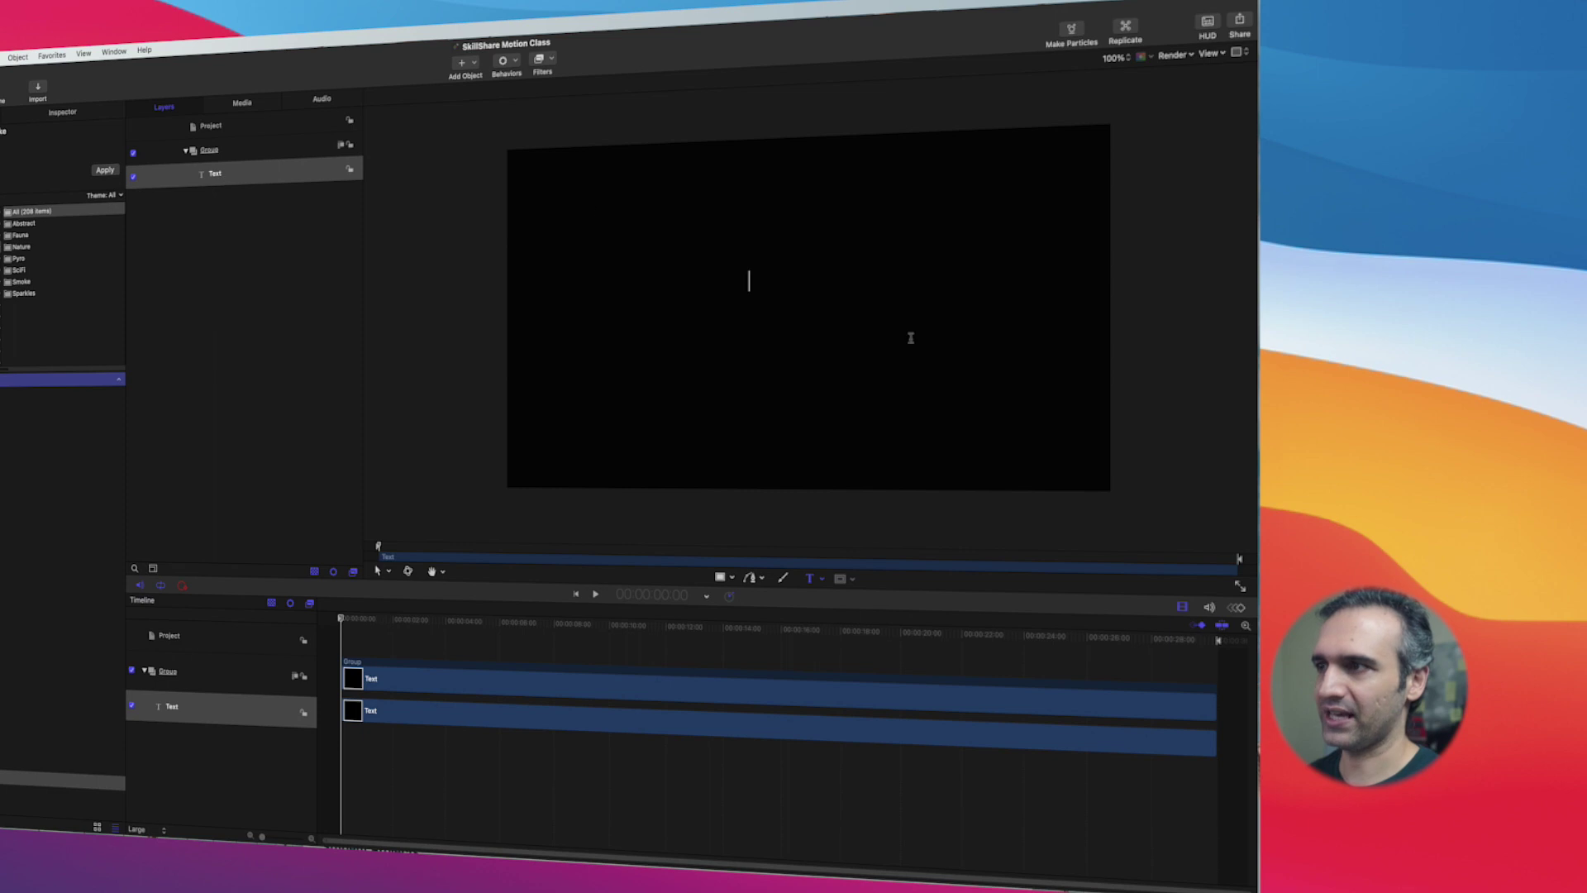
Enter "Light Animation Studio" as the text object's content and move the text down slightly on the canvas
{"action": "type", "text": "Lig"}
{"action": "key", "text": "BackSpace"}
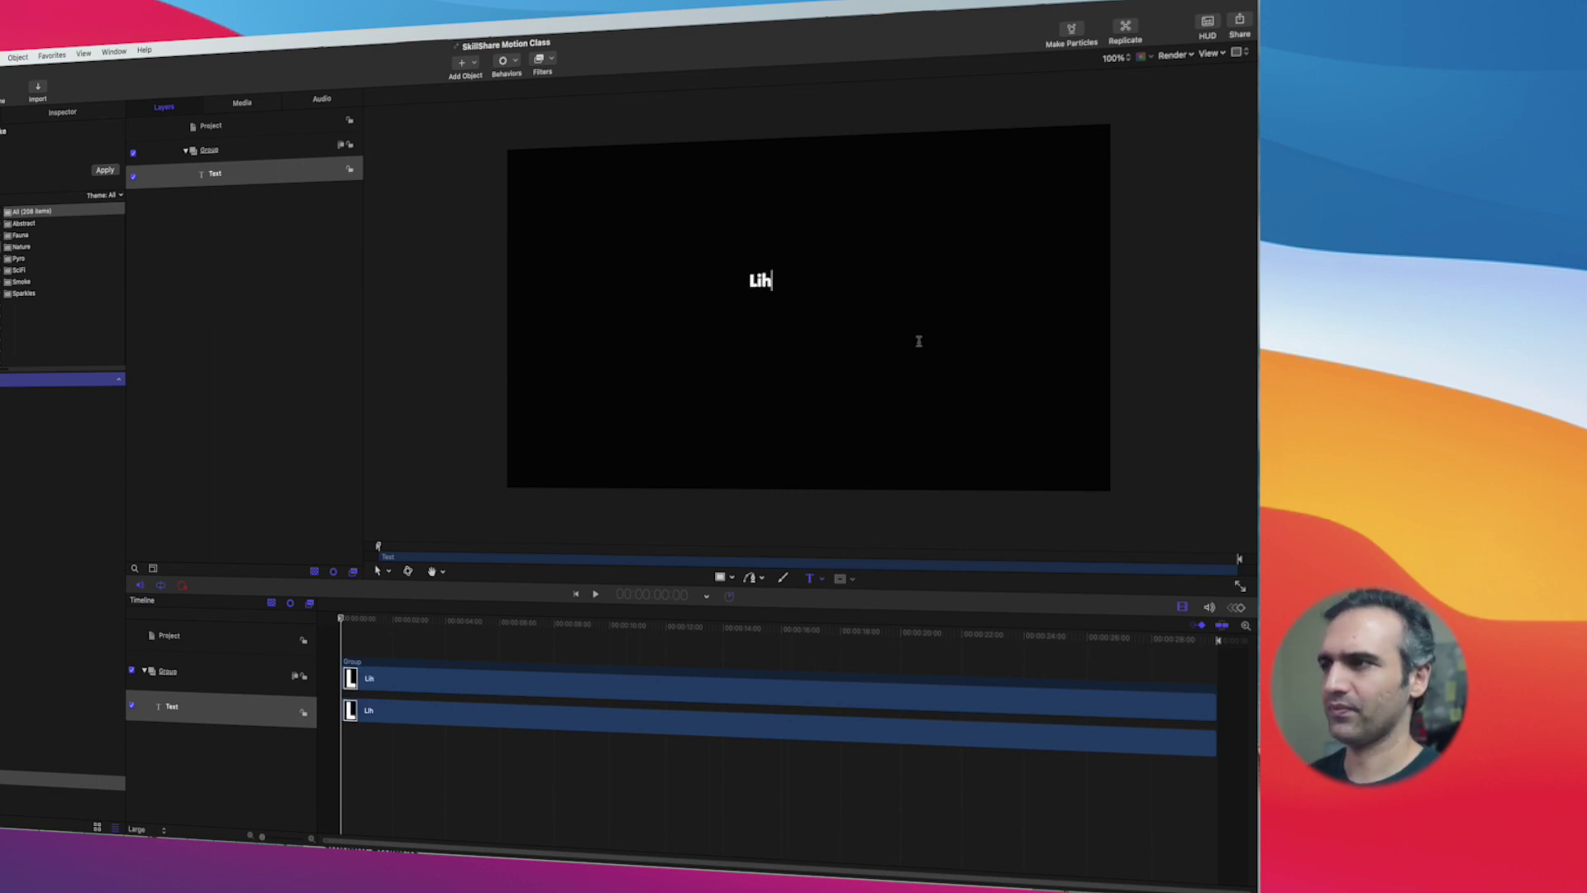
{"action": "type", "text": "ght Anim"}
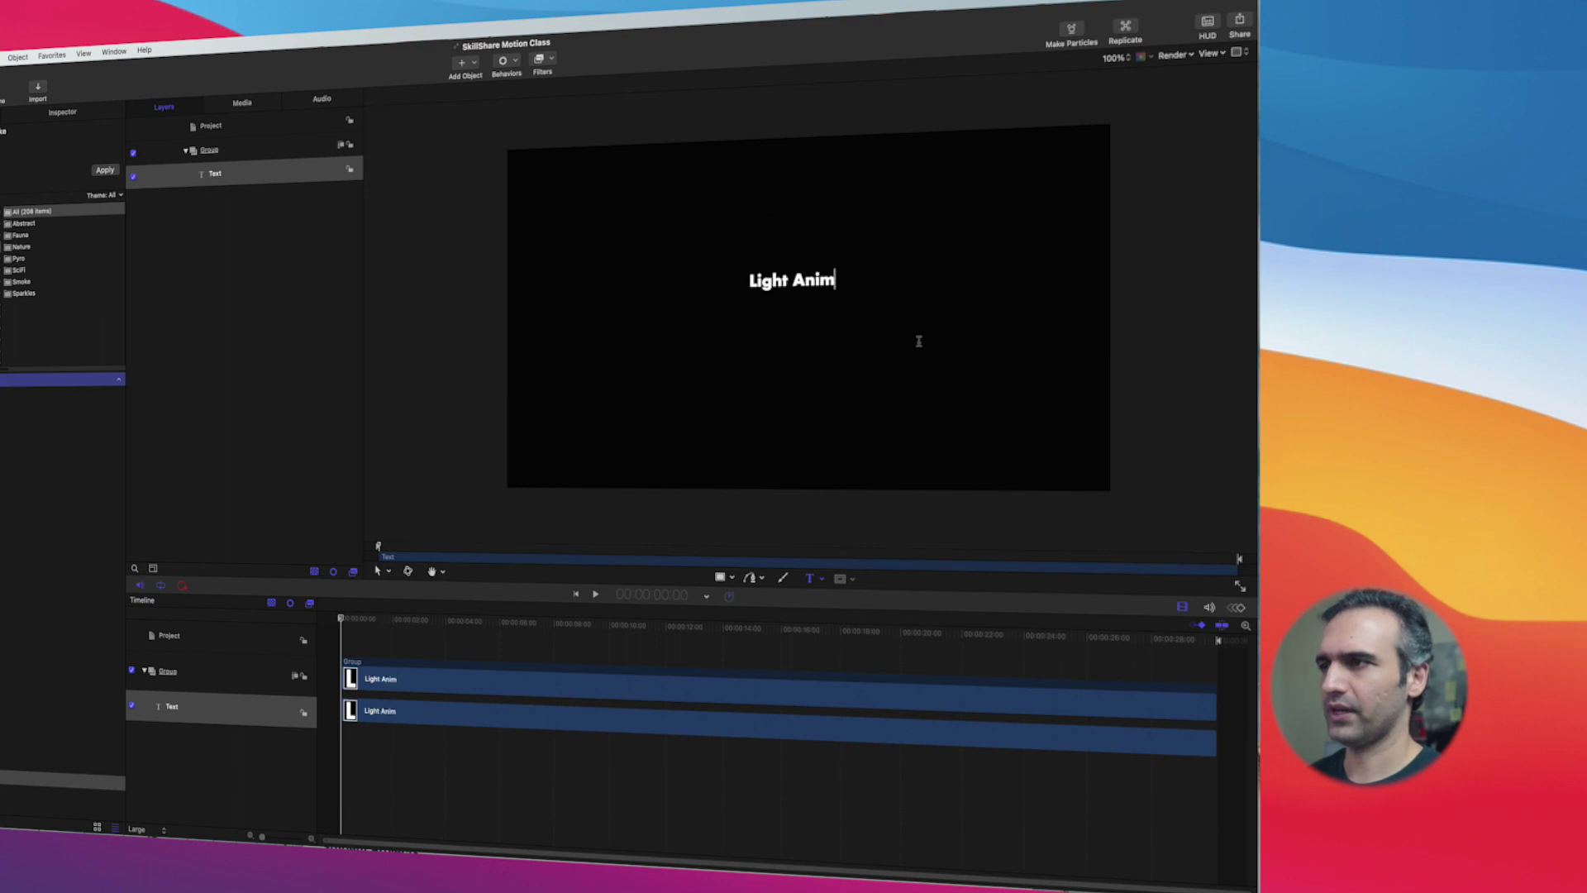
{"action": "type", "text": "ation Studio"}
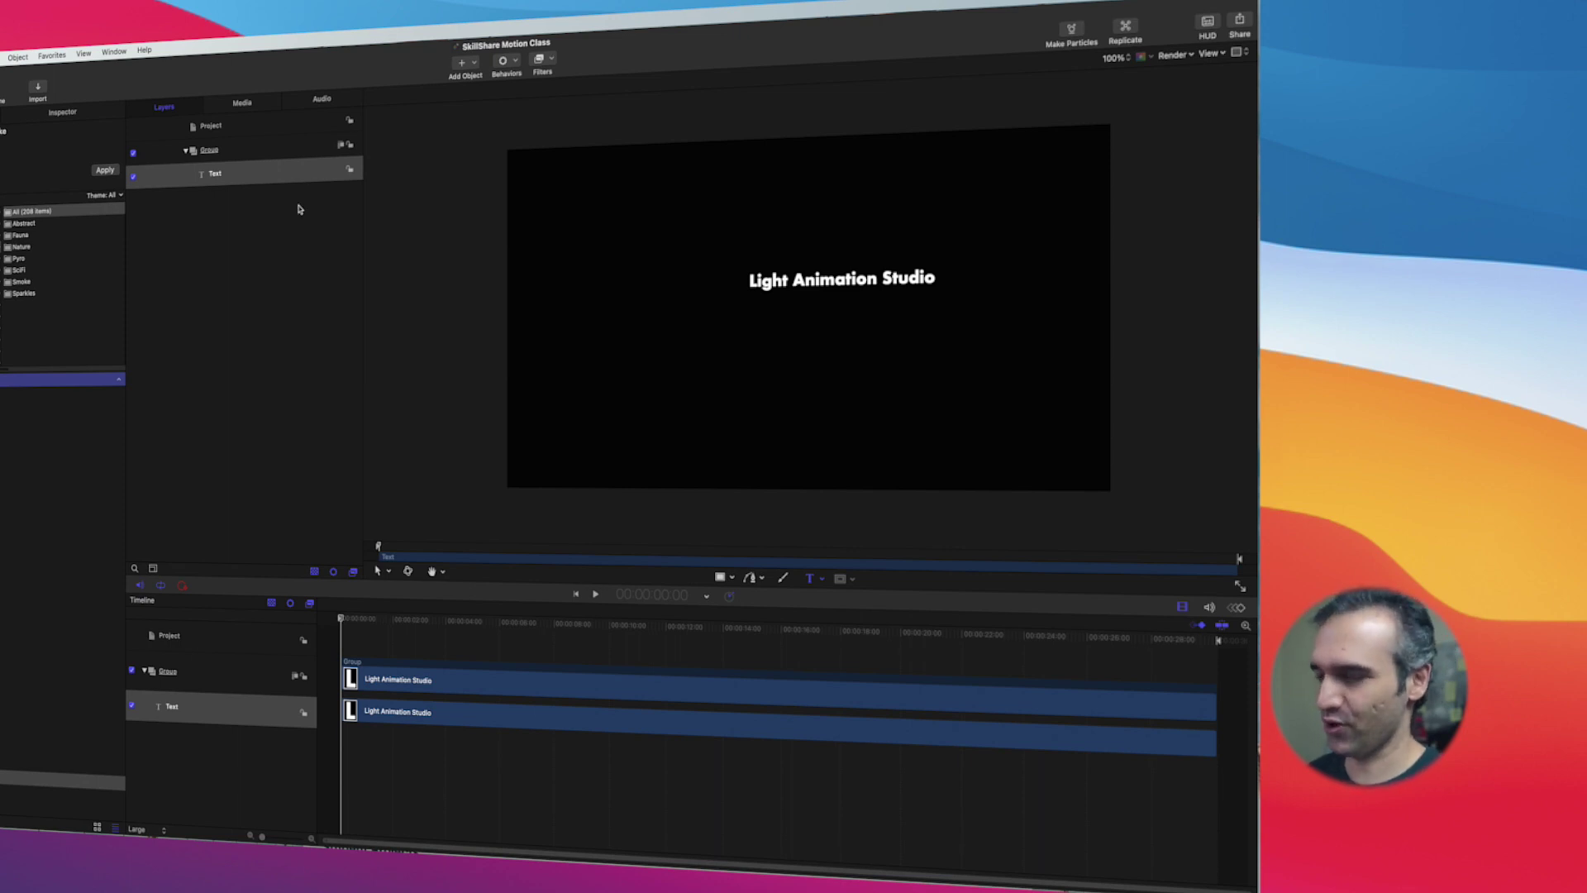
{"action": "key", "text": "Escape"}
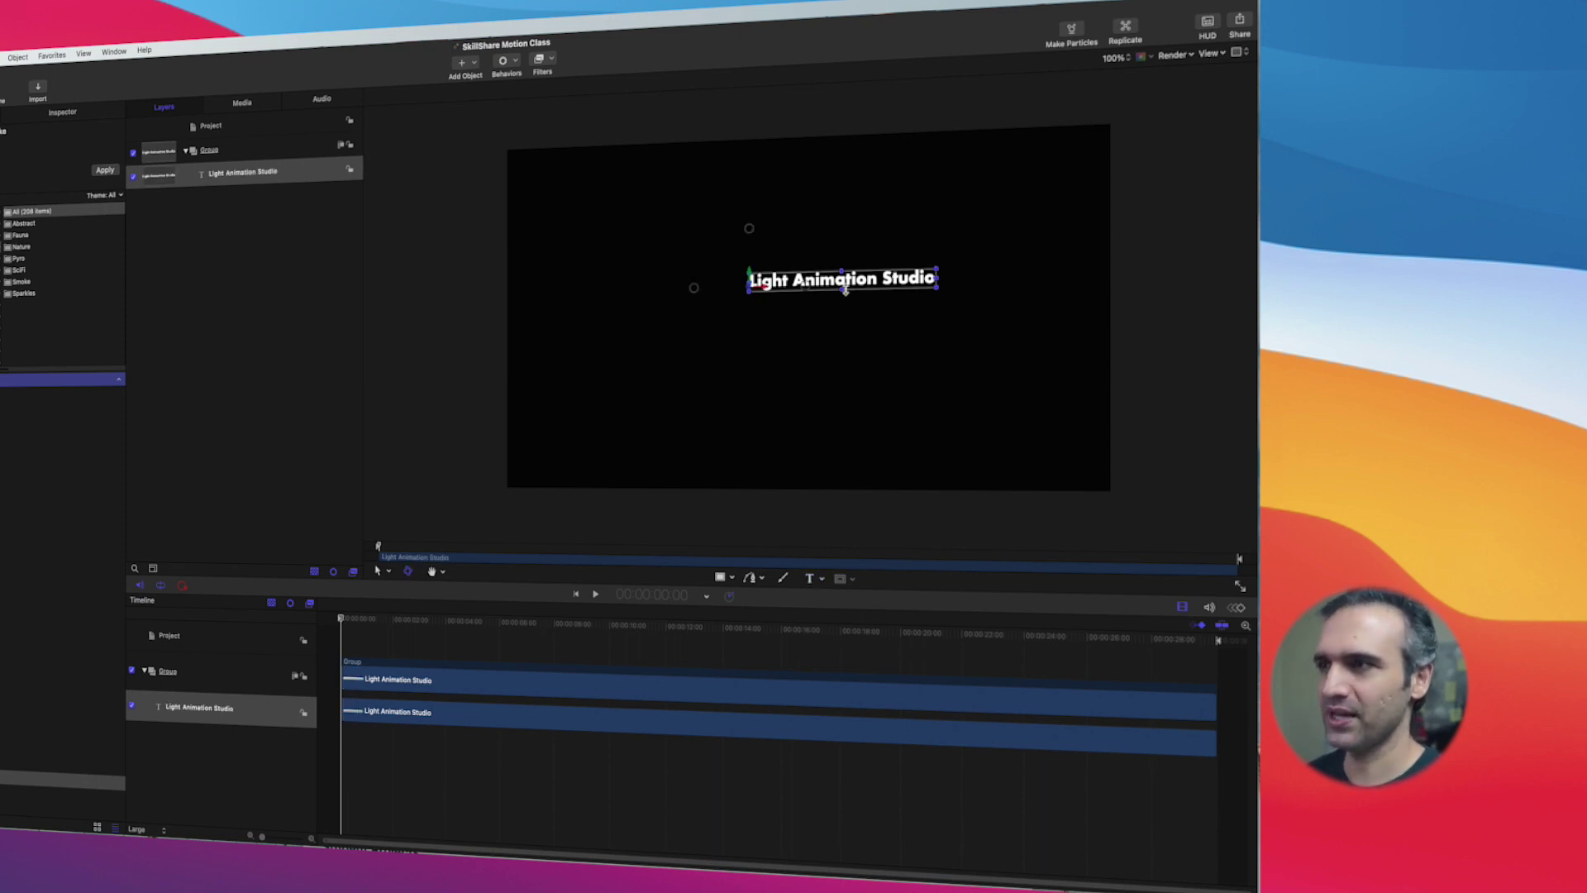
{"action": "left_click_drag", "start_coordinate": [833, 273], "coordinate": [825, 317]}
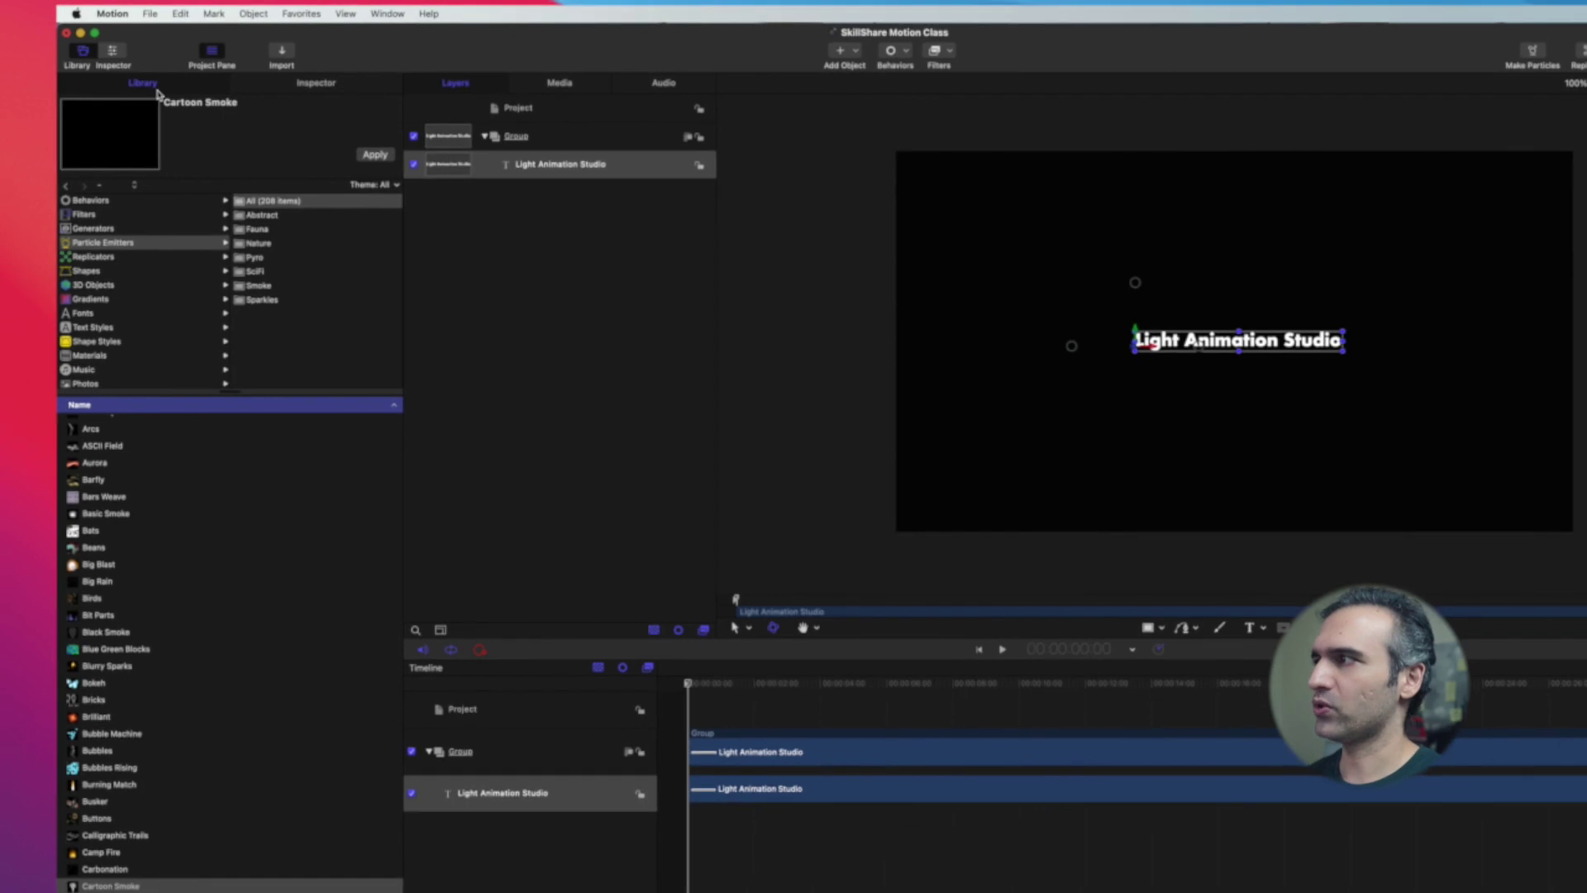
Set the Light Animation Studio text's scale to 180% and shift it horizontally towards the middle of the canvas
{"action": "left_click", "coordinate": [315, 86]}
{"action": "left_click", "coordinate": [570, 171]}
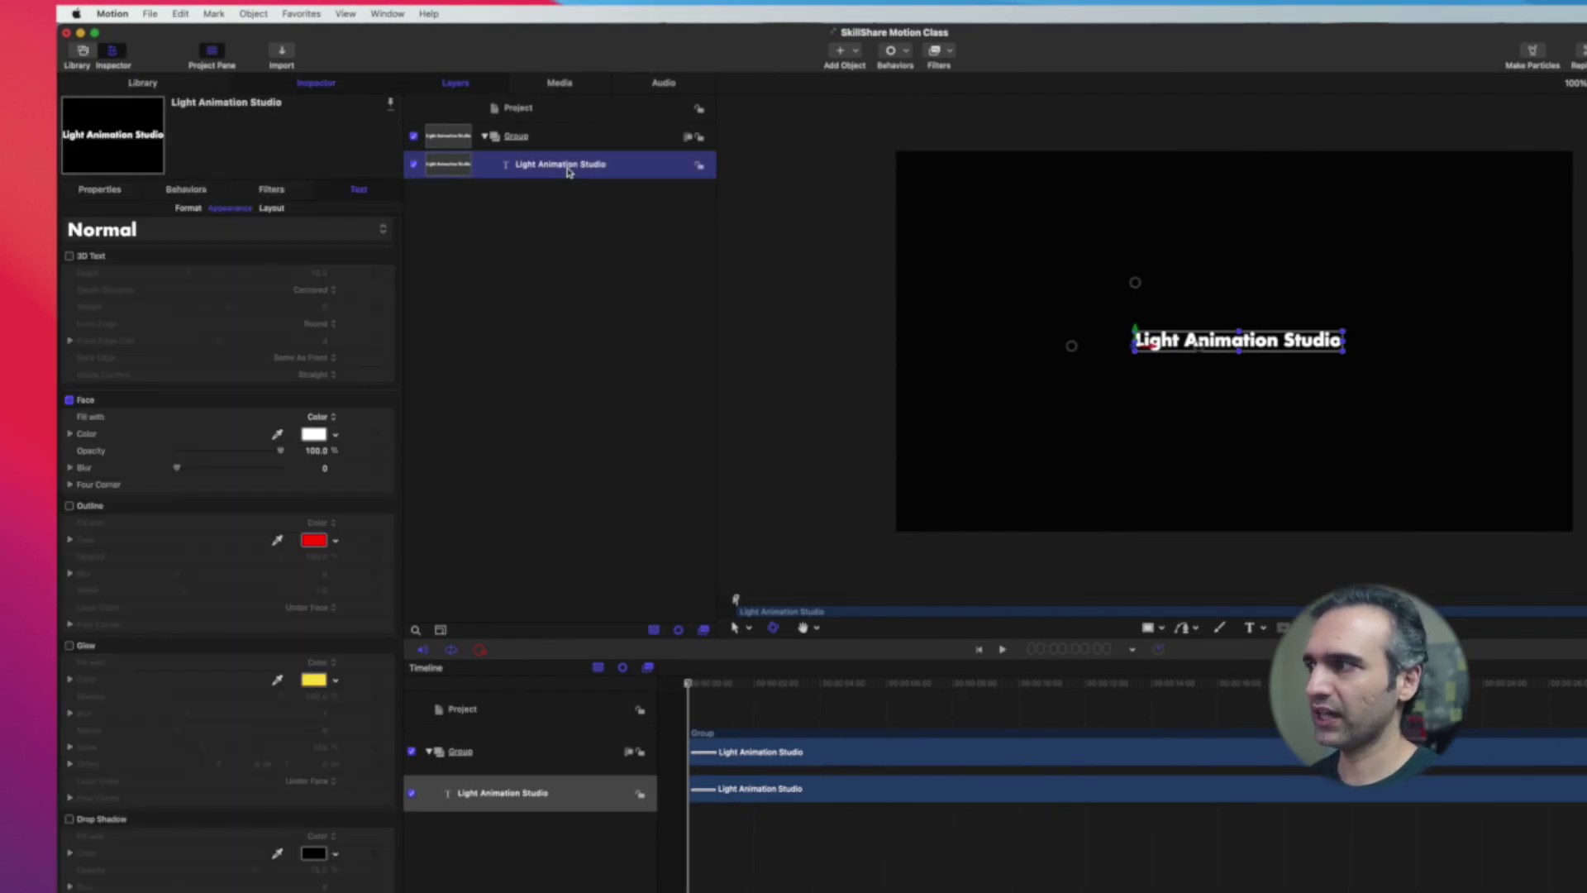
{"action": "left_click", "coordinate": [89, 191]}
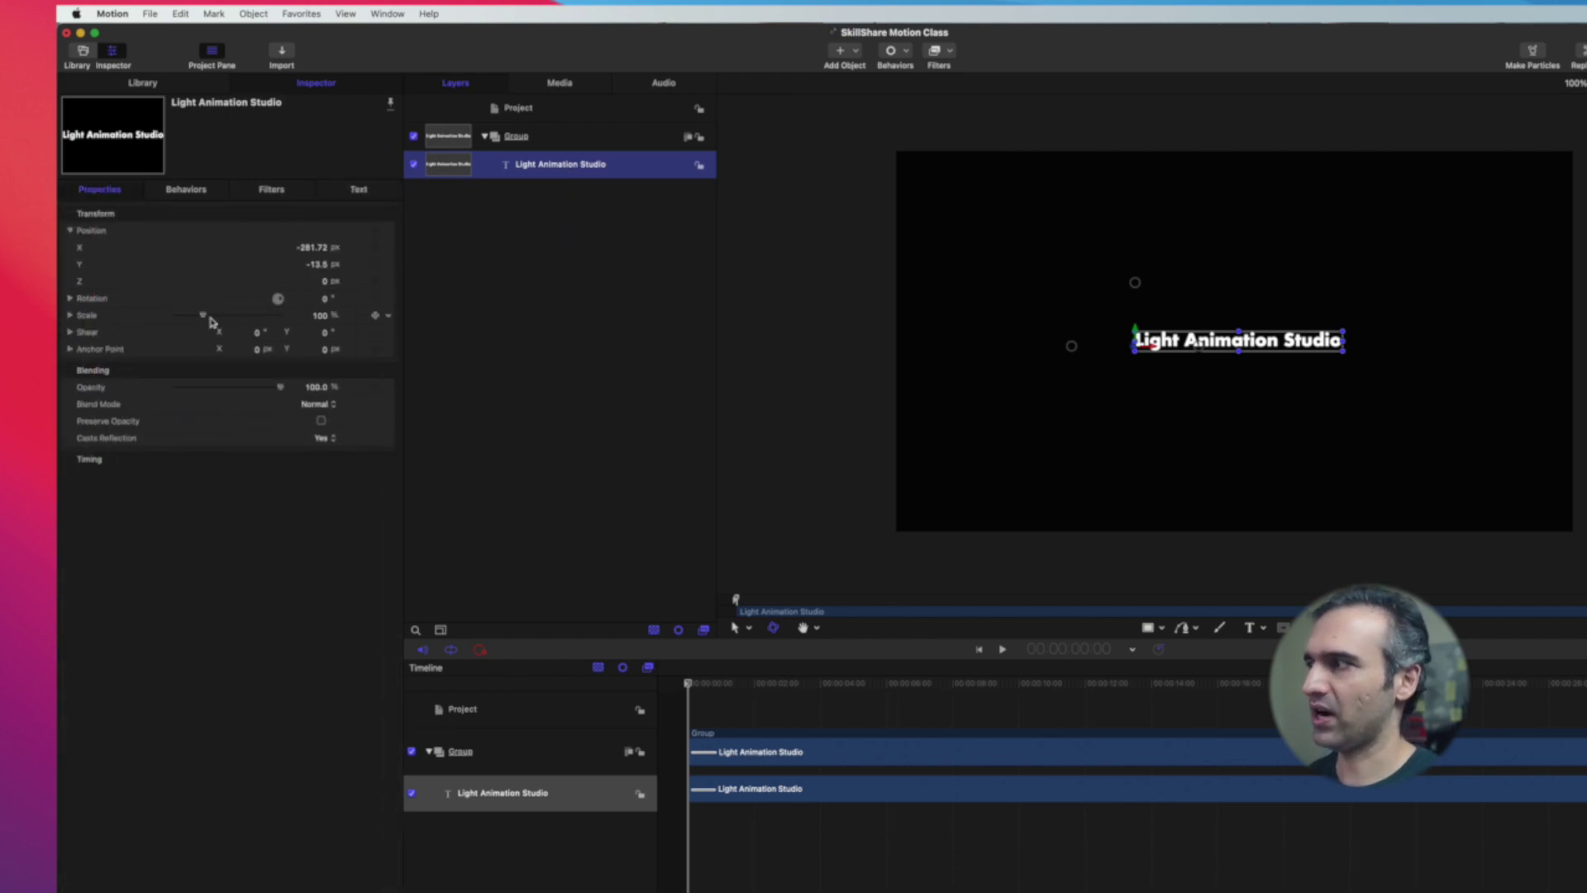
{"action": "left_click_drag", "start_coordinate": [203, 319], "coordinate": [224, 321]}
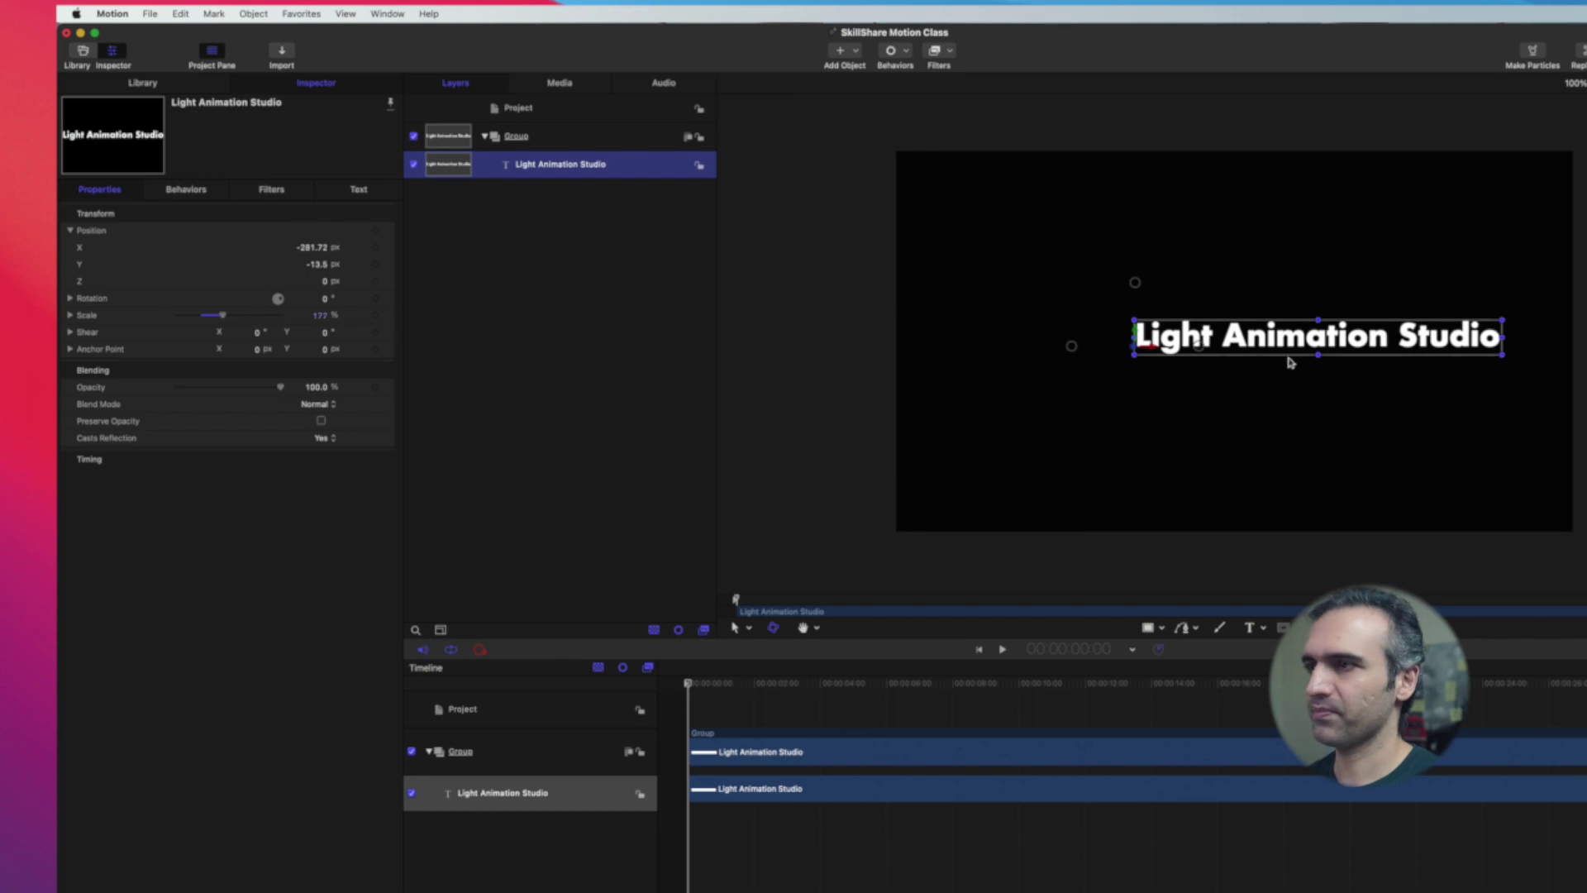
{"action": "left_click", "coordinate": [320, 315]}
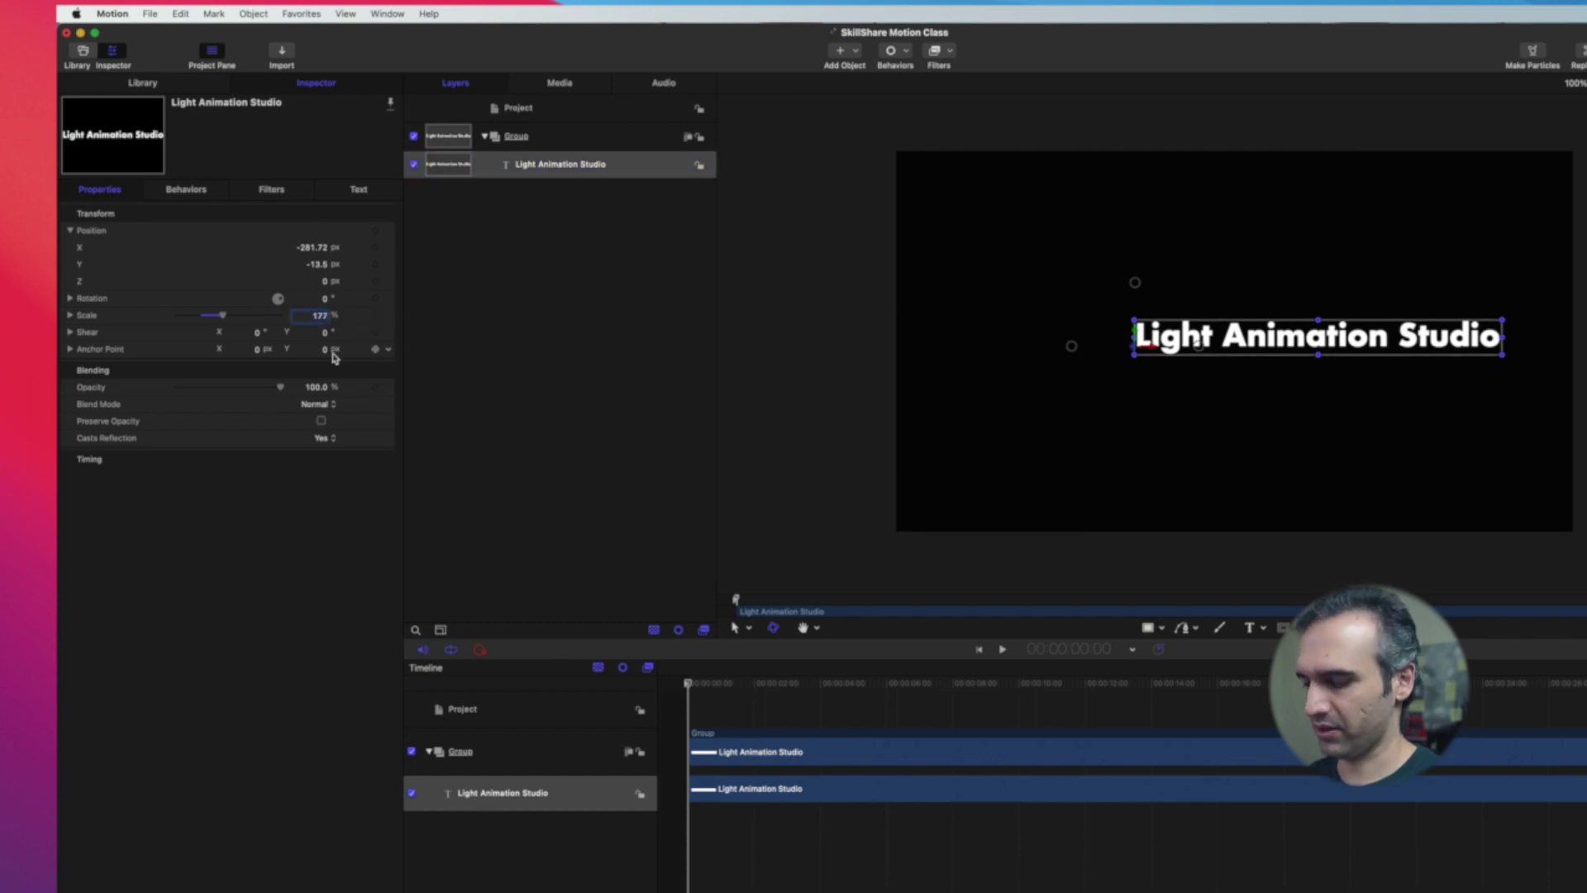
{"action": "type", "text": "180"}
{"action": "key", "text": "Return"}
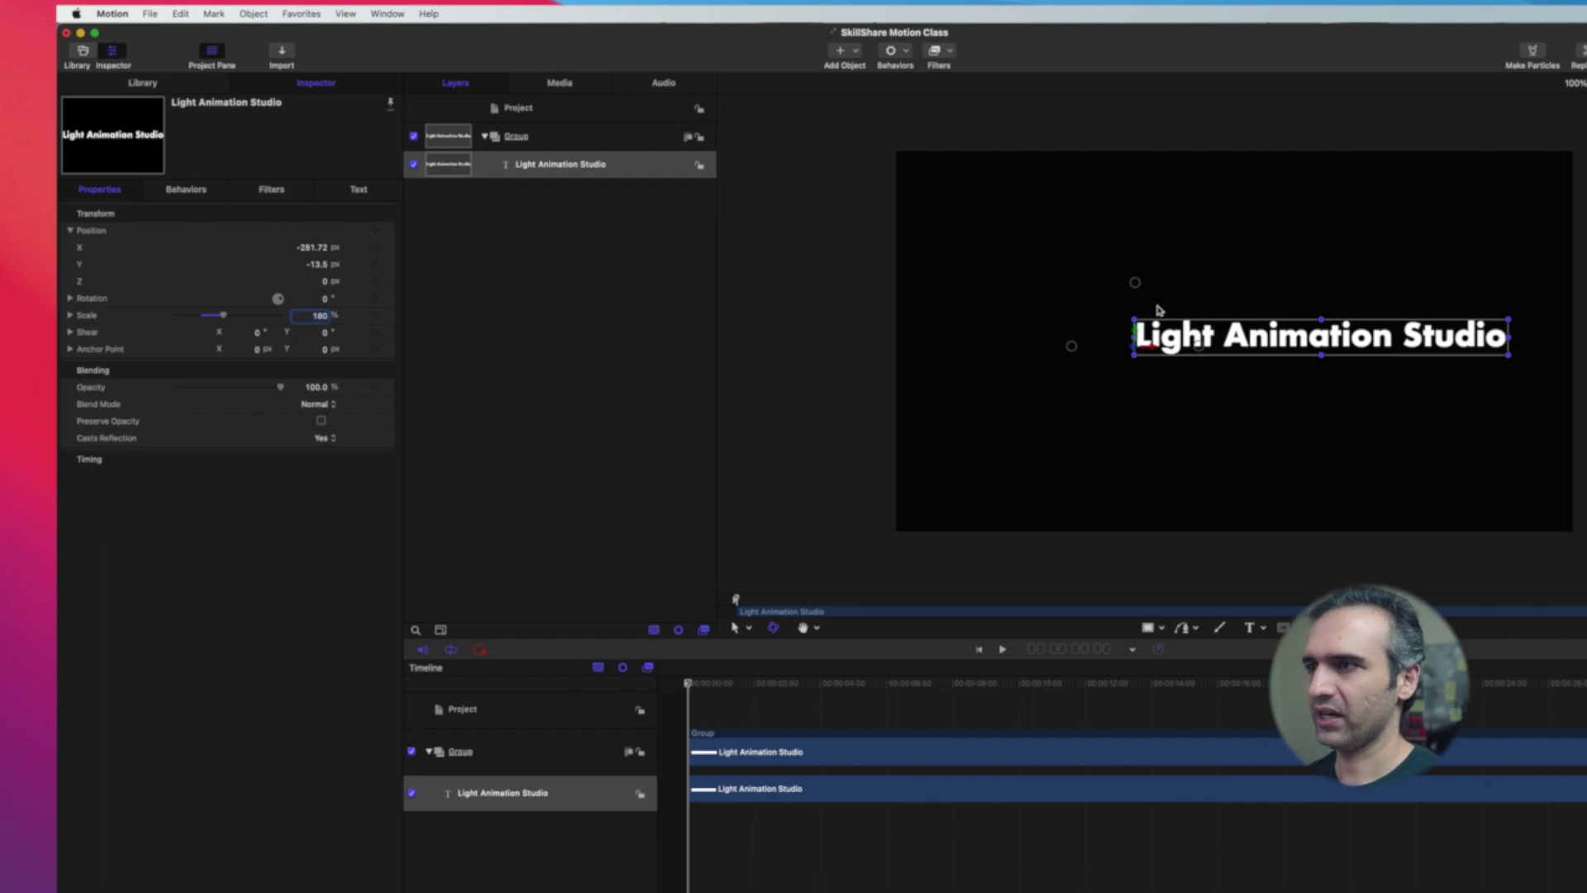
{"action": "left_click", "coordinate": [1324, 342]}
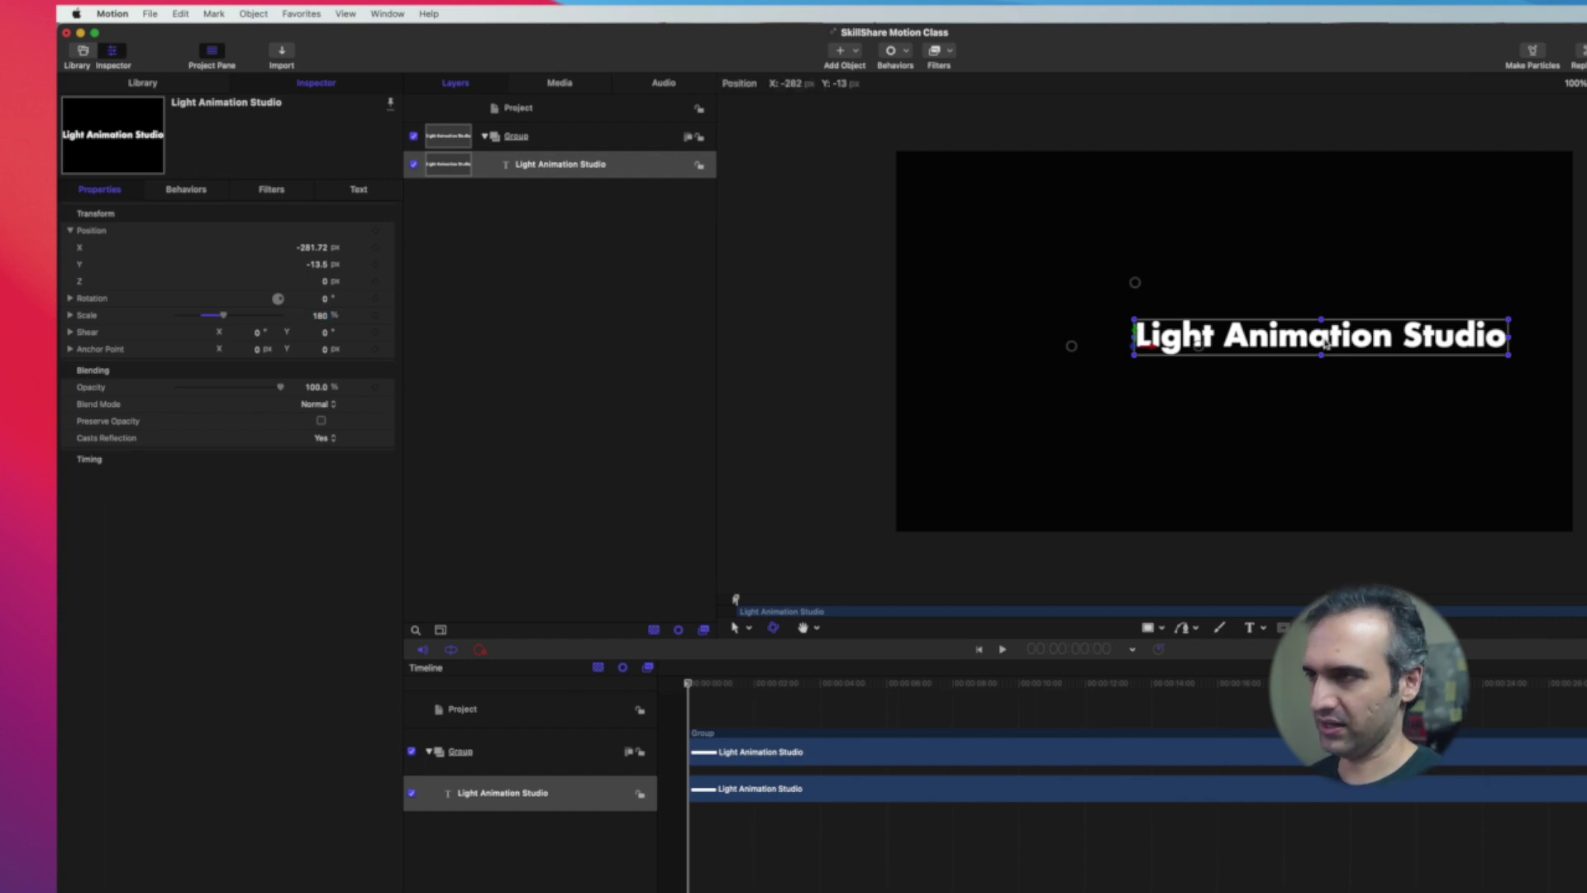
{"action": "left_click_drag", "start_coordinate": [1324, 342], "coordinate": [1240, 334]}
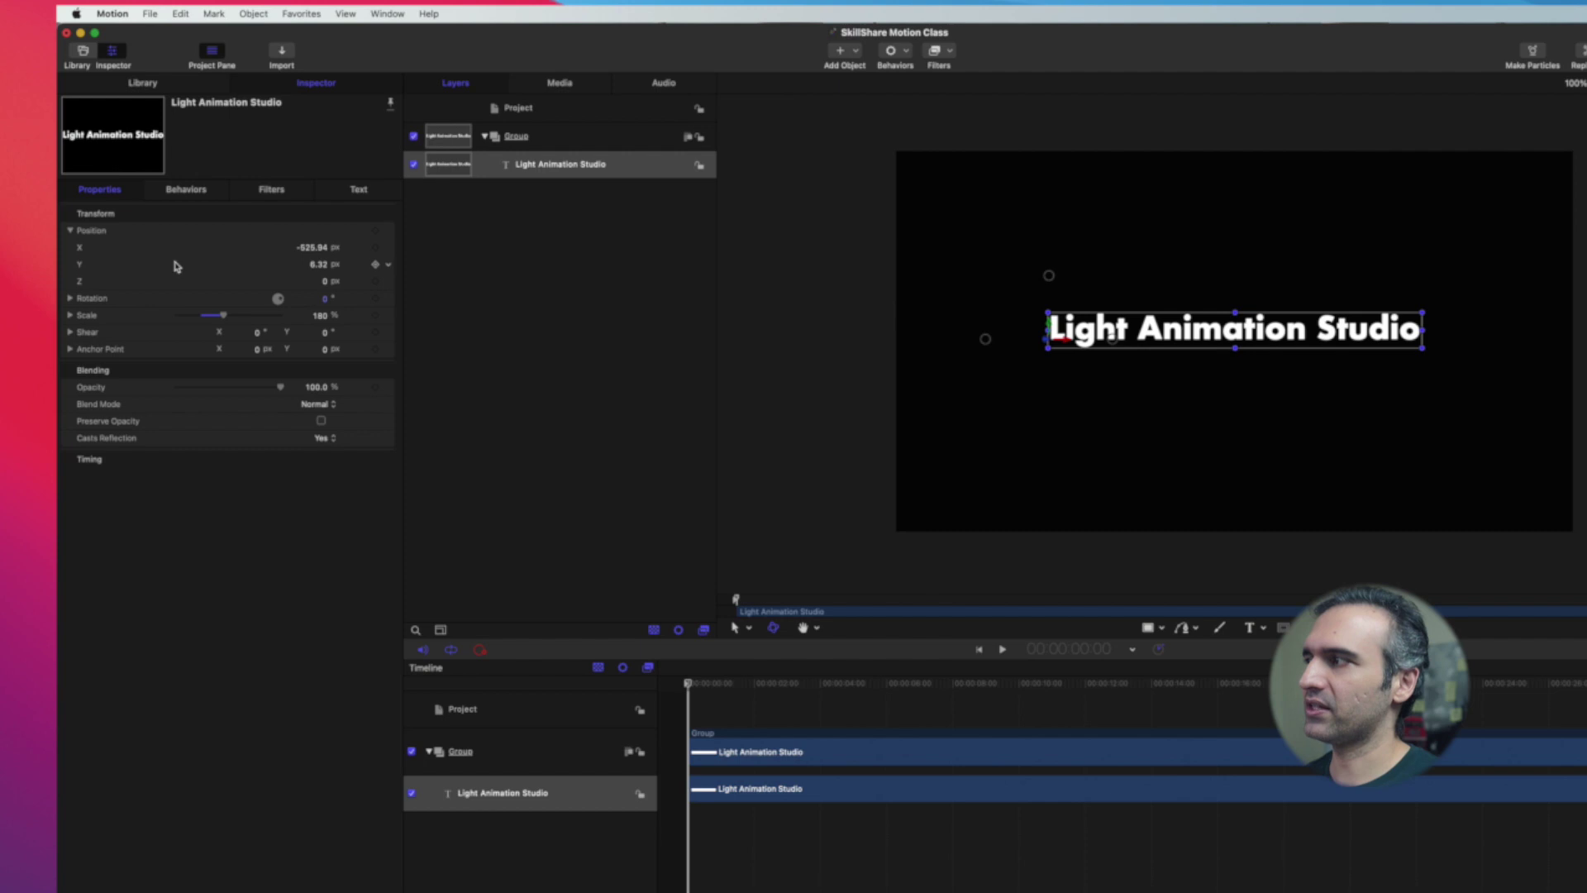
Set the title text's typeface to Bold and its font to Flatbush
{"action": "left_click", "coordinate": [359, 192]}
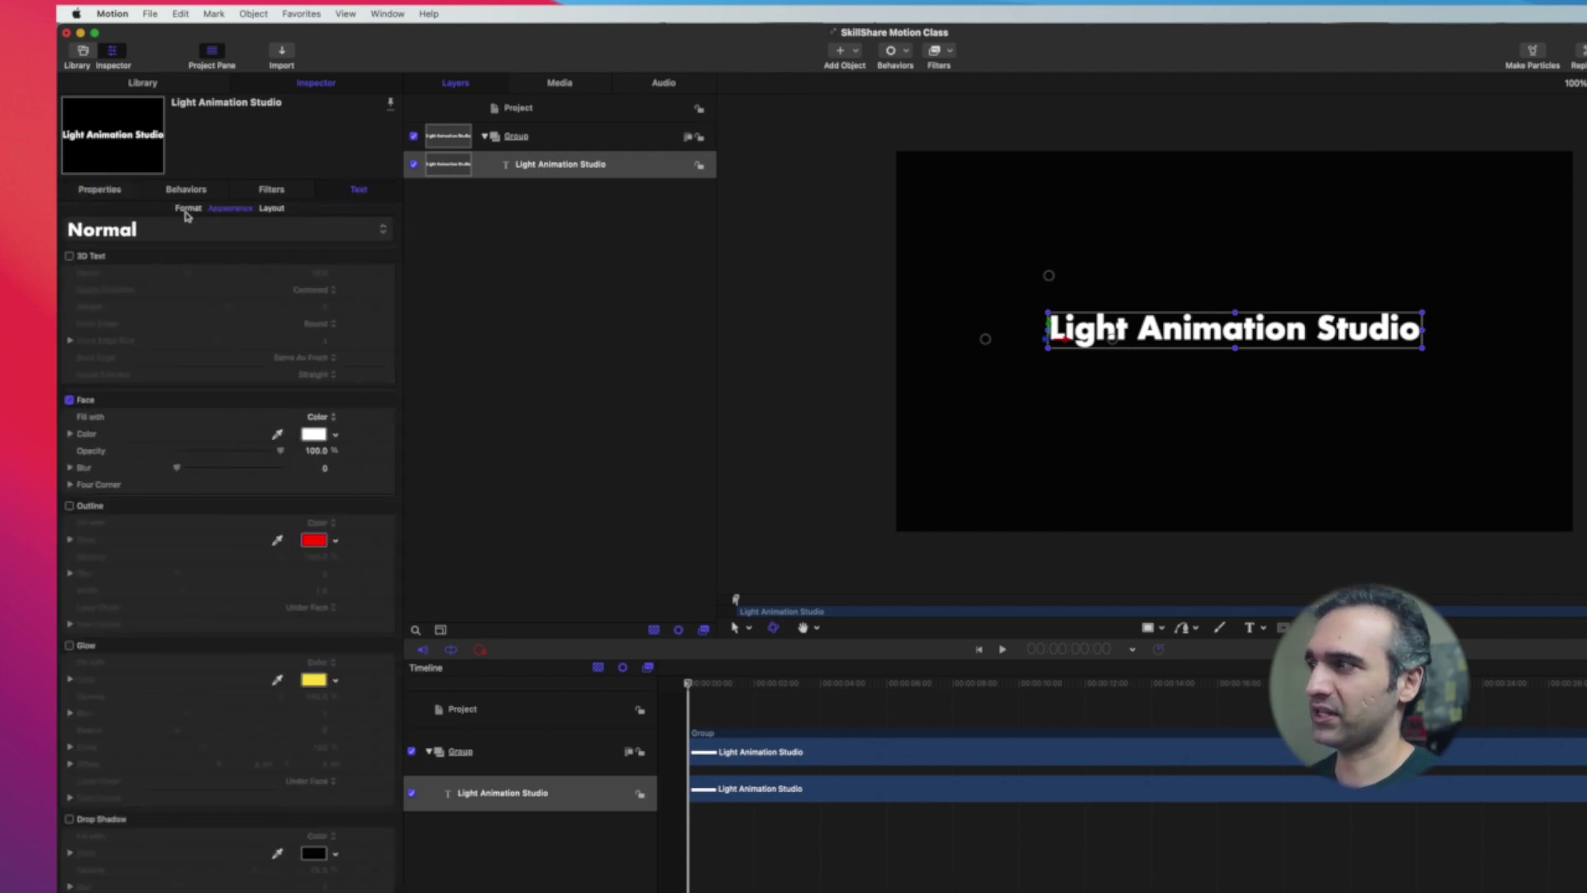
{"action": "left_click", "coordinate": [187, 209]}
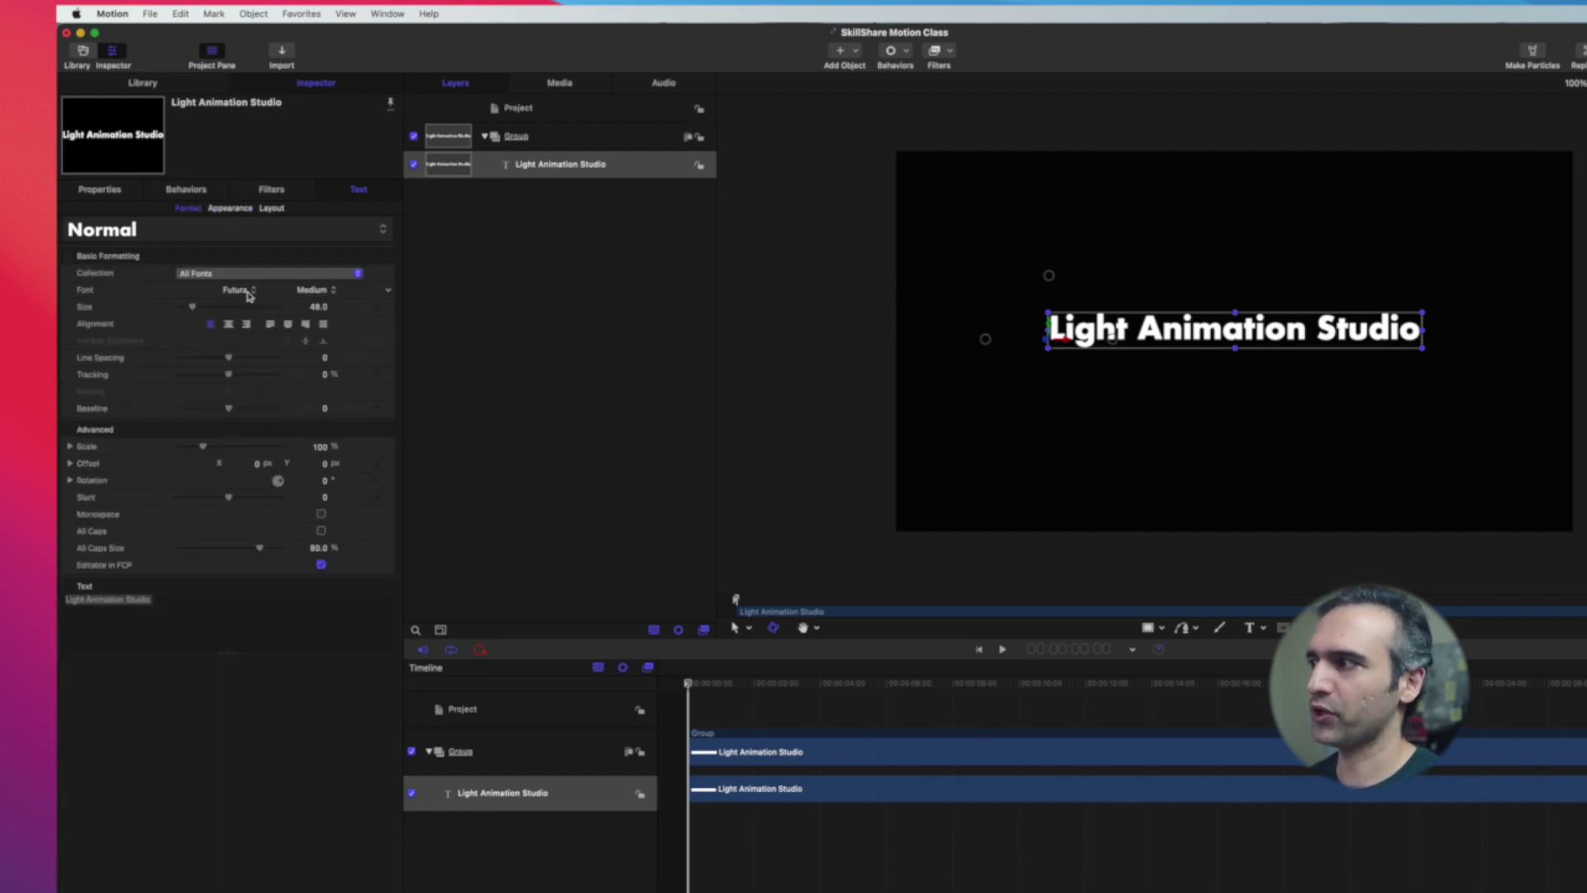
{"action": "left_click", "coordinate": [322, 293]}
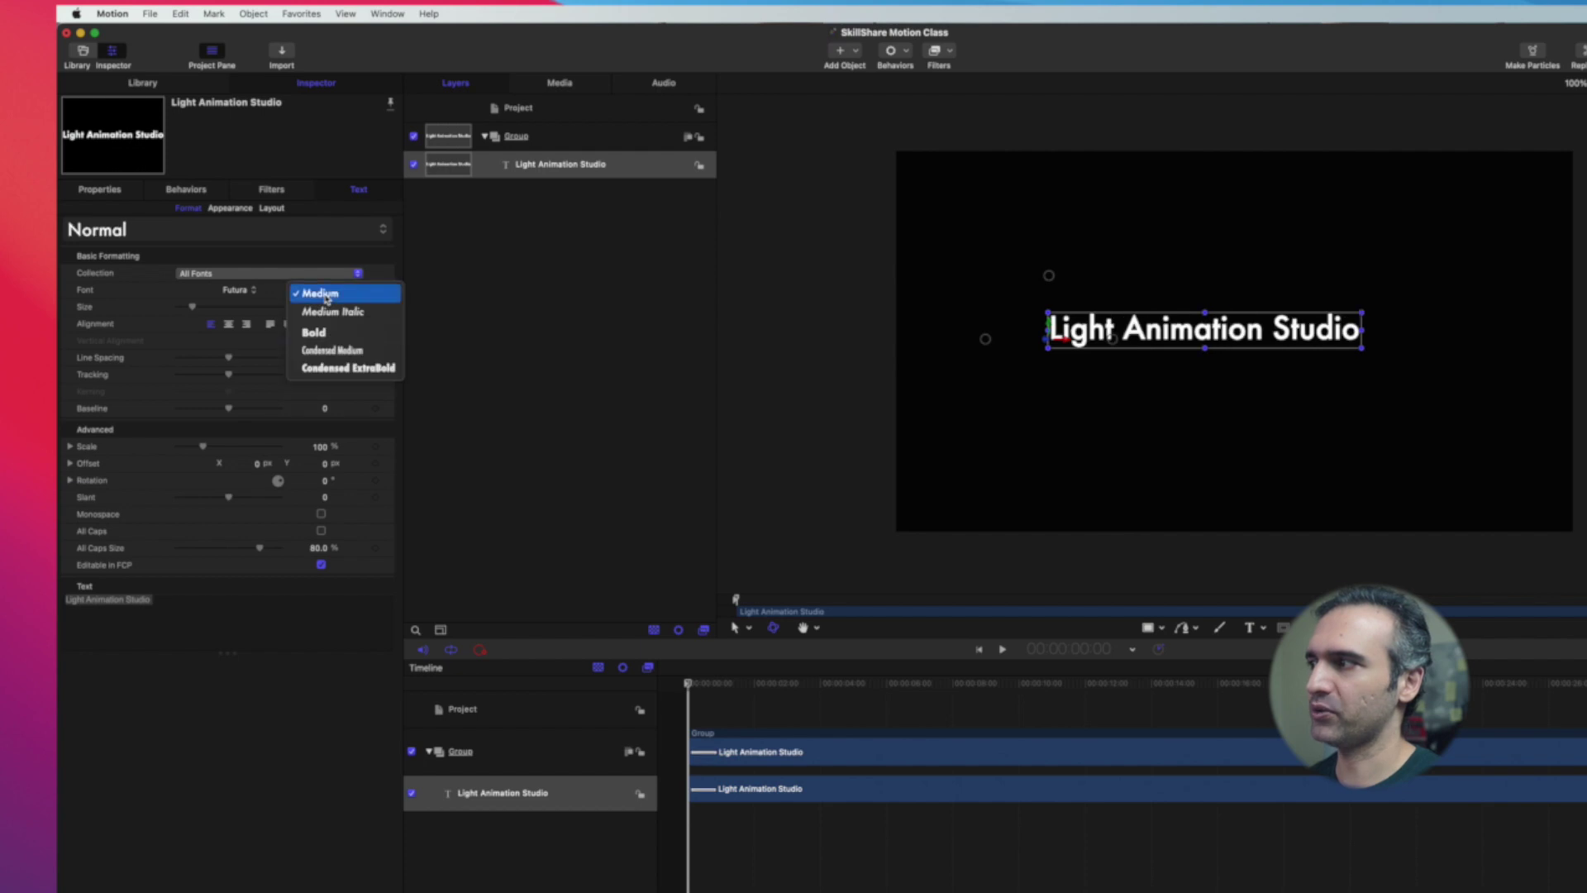
{"action": "left_click", "coordinate": [332, 334]}
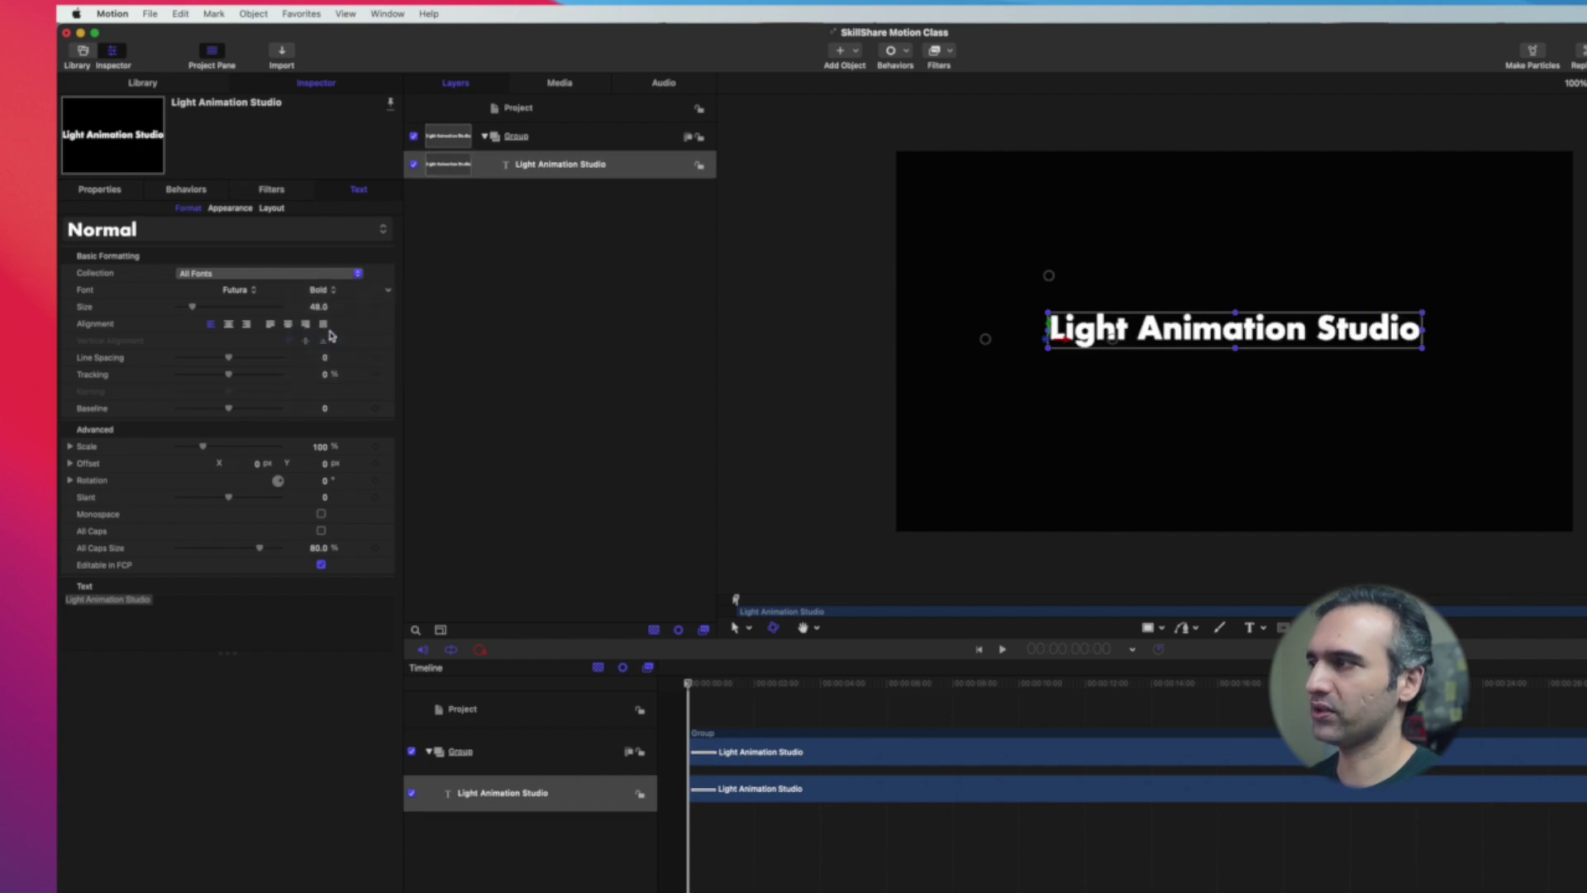
{"action": "left_click", "coordinate": [251, 291]}
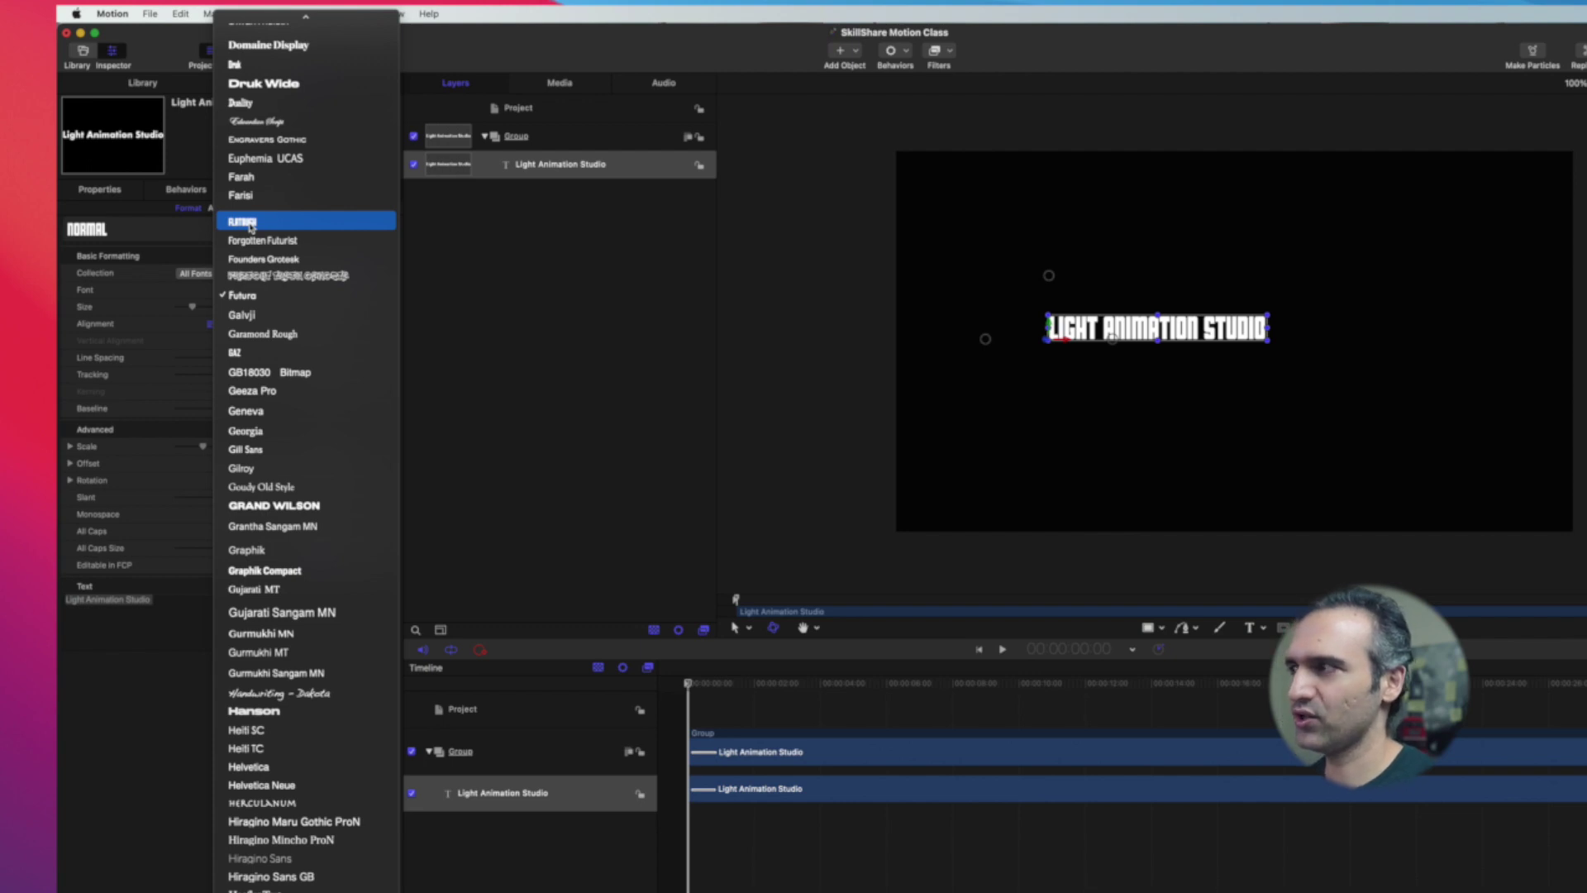
{"action": "left_click", "coordinate": [250, 225]}
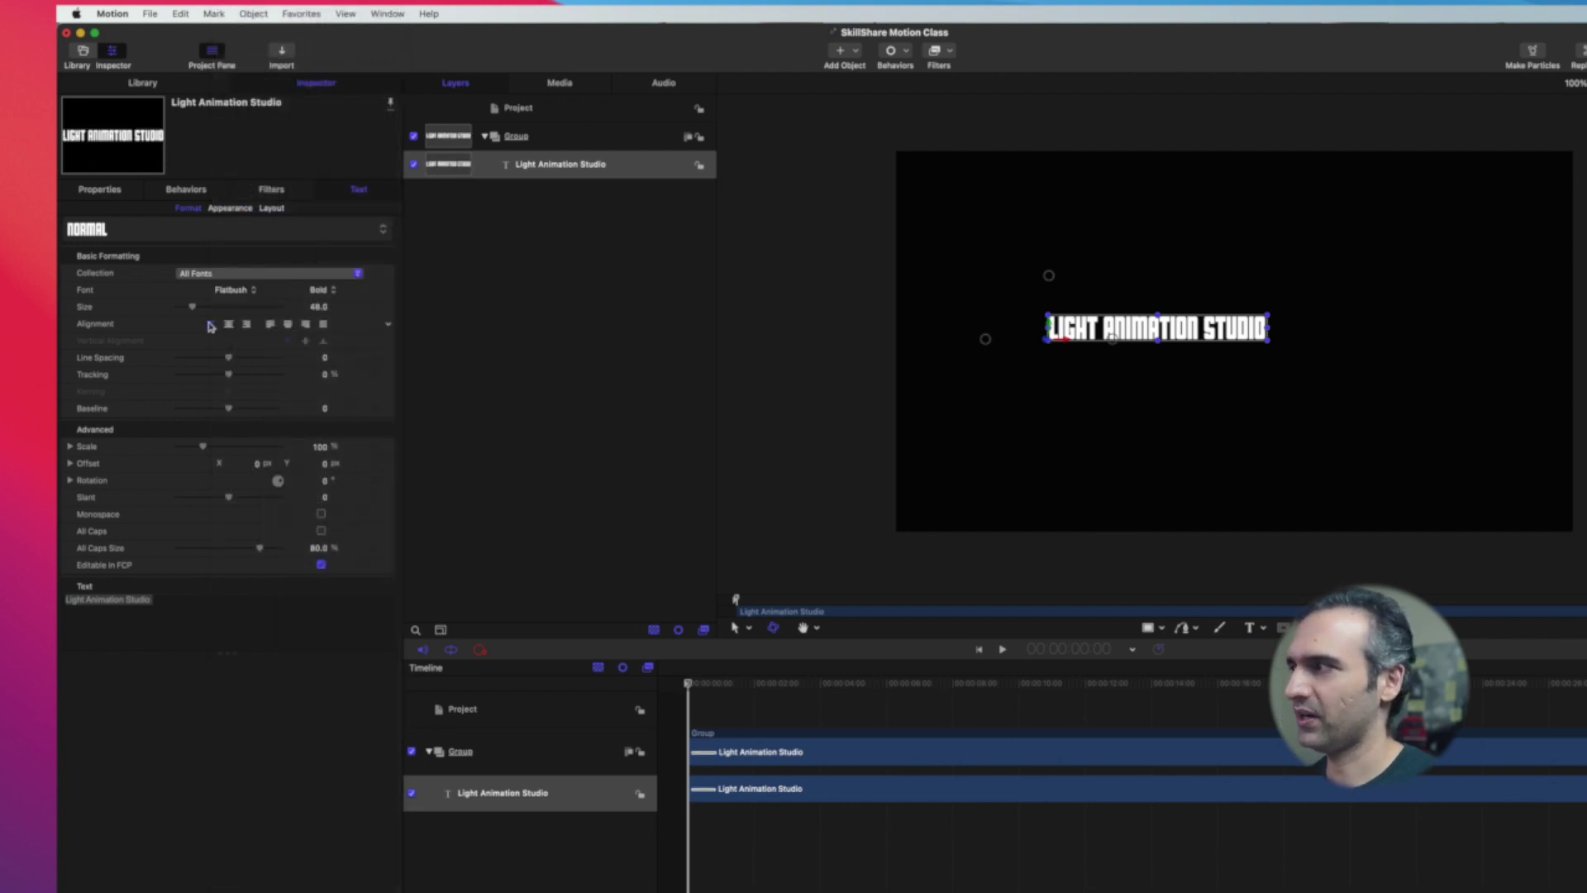
Increase the title's font size to 95 and move the text down to the canvas's vertical centre
{"action": "left_click_drag", "start_coordinate": [191, 307], "coordinate": [212, 310]}
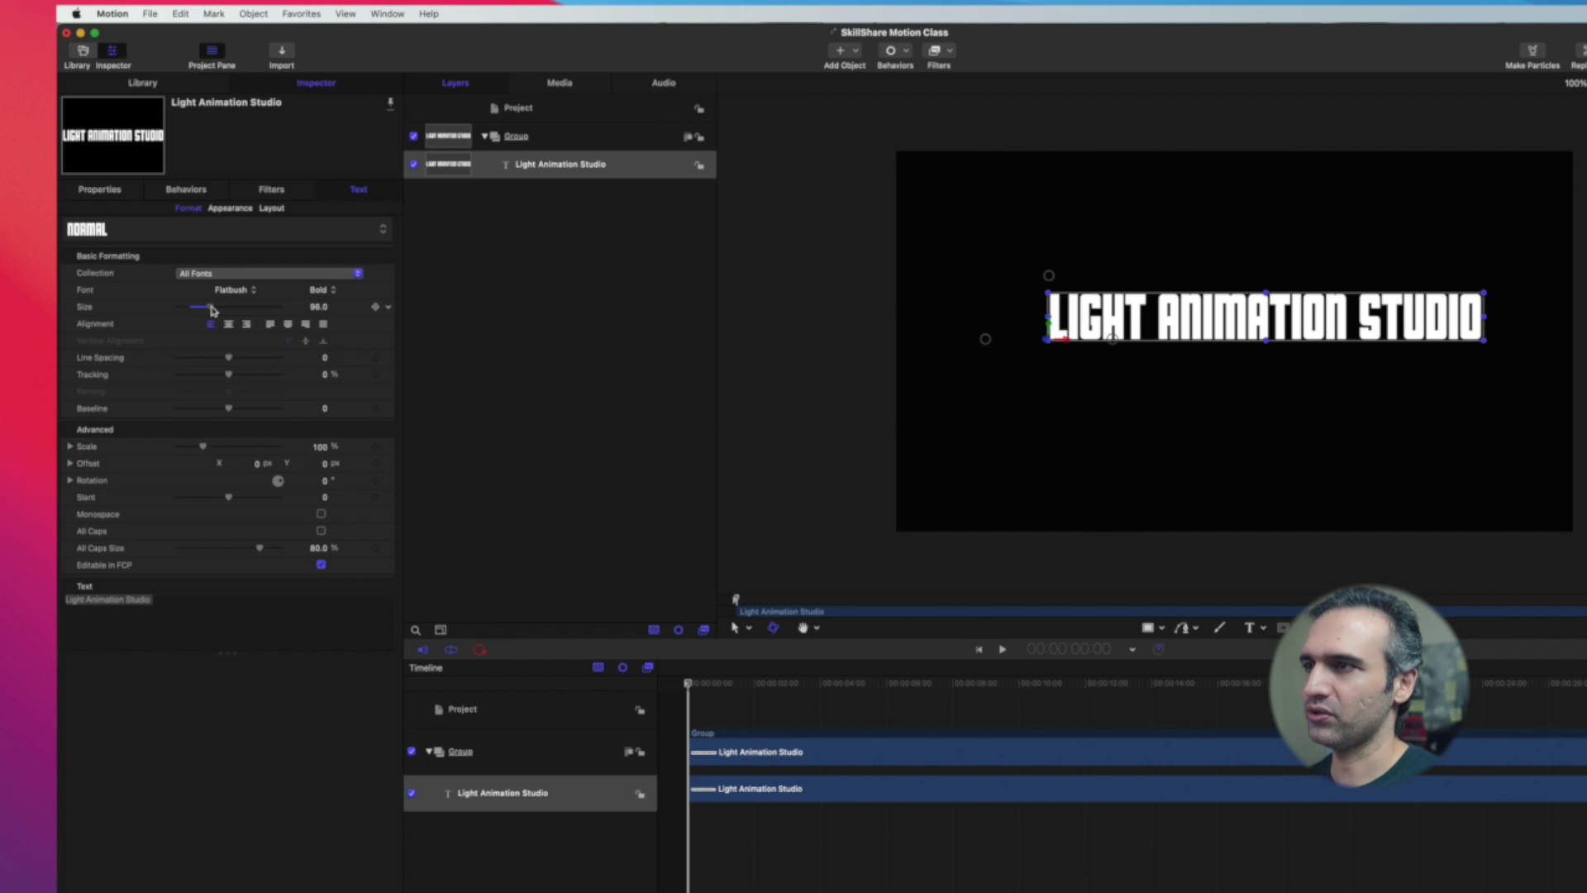
{"action": "left_click_drag", "start_coordinate": [213, 310], "coordinate": [208, 309]}
{"action": "left_click_drag", "start_coordinate": [1226, 328], "coordinate": [1225, 354]}
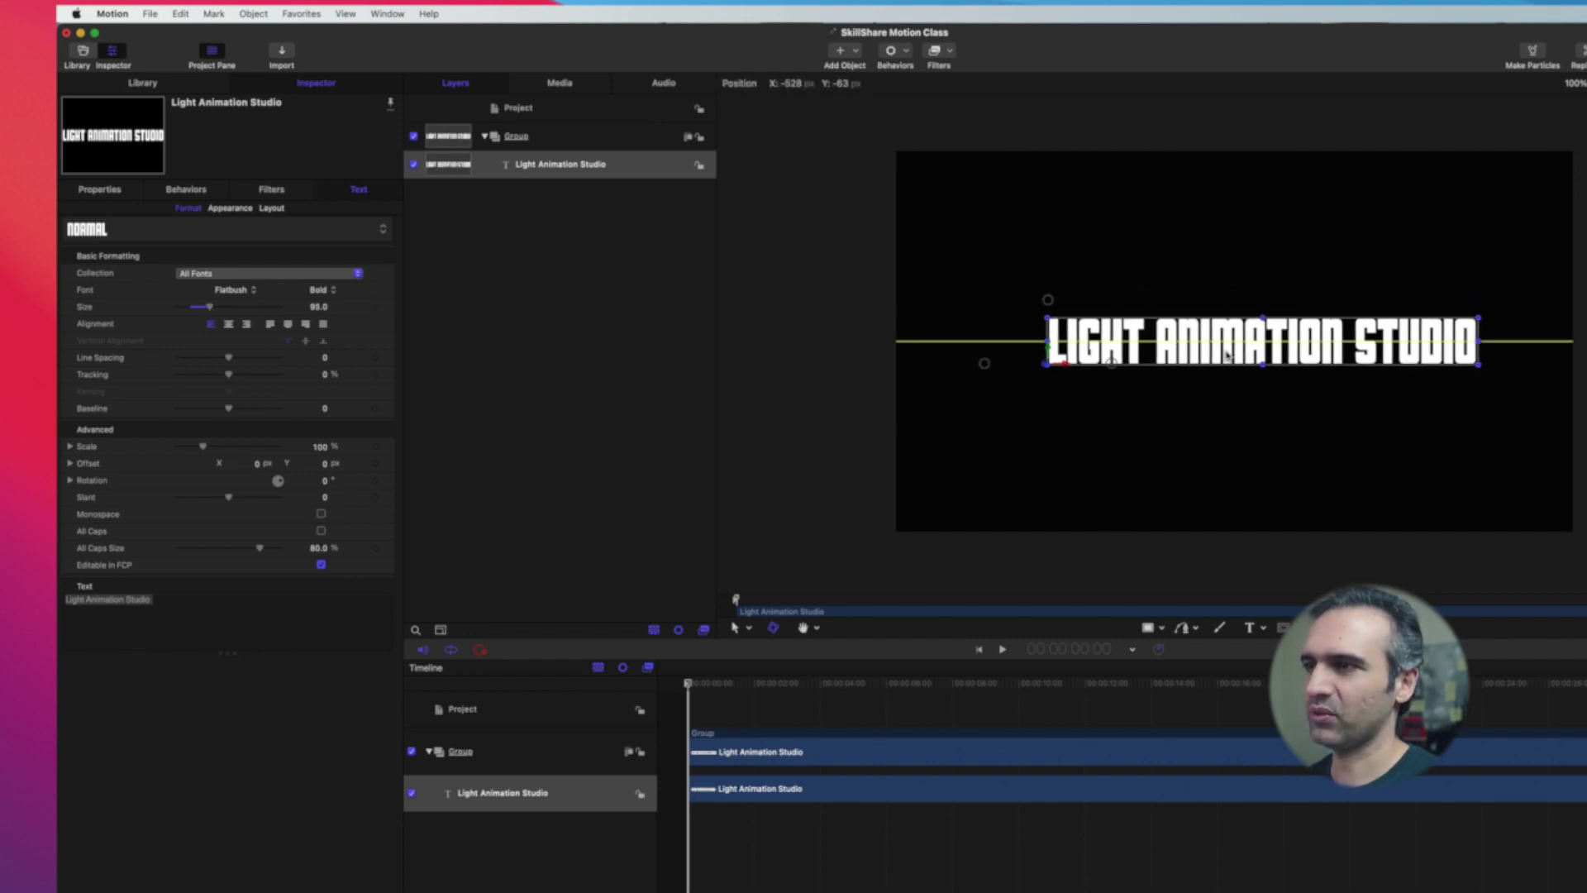
{"action": "left_click_drag", "start_coordinate": [1226, 354], "coordinate": [1226, 354]}
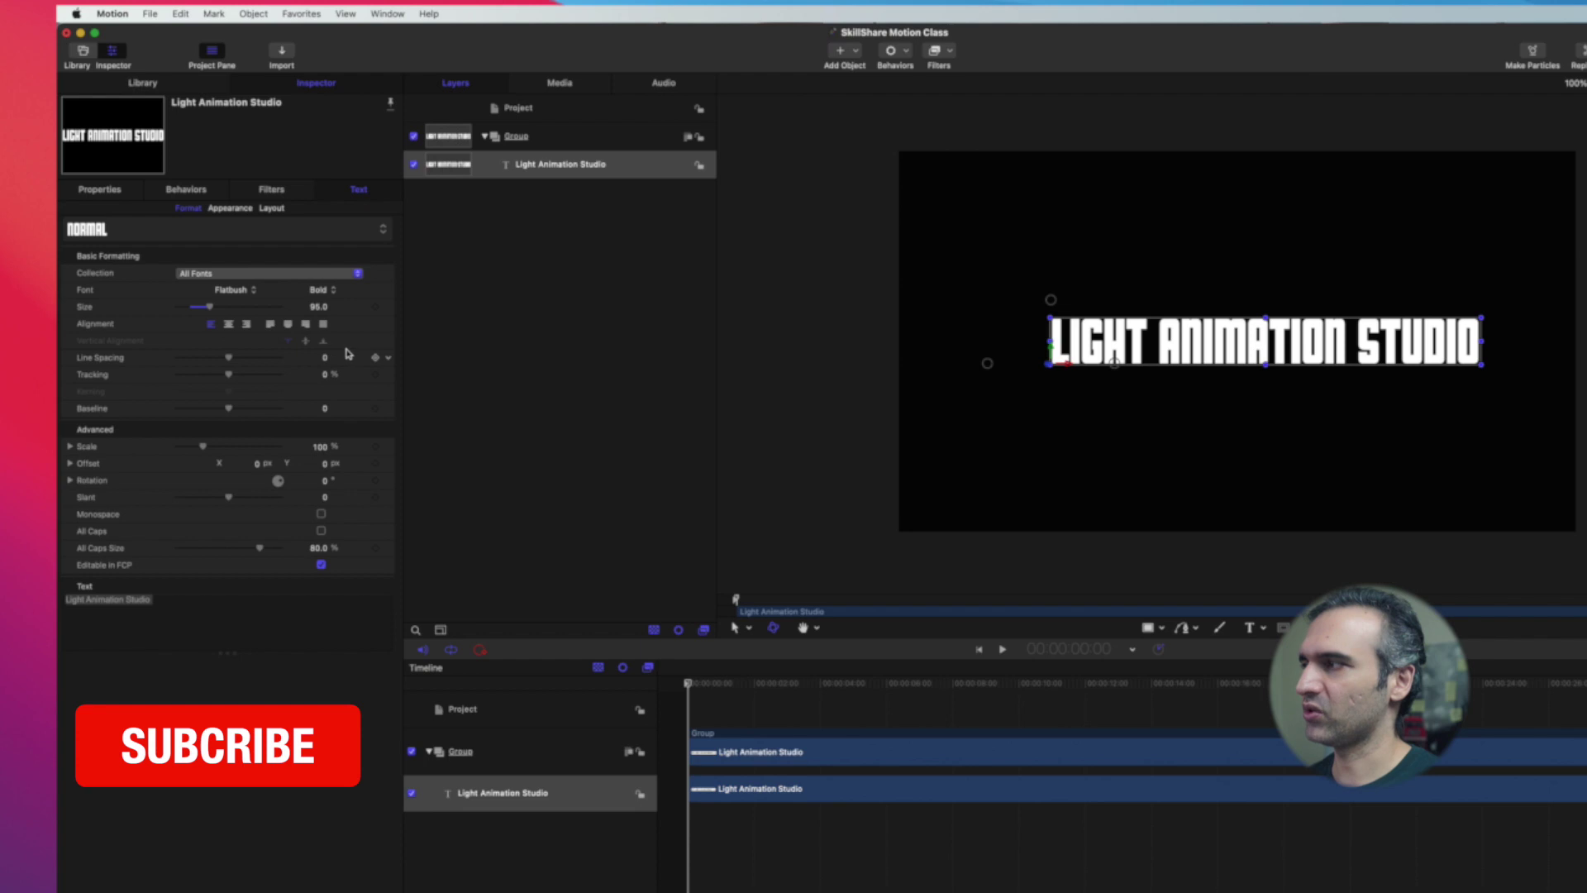
Set the title's tracking to 2.33% and shift the widened text slightly left on the canvas
{"action": "left_click_drag", "start_coordinate": [229, 376], "coordinate": [233, 377]}
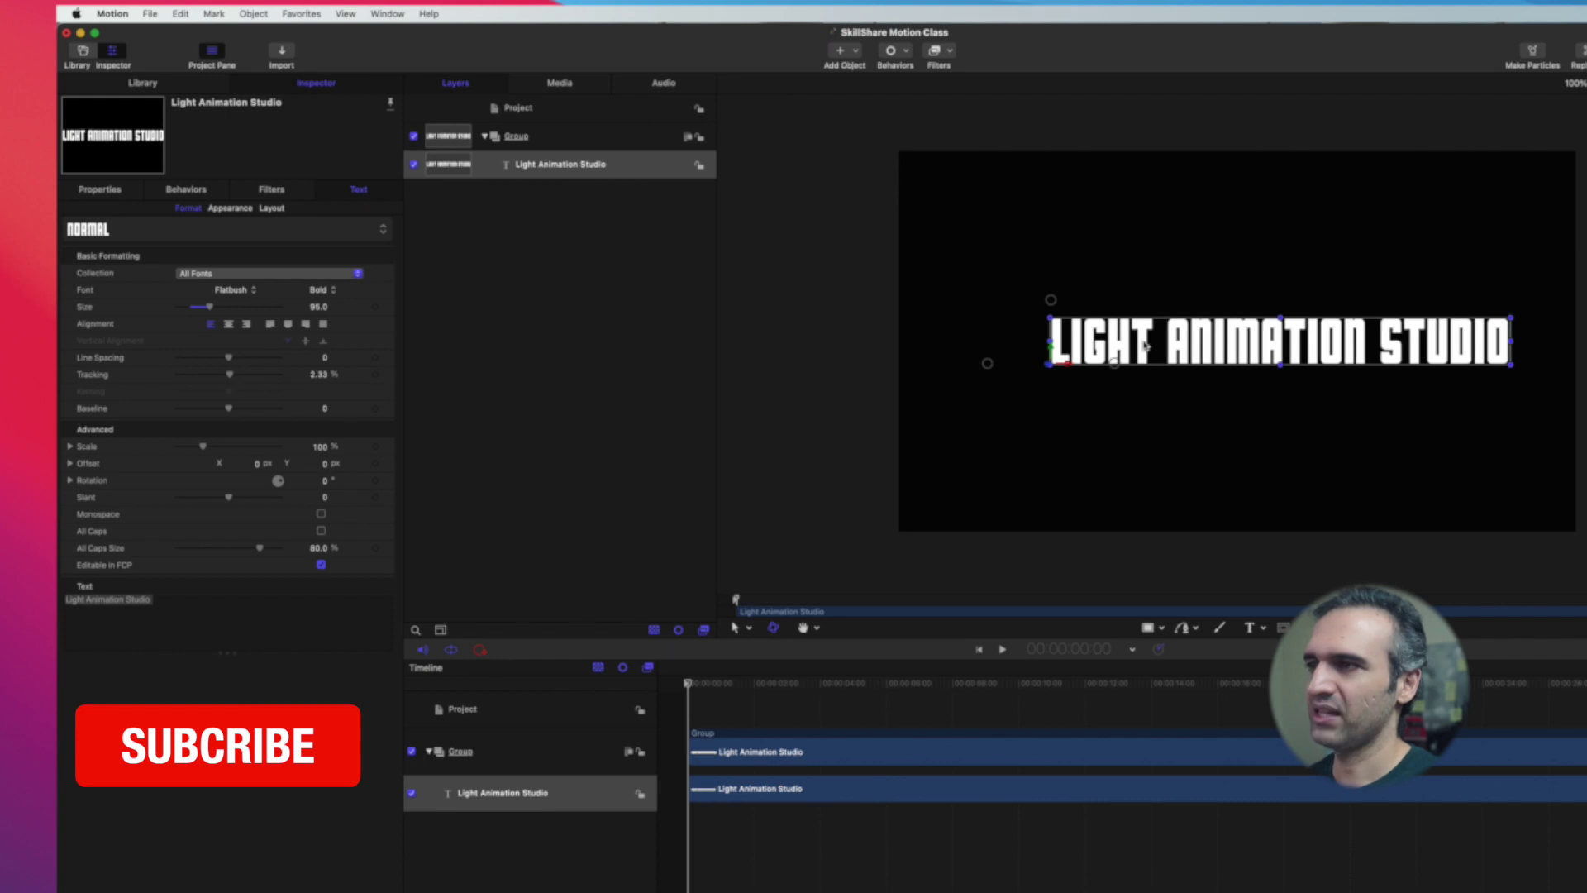
{"action": "mouse_move", "coordinate": [1282, 347]}
{"action": "left_mouse_down"}
{"action": "mouse_move", "coordinate": [1241, 350]}
{"action": "mouse_move", "coordinate": [1271, 349]}
{"action": "left_mouse_up"}
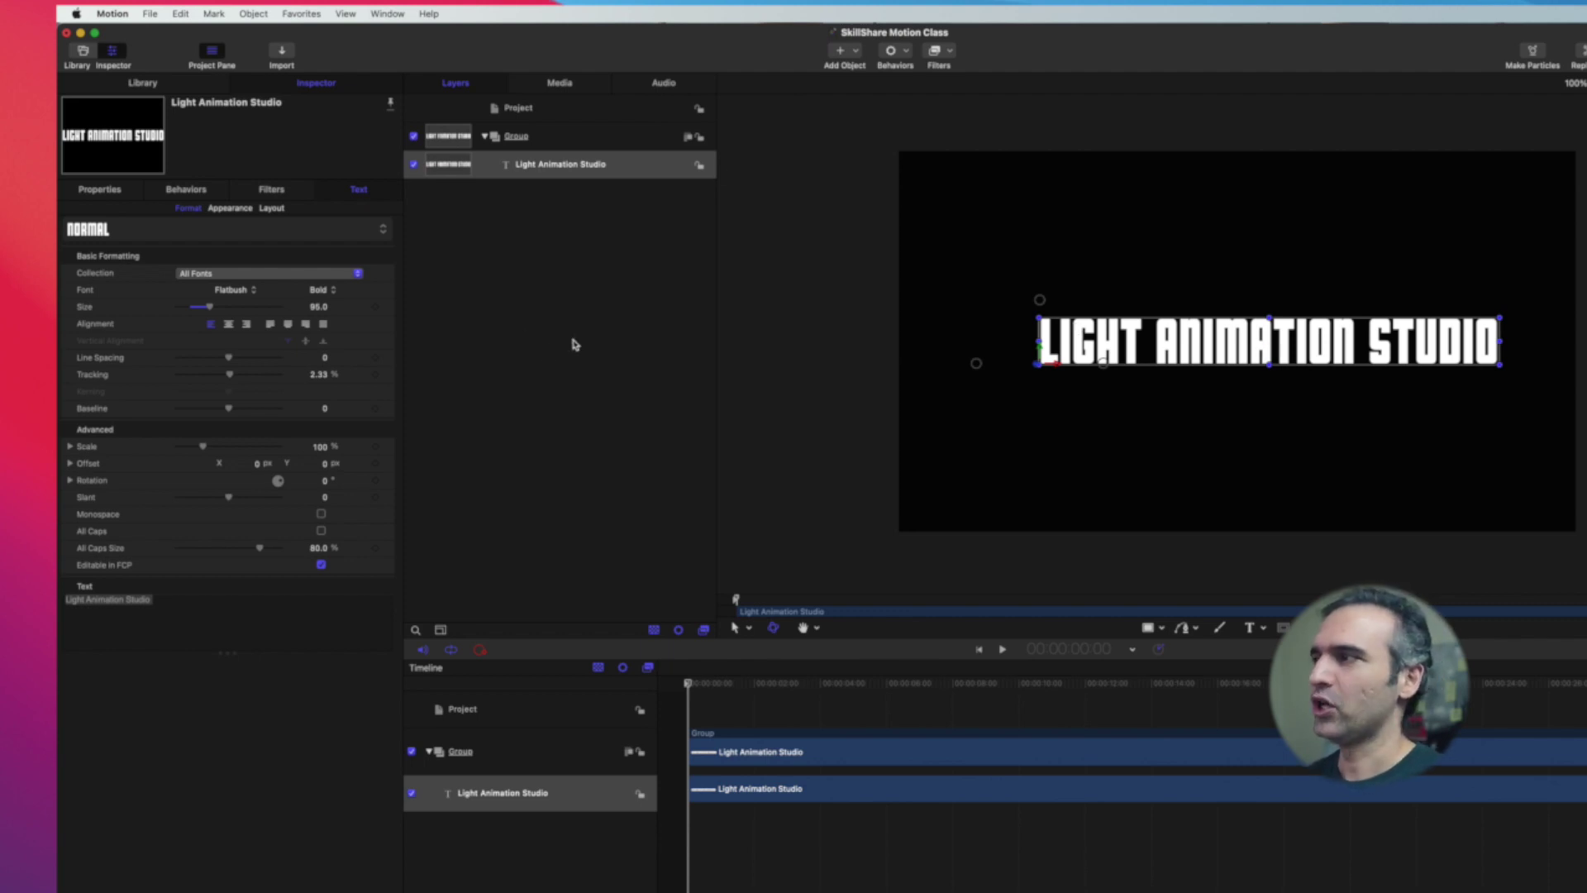
Rename the group containing the title layer as "Text"
{"action": "left_click", "coordinate": [559, 140]}
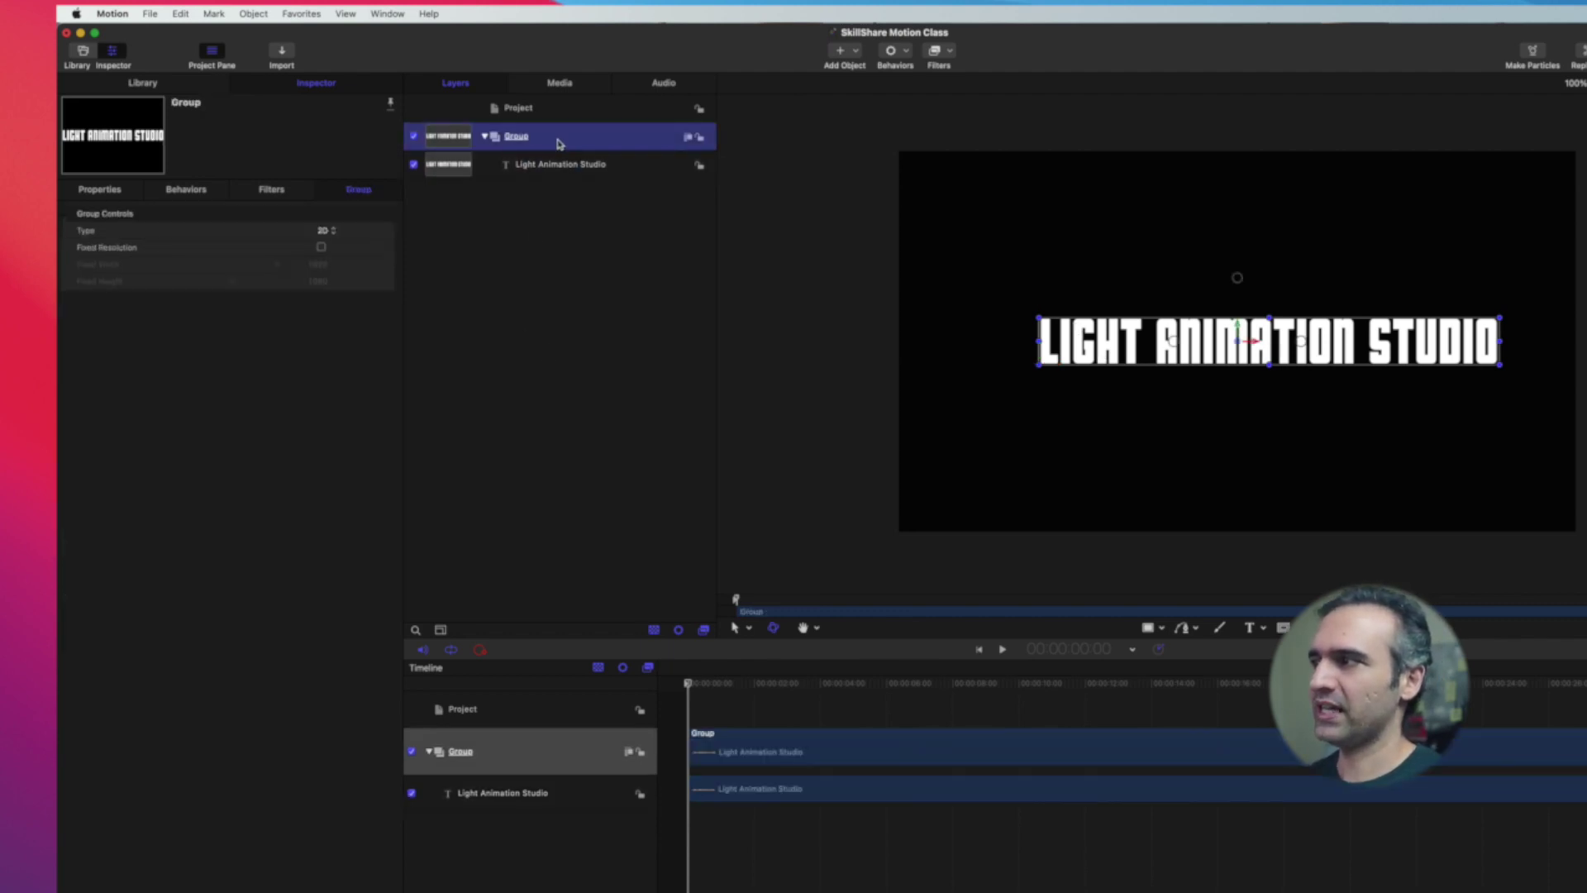
{"action": "key", "text": "space"}
{"action": "key", "text": "super+a"}
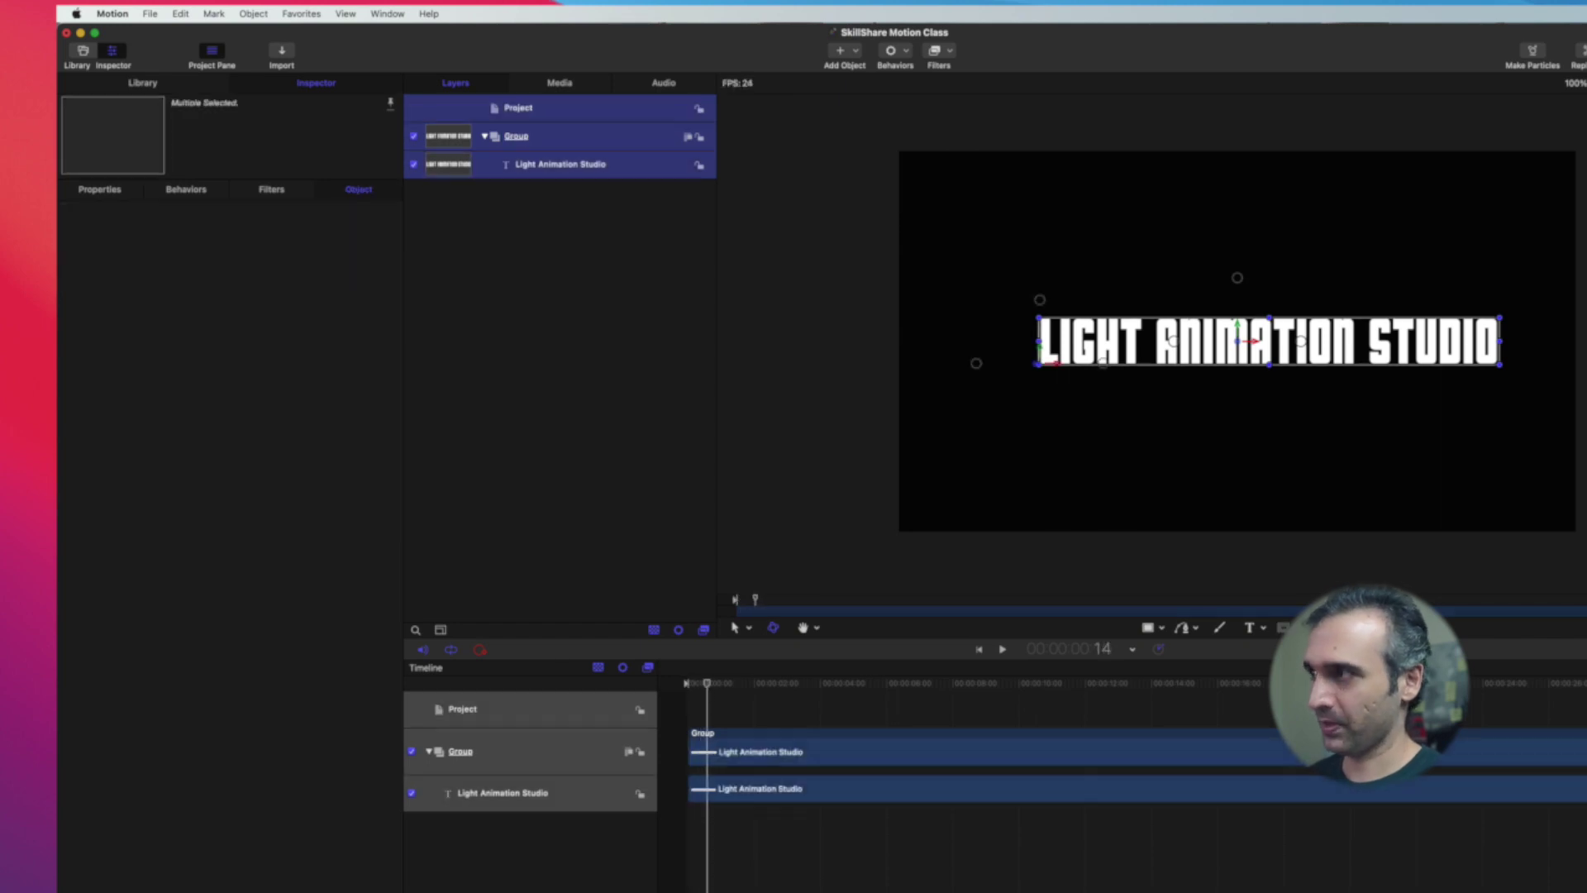
{"action": "left_click", "coordinate": [545, 139]}
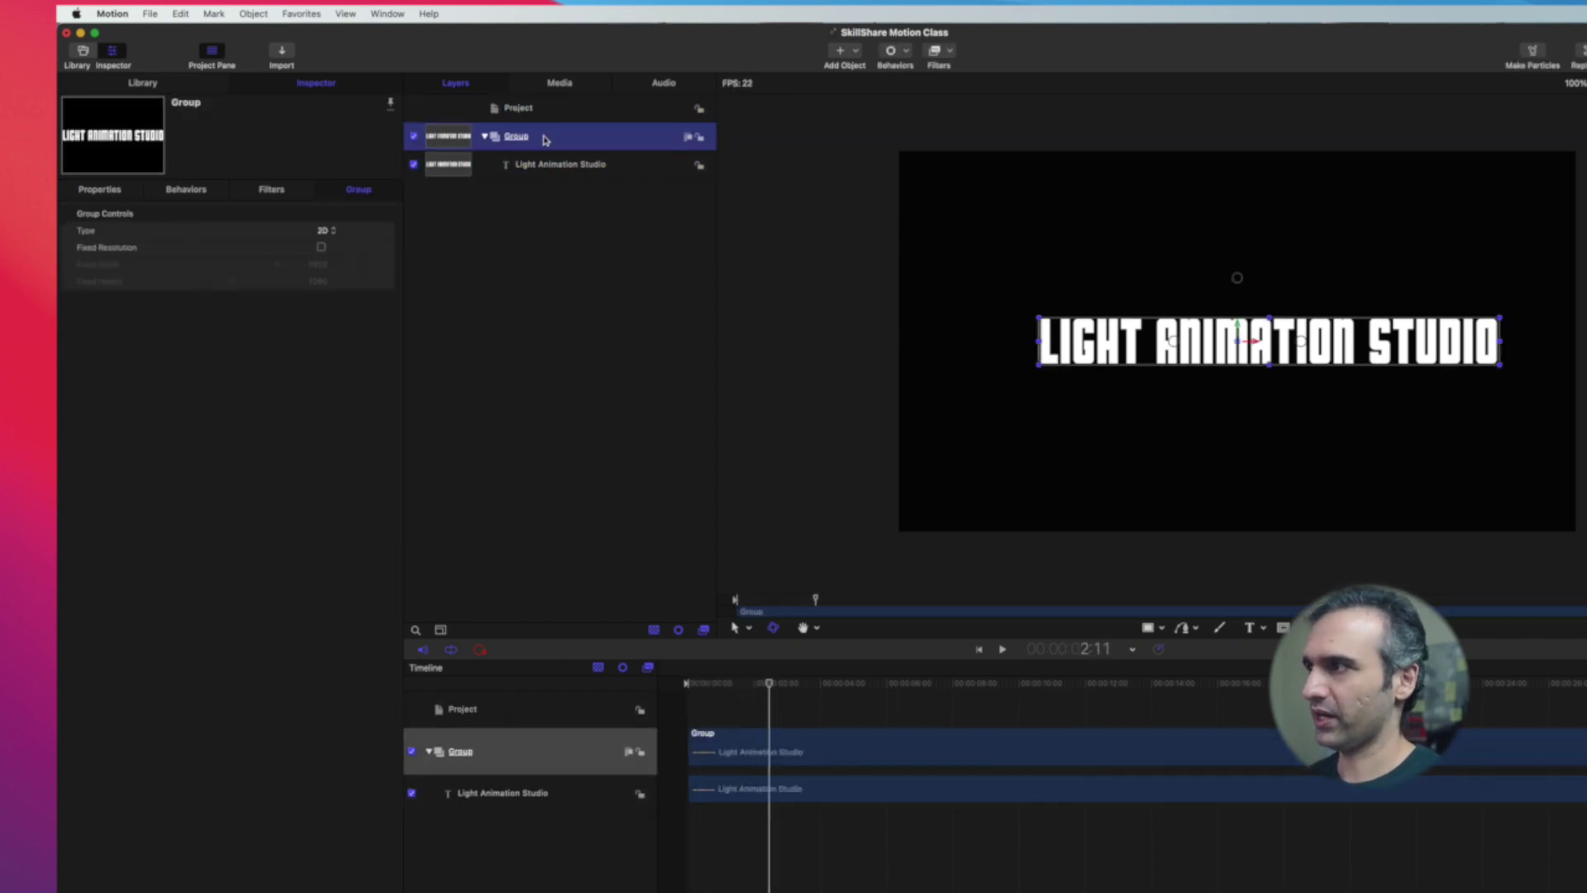
{"action": "key", "text": "Return"}
{"action": "type", "text": "Te"}
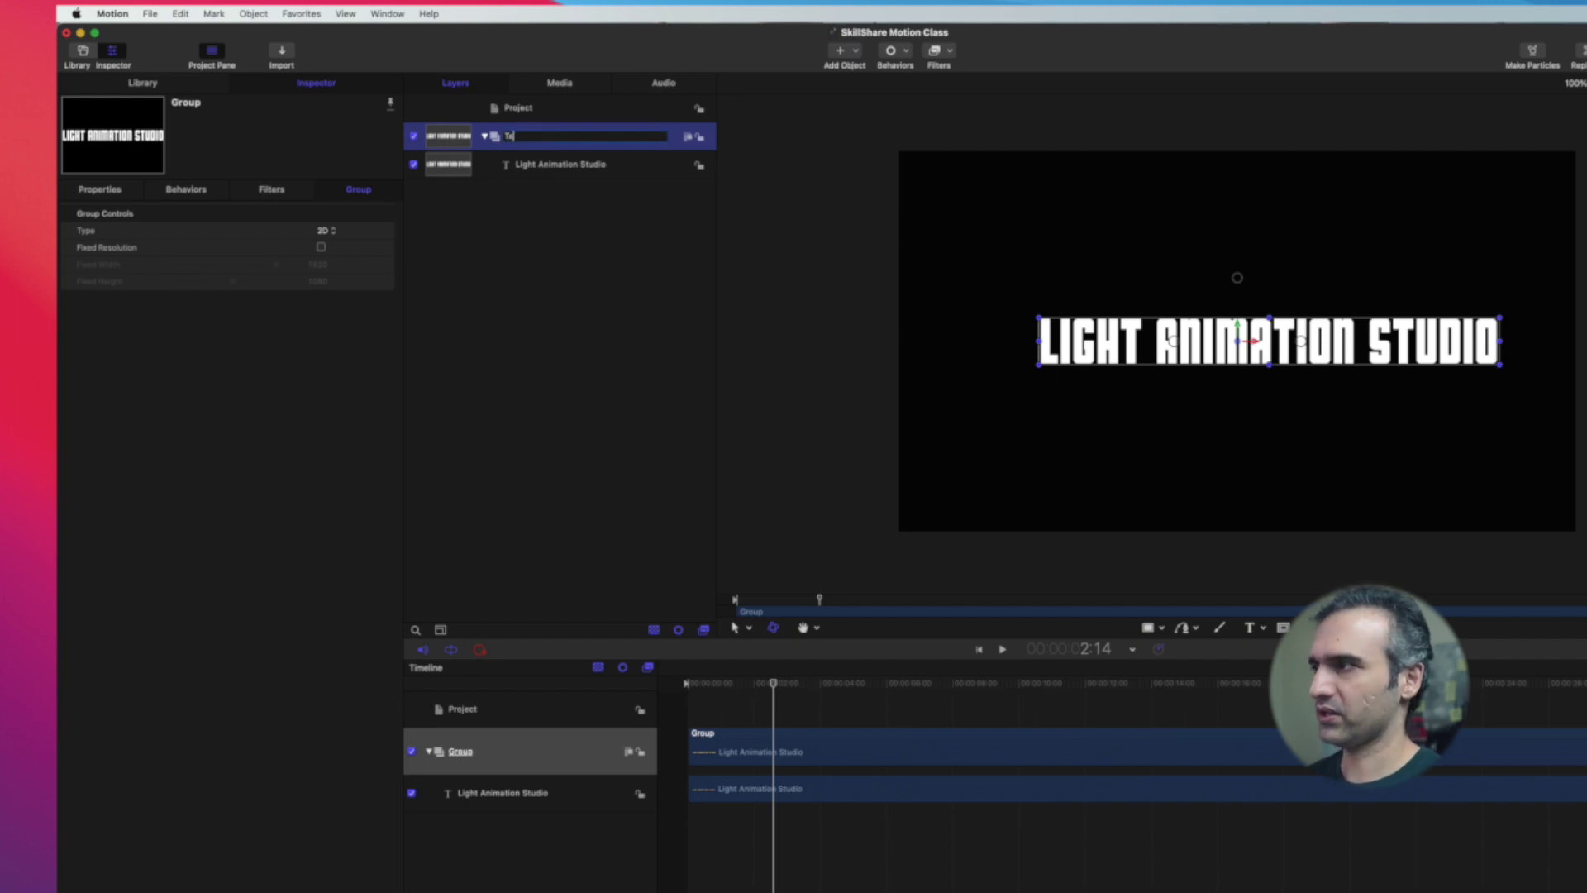
{"action": "type", "text": "xt"}
{"action": "key", "text": "Return"}
Select the Text group and collapse it in the layer list so its title layer is hidden from the hierarchy
{"action": "key", "text": "space"}
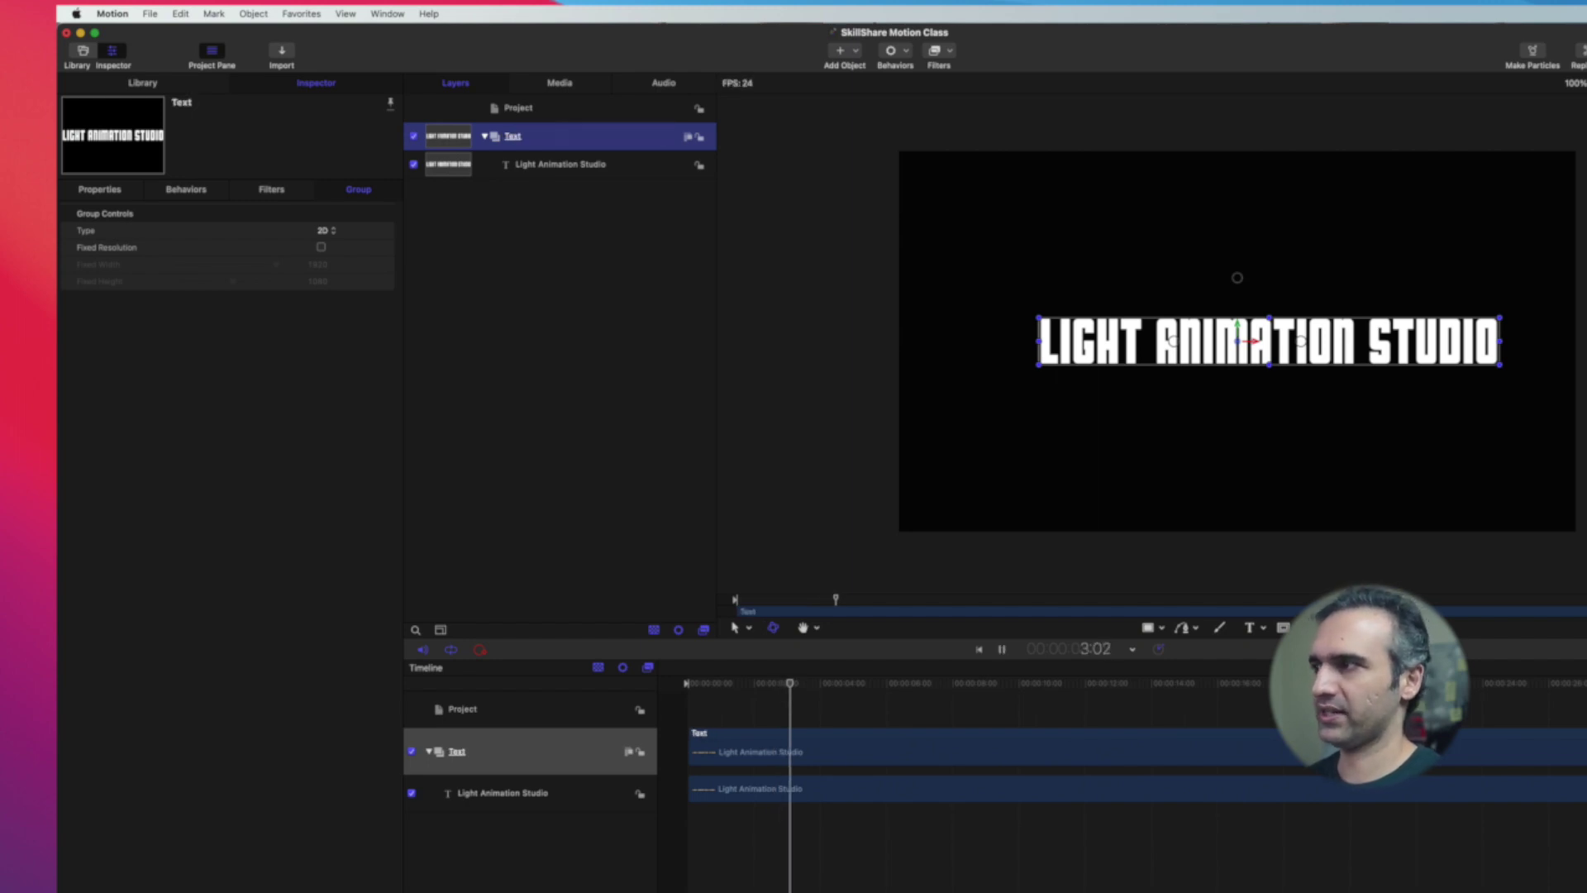
{"action": "left_click", "coordinate": [630, 174]}
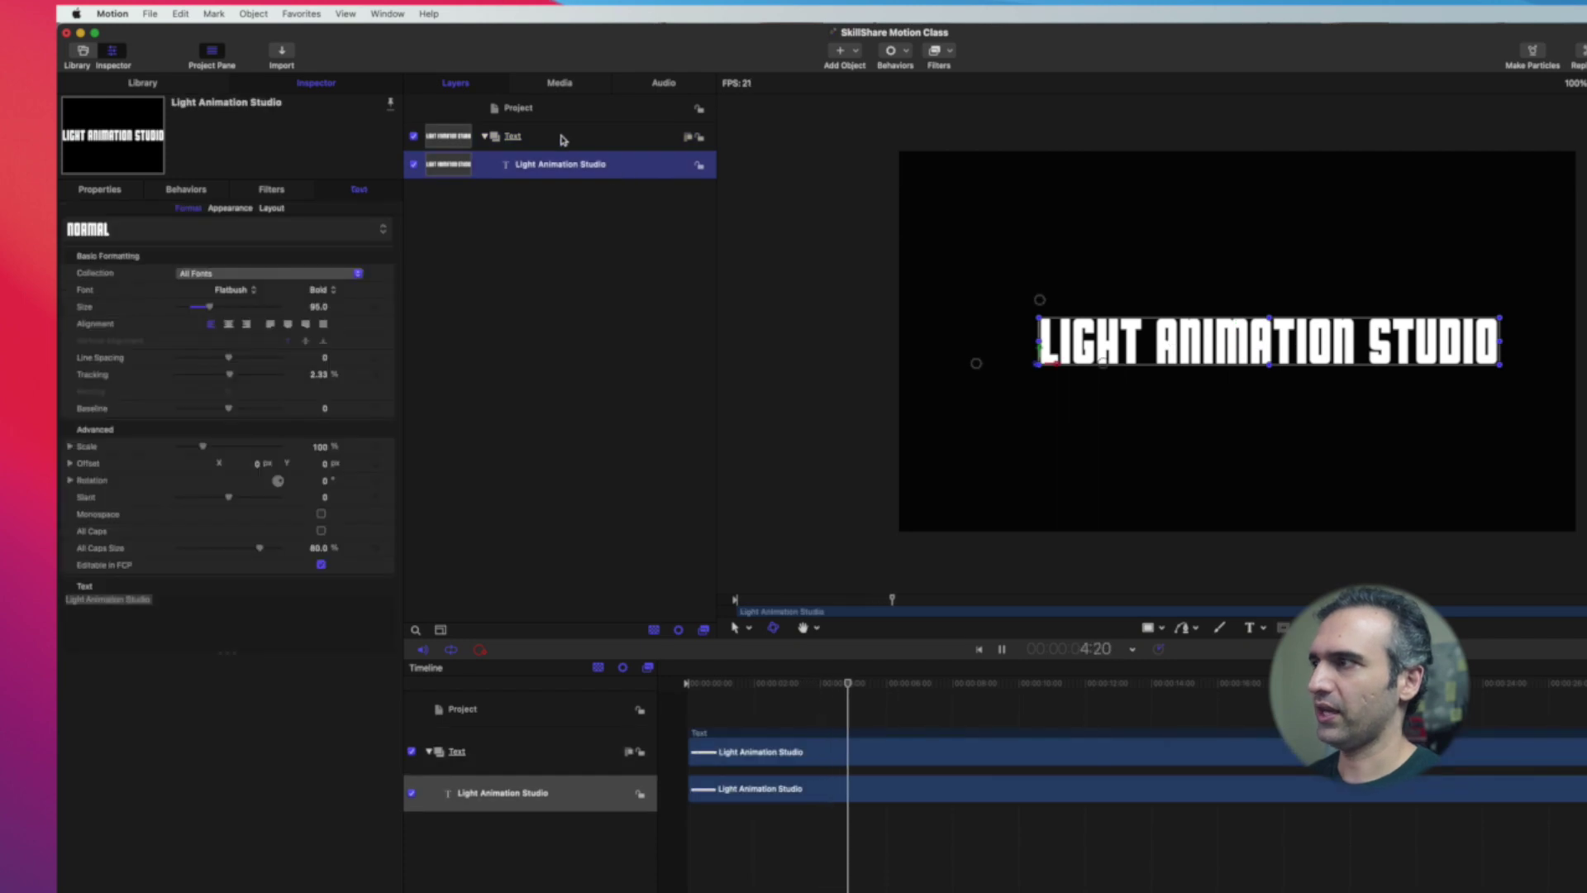
{"action": "left_click", "coordinate": [559, 135]}
{"action": "key", "text": "space"}
{"action": "left_click", "coordinate": [485, 136]}
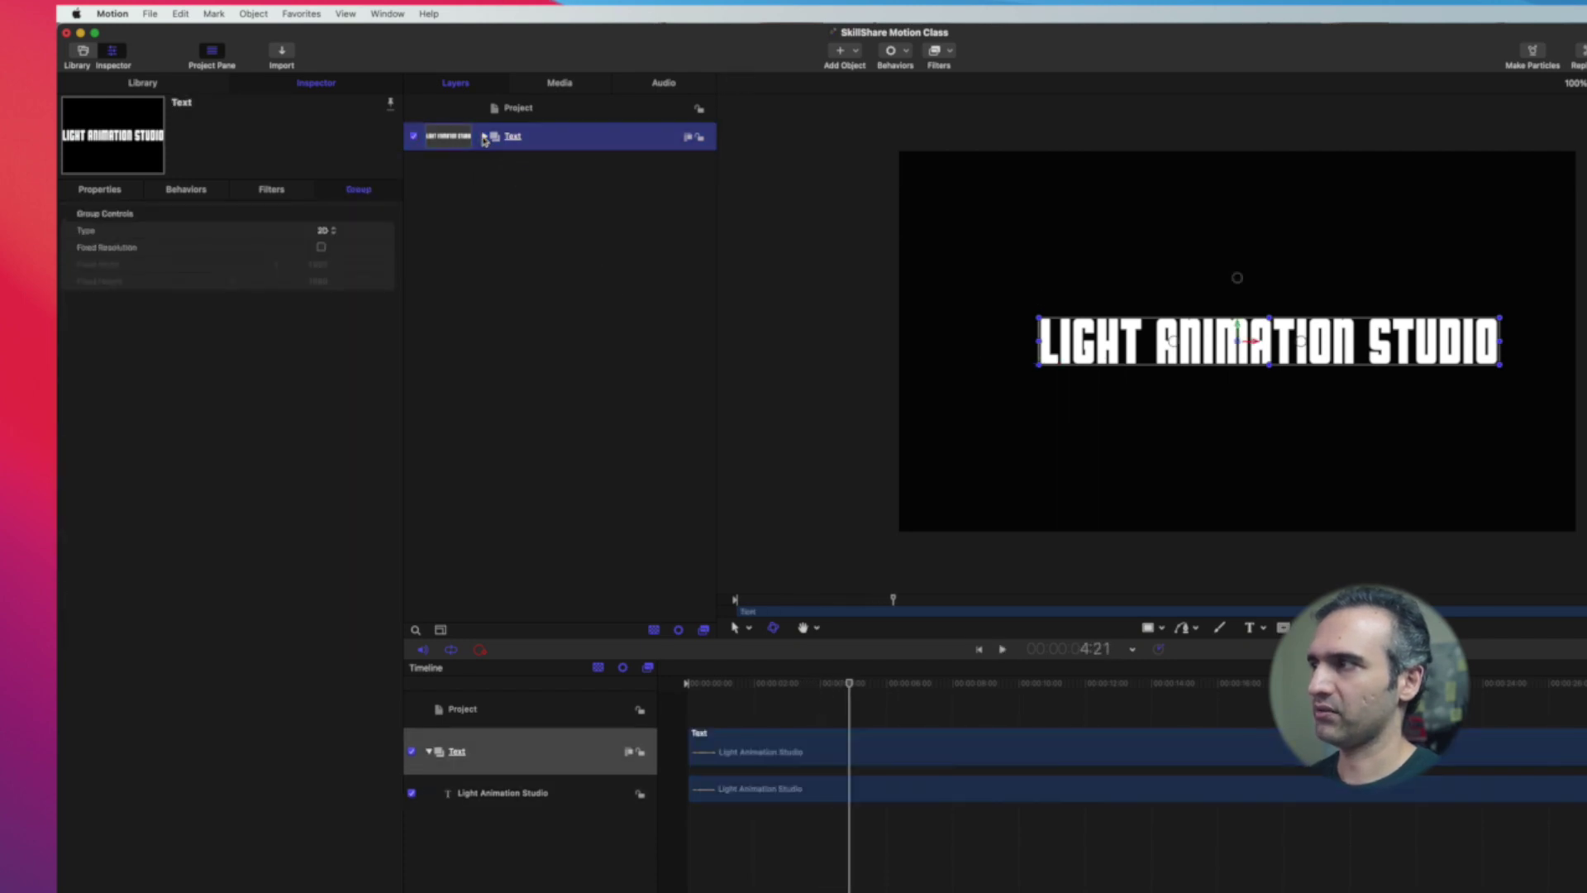
{"action": "left_click", "coordinate": [485, 136]}
{"action": "left_click", "coordinate": [485, 138]}
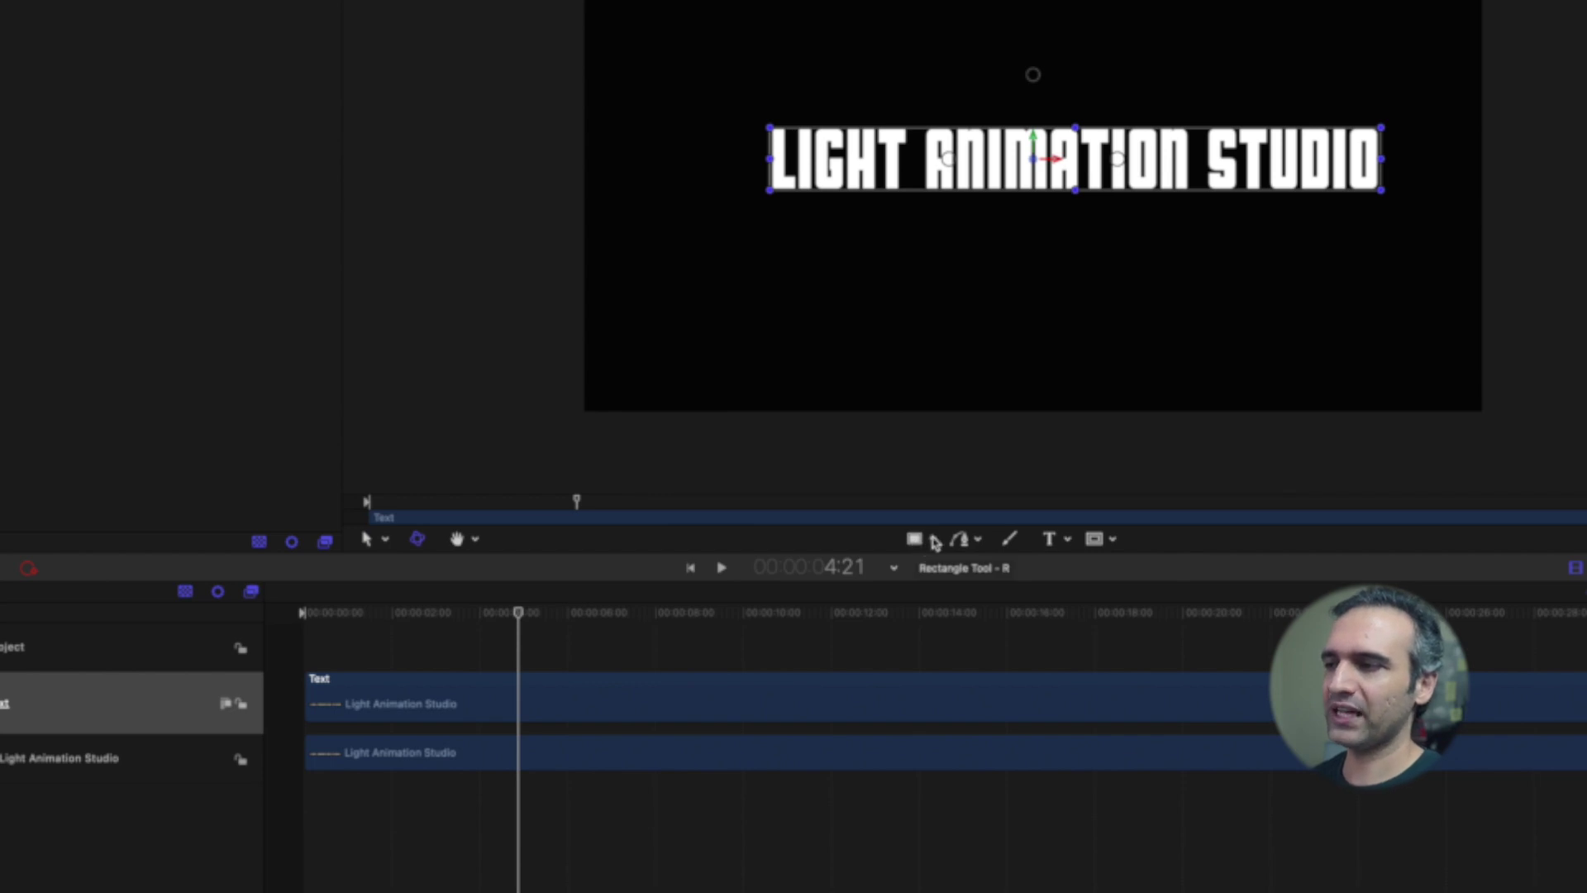
Draw three rectangles of decreasing size side by side above the title with the Rectangle tool, inside the Text group
{"action": "left_click", "coordinate": [933, 539]}
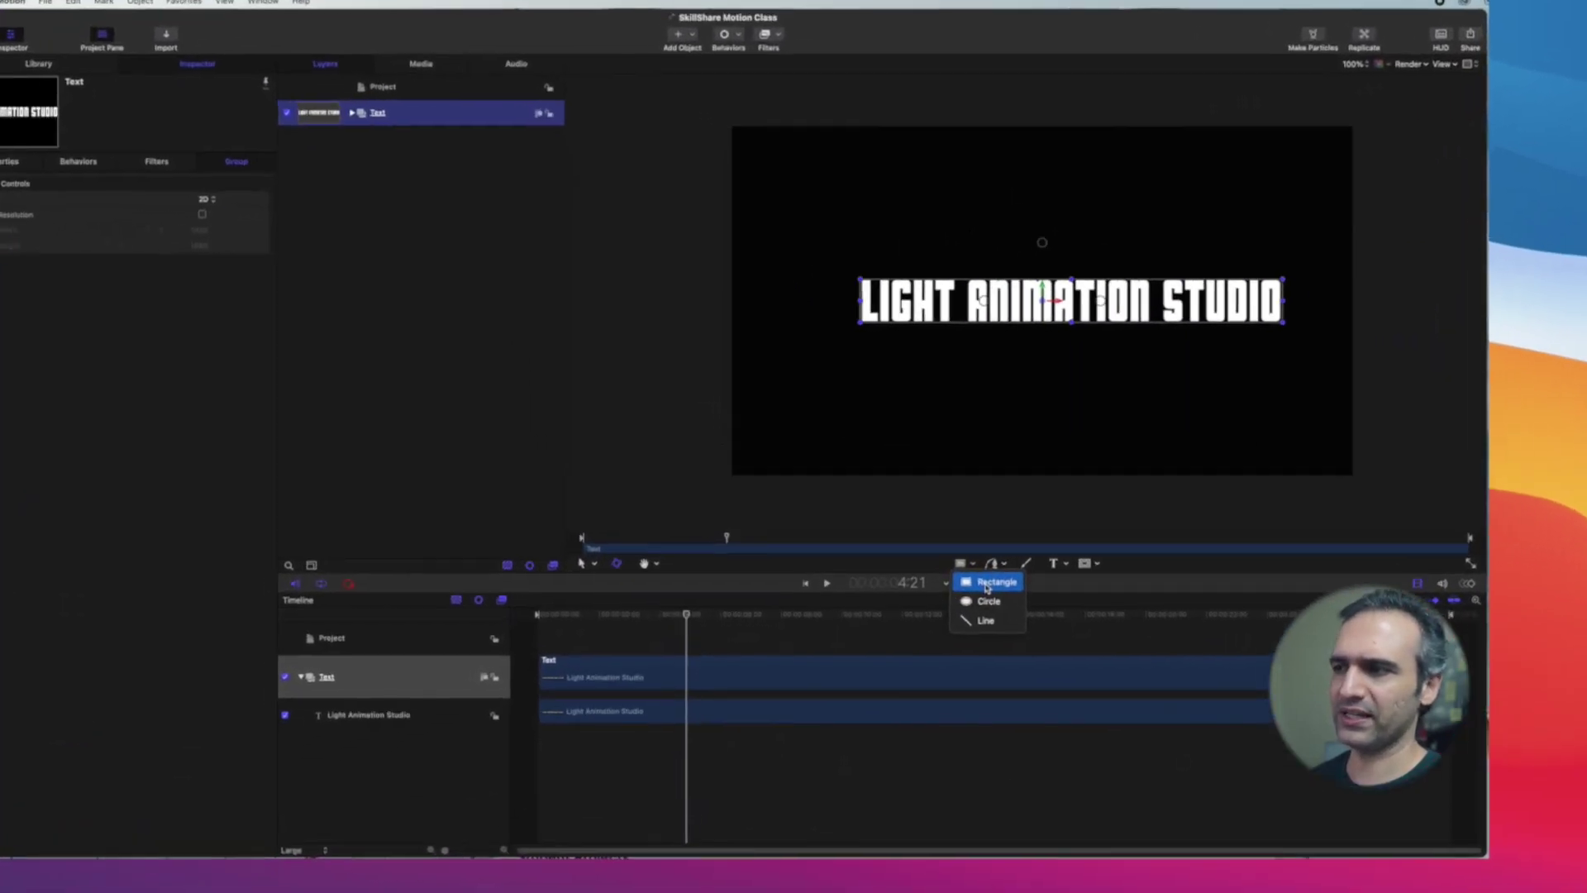
{"action": "left_click", "coordinate": [986, 587]}
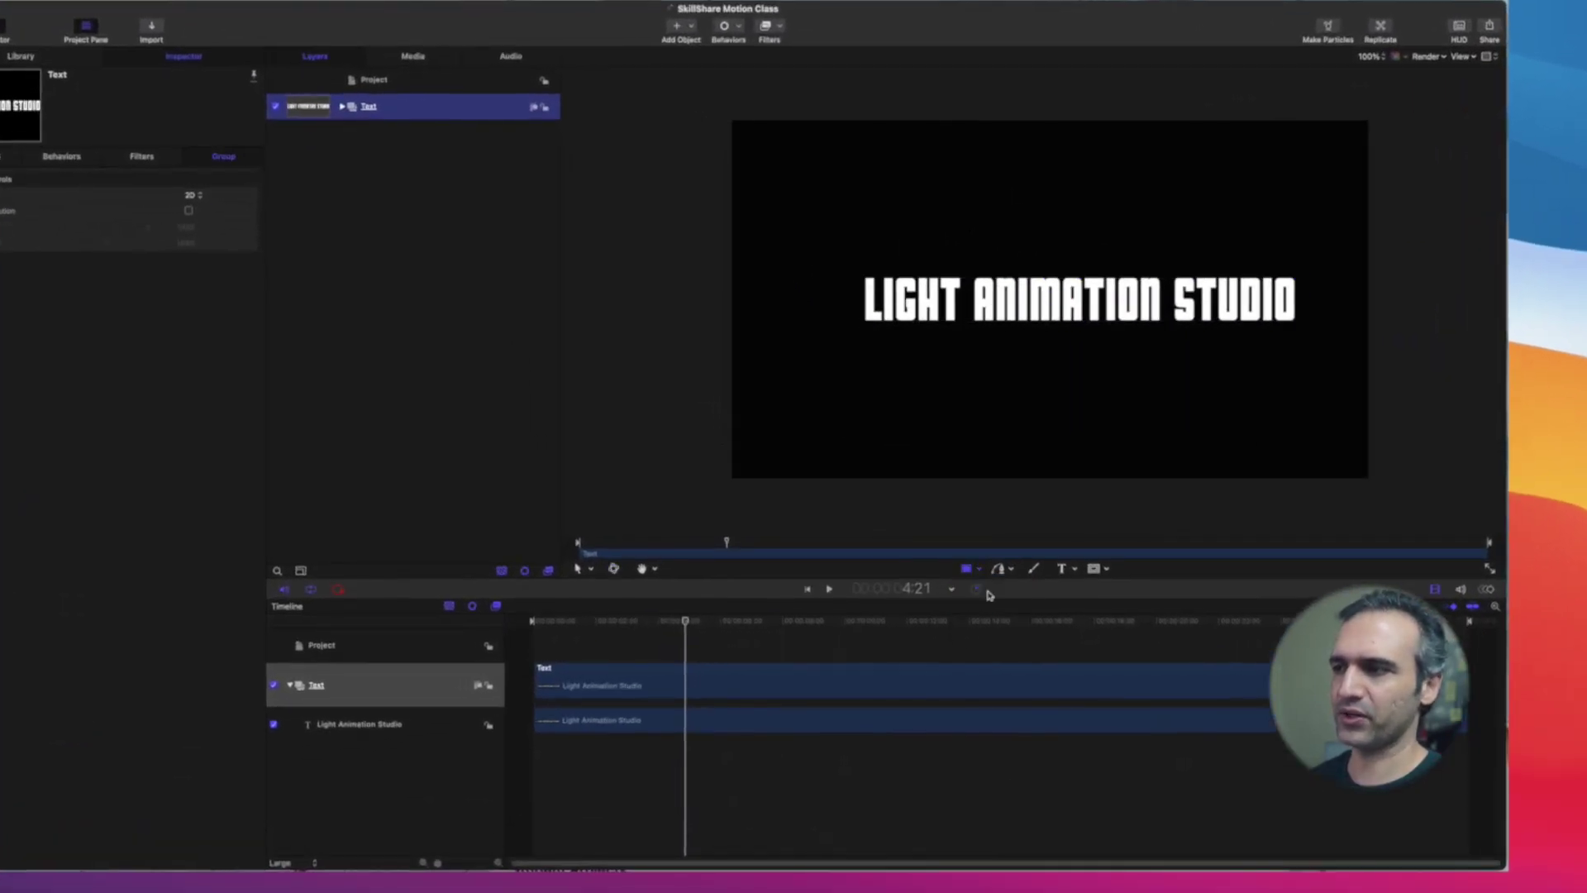
{"action": "left_click", "coordinate": [809, 159]}
{"action": "left_click_drag", "start_coordinate": [809, 160], "coordinate": [927, 245]}
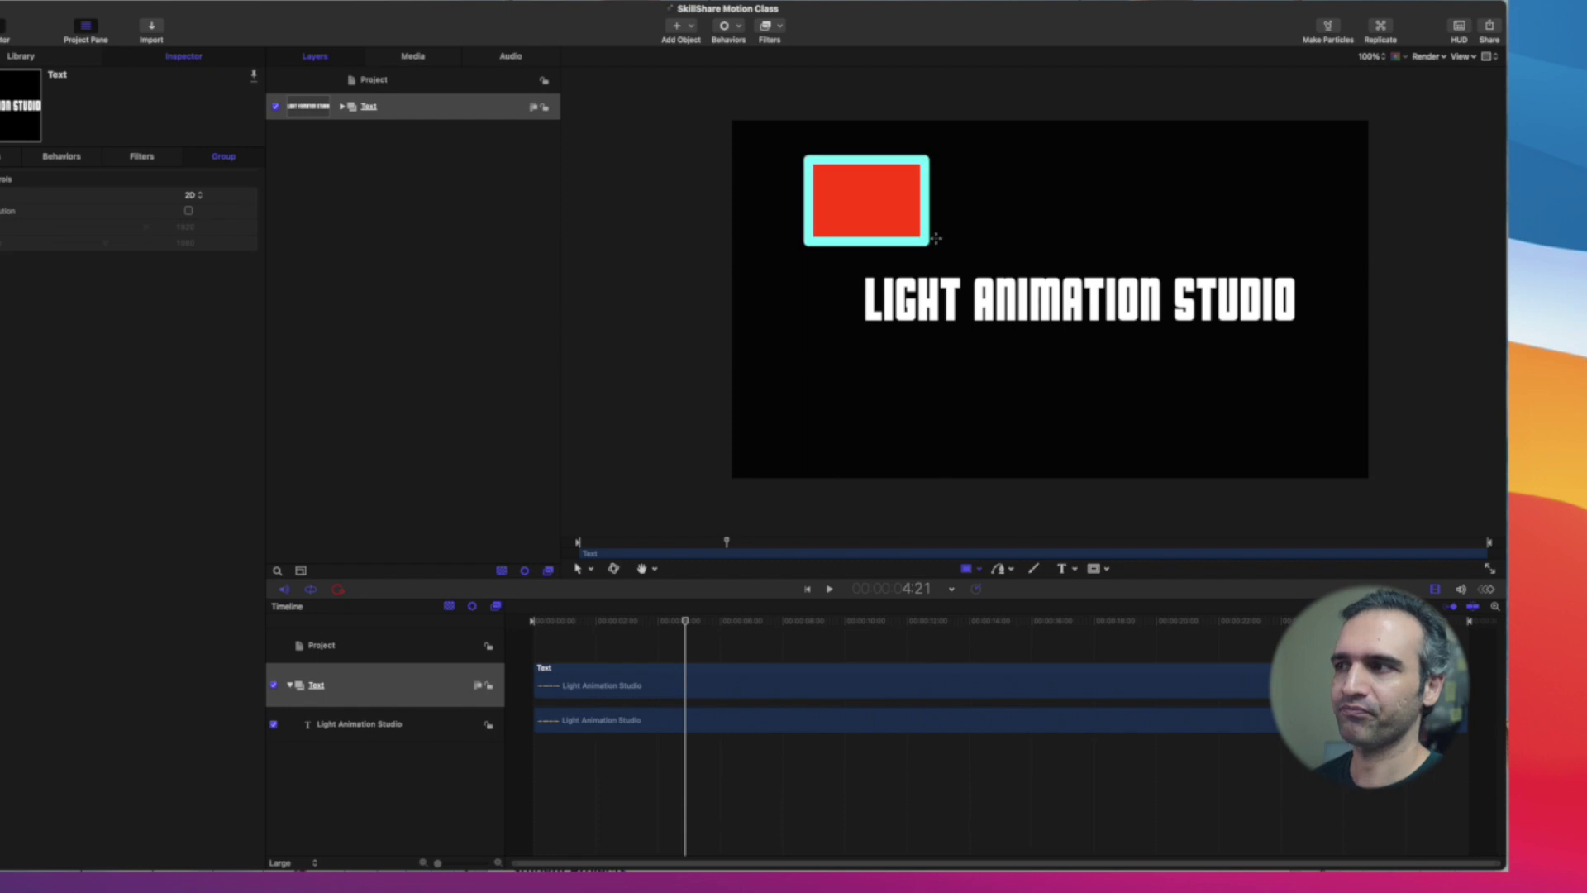
{"action": "mouse_move", "coordinate": [986, 169]}
{"action": "left_mouse_down"}
{"action": "mouse_move", "coordinate": [1028, 208]}
{"action": "mouse_move", "coordinate": [1121, 205]}
{"action": "left_mouse_up"}
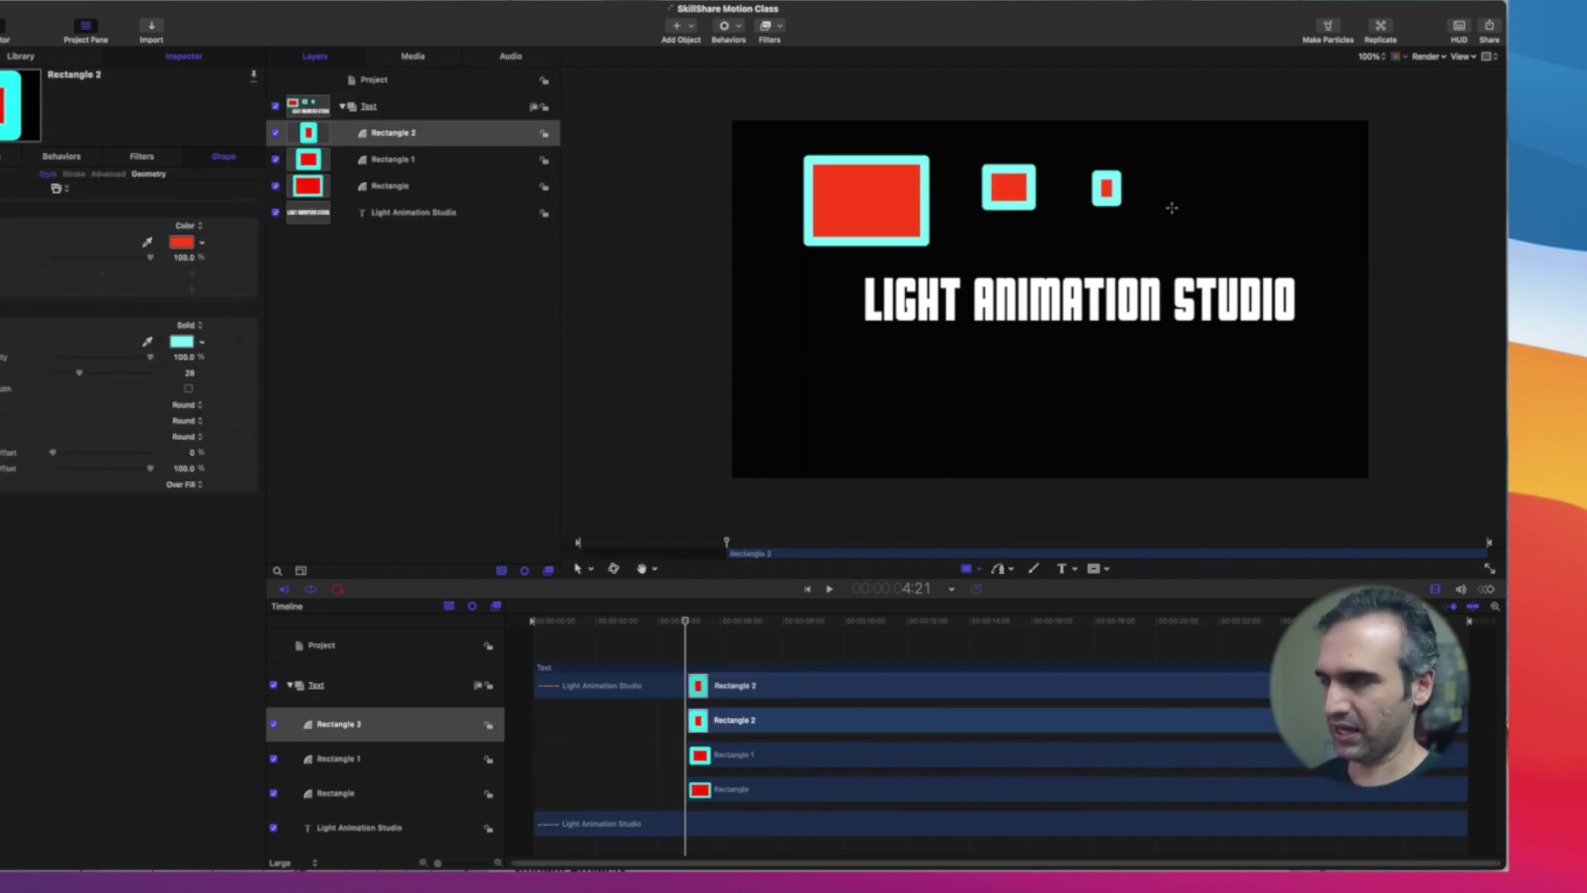
Draw two more rectangles to the right of the three above the title, the last one smaller
{"action": "left_click_drag", "start_coordinate": [1159, 171], "coordinate": [1227, 237]}
{"action": "left_click_drag", "start_coordinate": [1242, 181], "coordinate": [1297, 235]}
{"action": "key", "text": "s"}
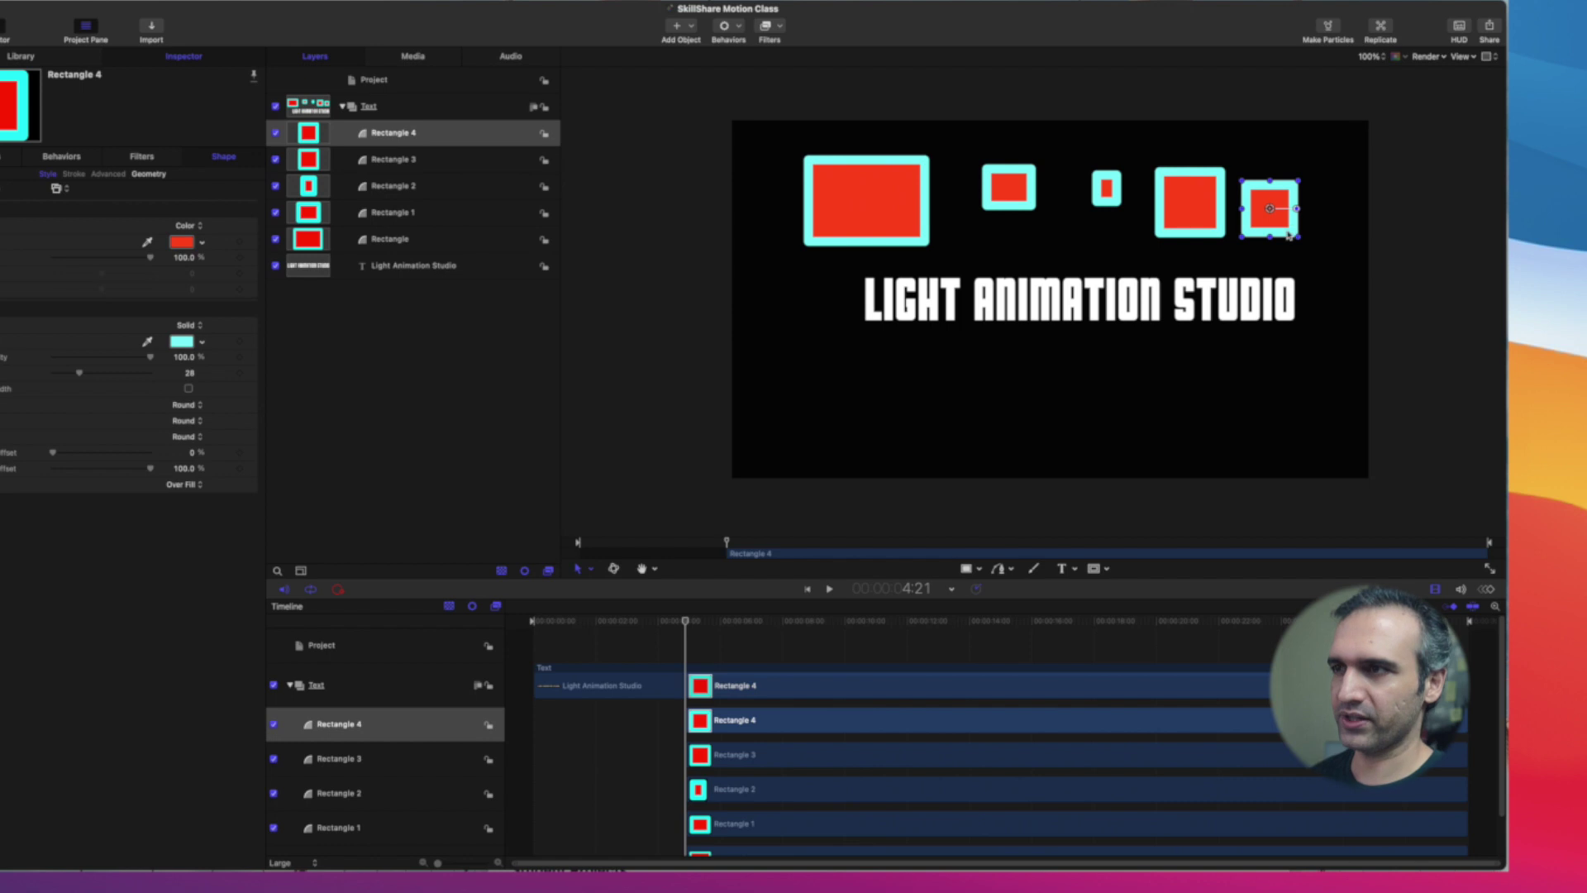
Delete all five rectangles above the title so that only the title layer remains in the Text group
{"action": "key", "text": "BackSpace"}
{"action": "left_click", "coordinate": [1206, 211]}
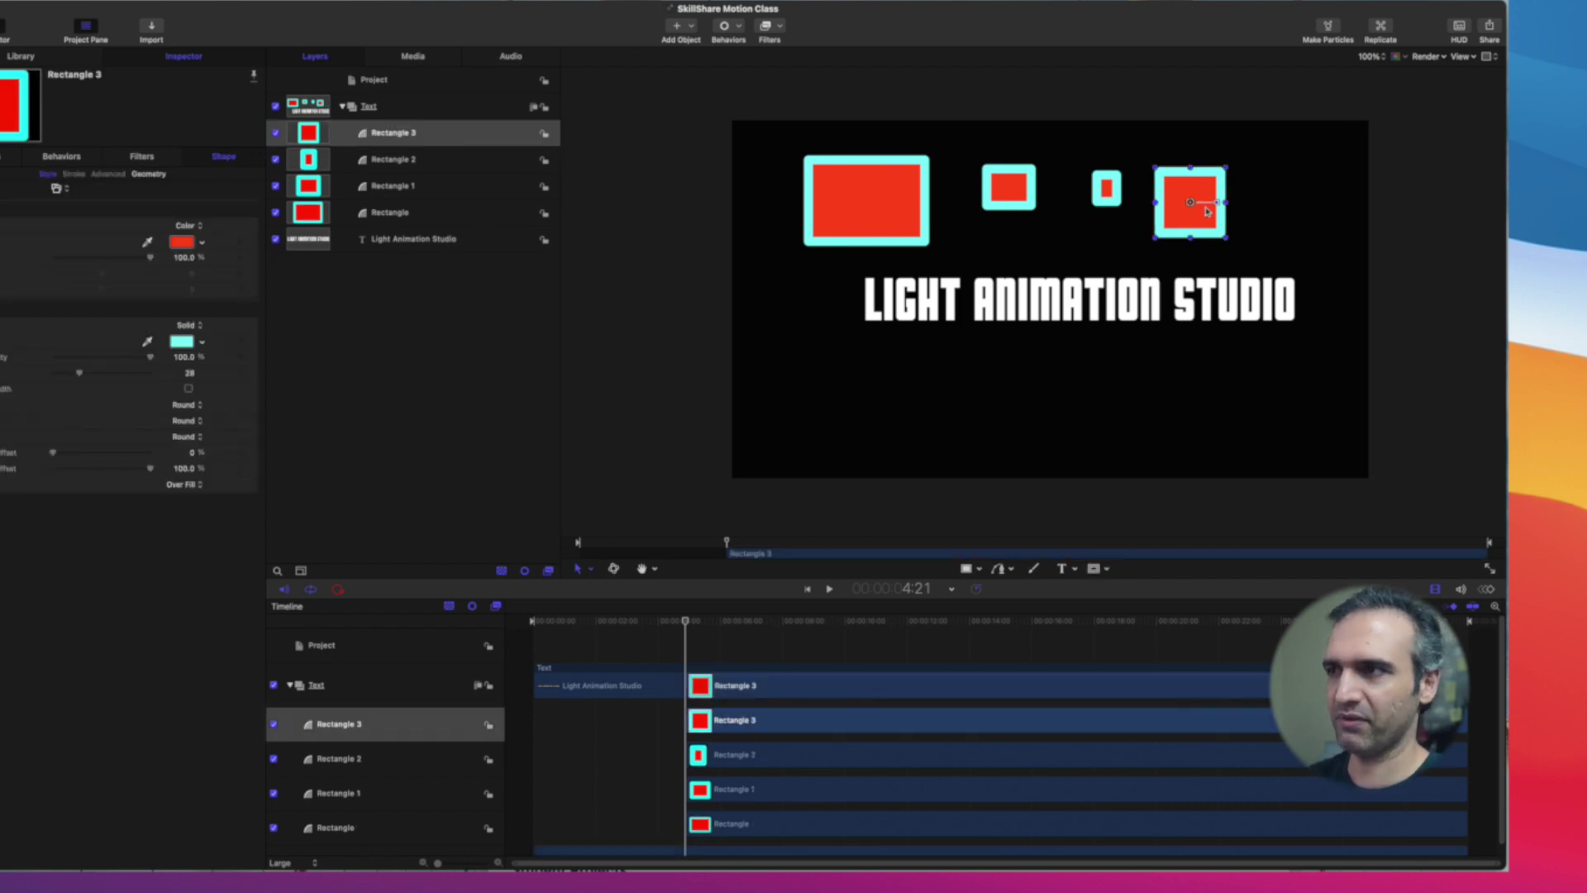
{"action": "key", "text": "BackSpace"}
{"action": "left_click", "coordinate": [1110, 191]}
{"action": "key", "text": "BackSpace"}
{"action": "left_click", "coordinate": [1001, 188]}
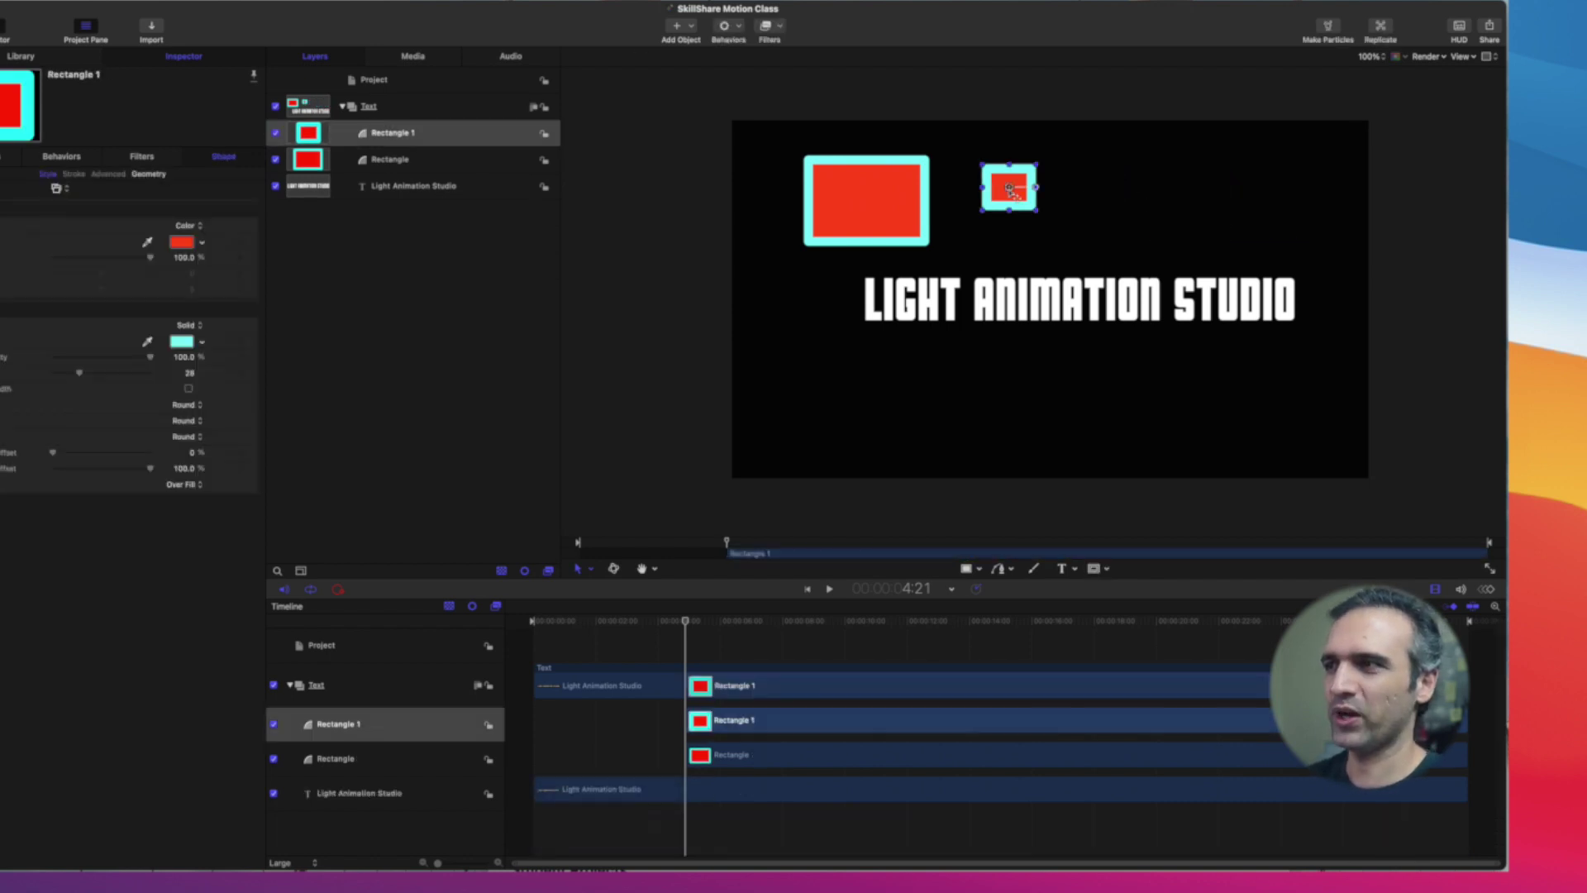
{"action": "key", "text": "BackSpace"}
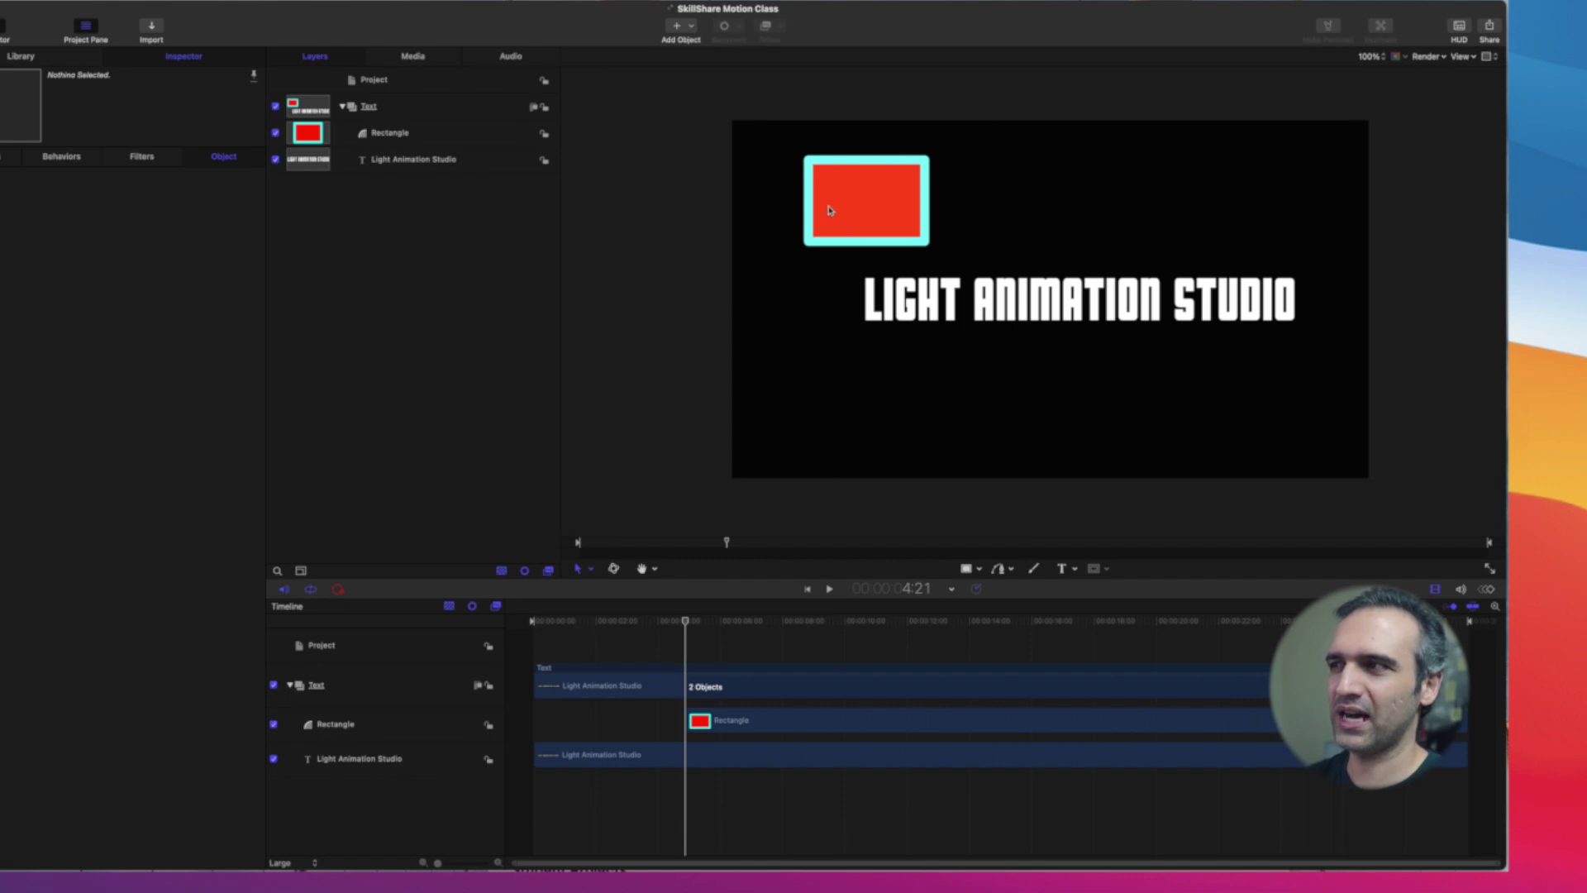
{"action": "left_click", "coordinate": [830, 208]}
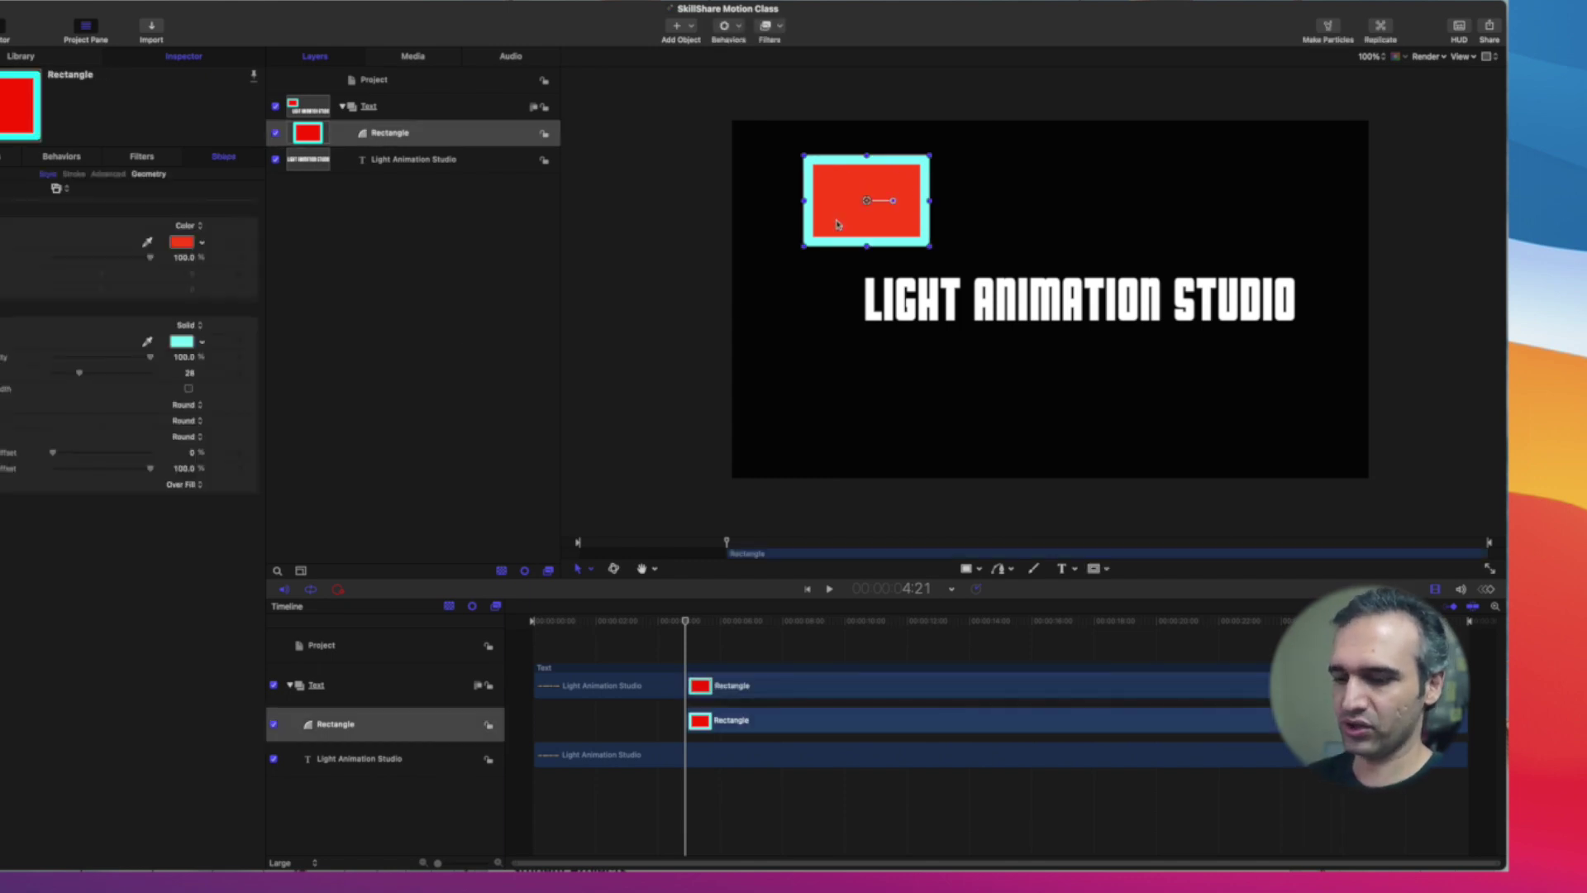
{"action": "key", "text": "BackSpace"}
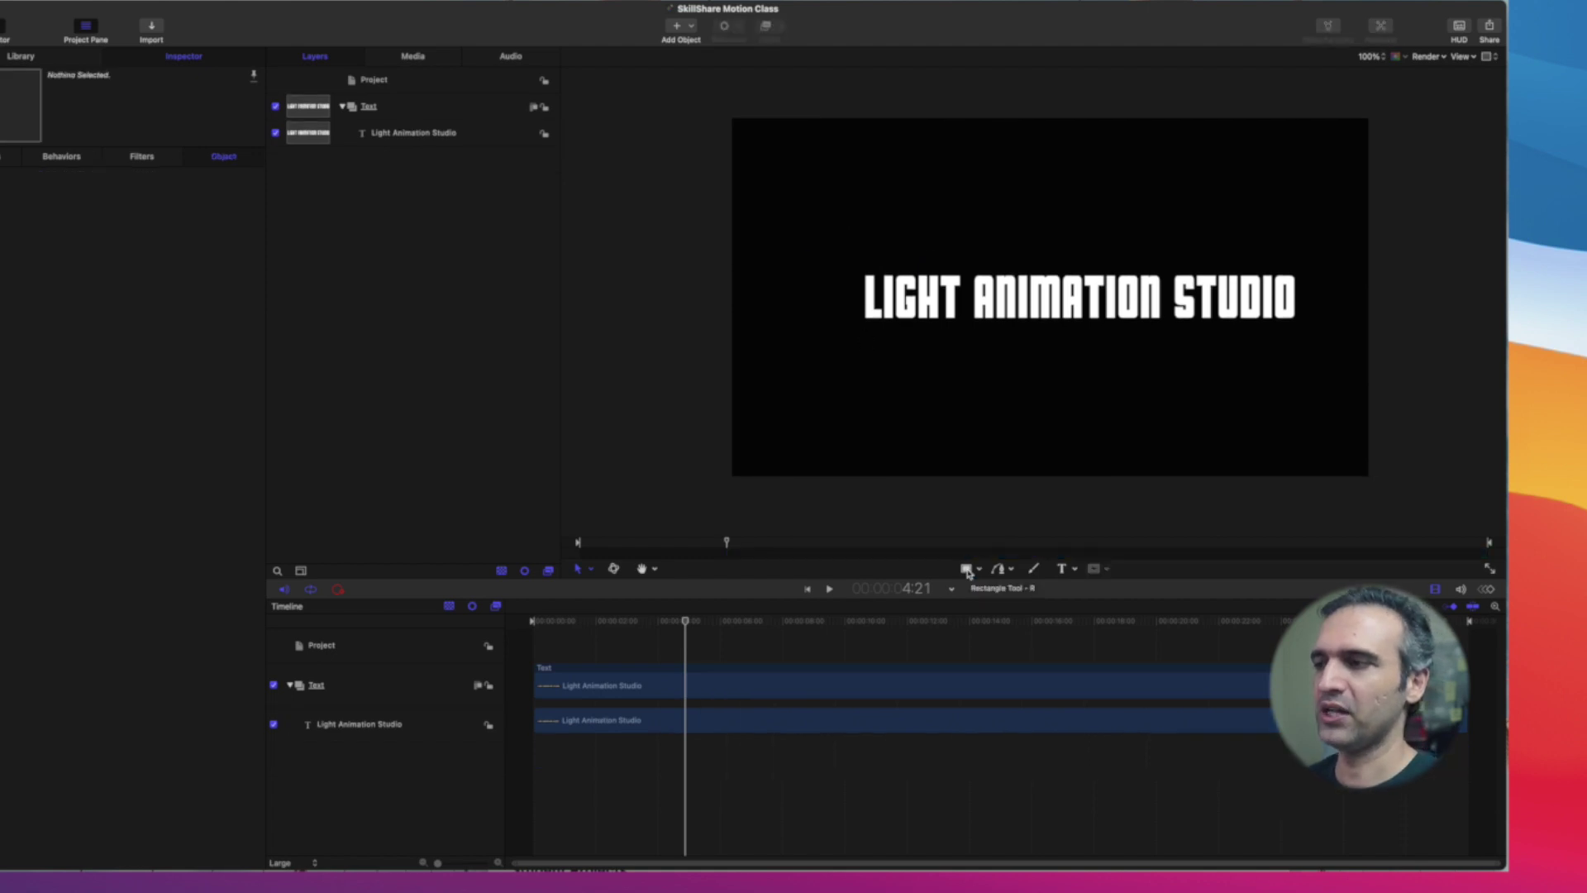
Draw a wide rectangle covering the title in a new group and shift its timeline bar to the start of the project
{"action": "left_click", "coordinate": [966, 570]}
{"action": "left_click_drag", "start_coordinate": [821, 233], "coordinate": [1338, 357]}
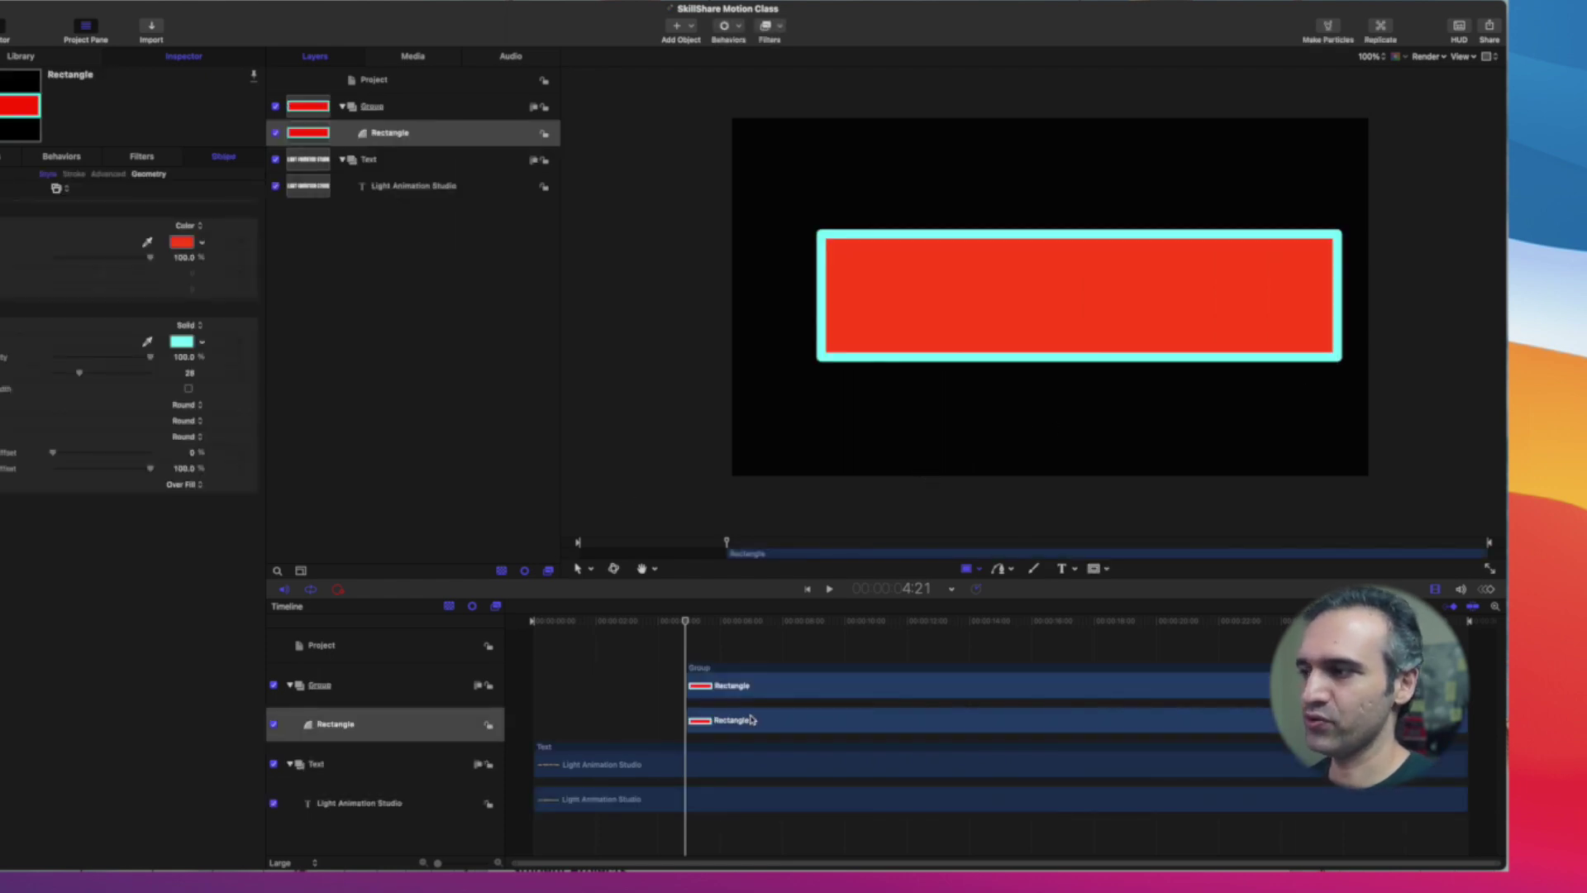
{"action": "left_click_drag", "start_coordinate": [686, 622], "coordinate": [608, 621]}
{"action": "left_click_drag", "start_coordinate": [775, 692], "coordinate": [619, 692]}
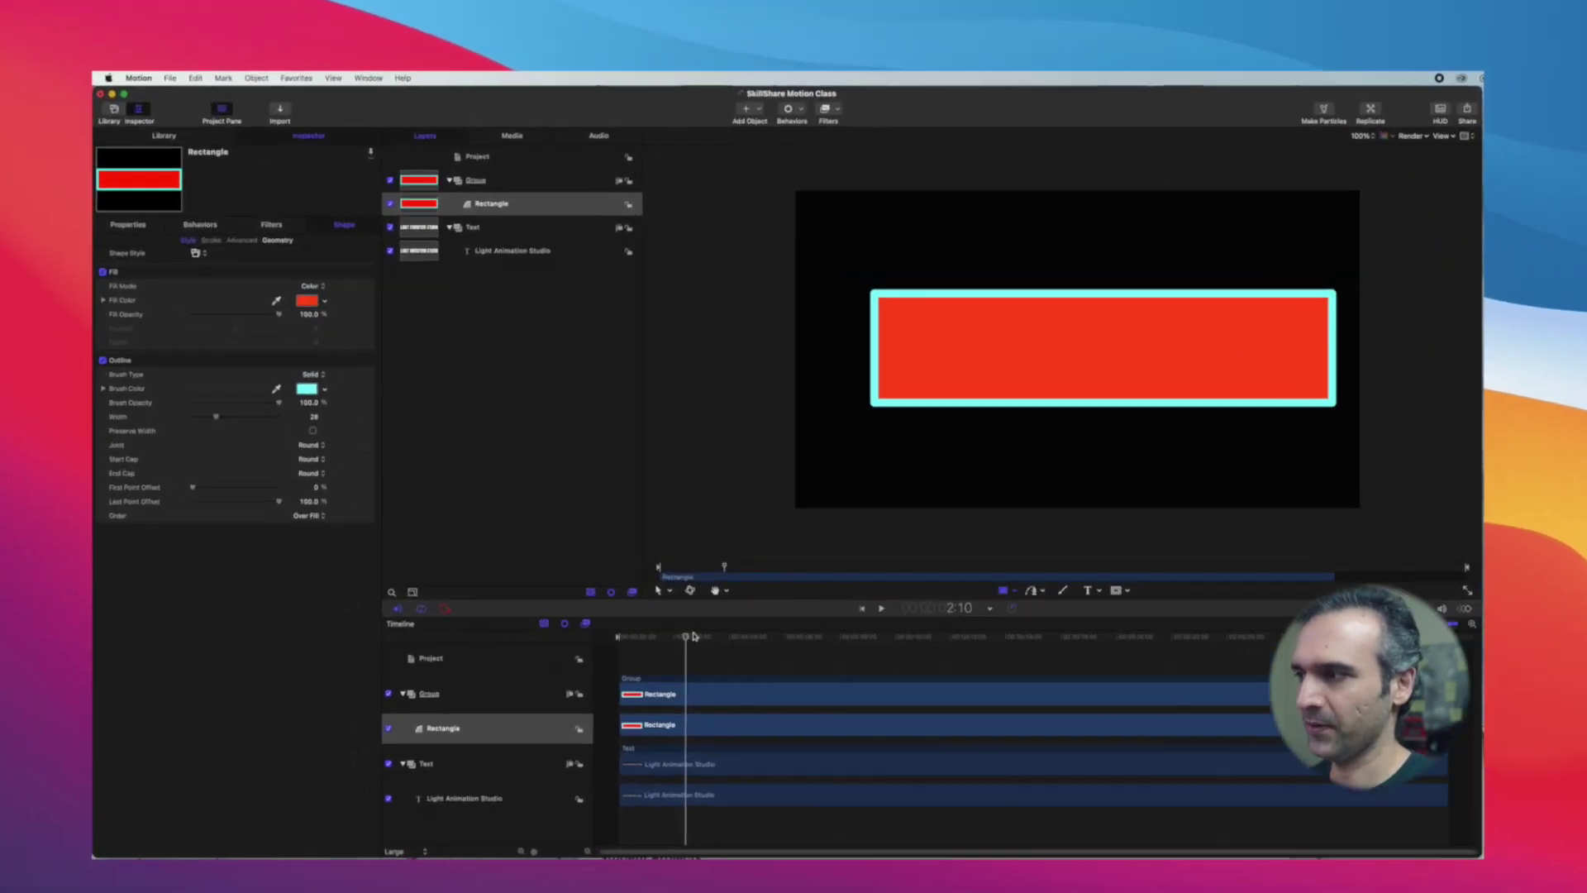
Move the Text group above the rectangle's group in the layer list and rename the rectangle's group "Background"
{"action": "left_click", "coordinate": [476, 180]}
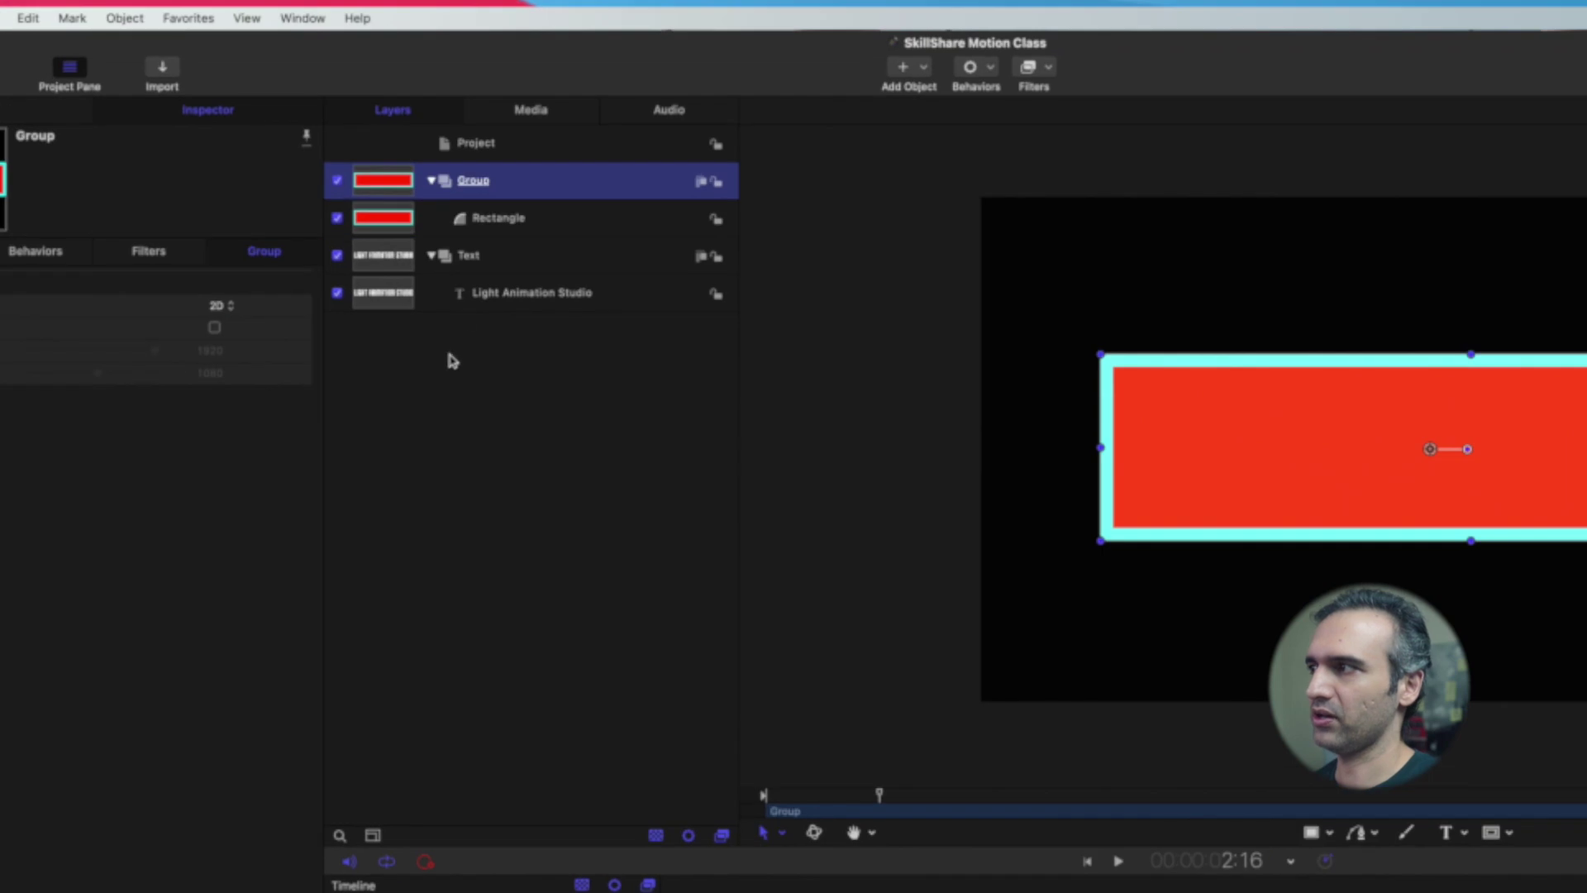
{"action": "left_click_drag", "start_coordinate": [471, 258], "coordinate": [495, 170]}
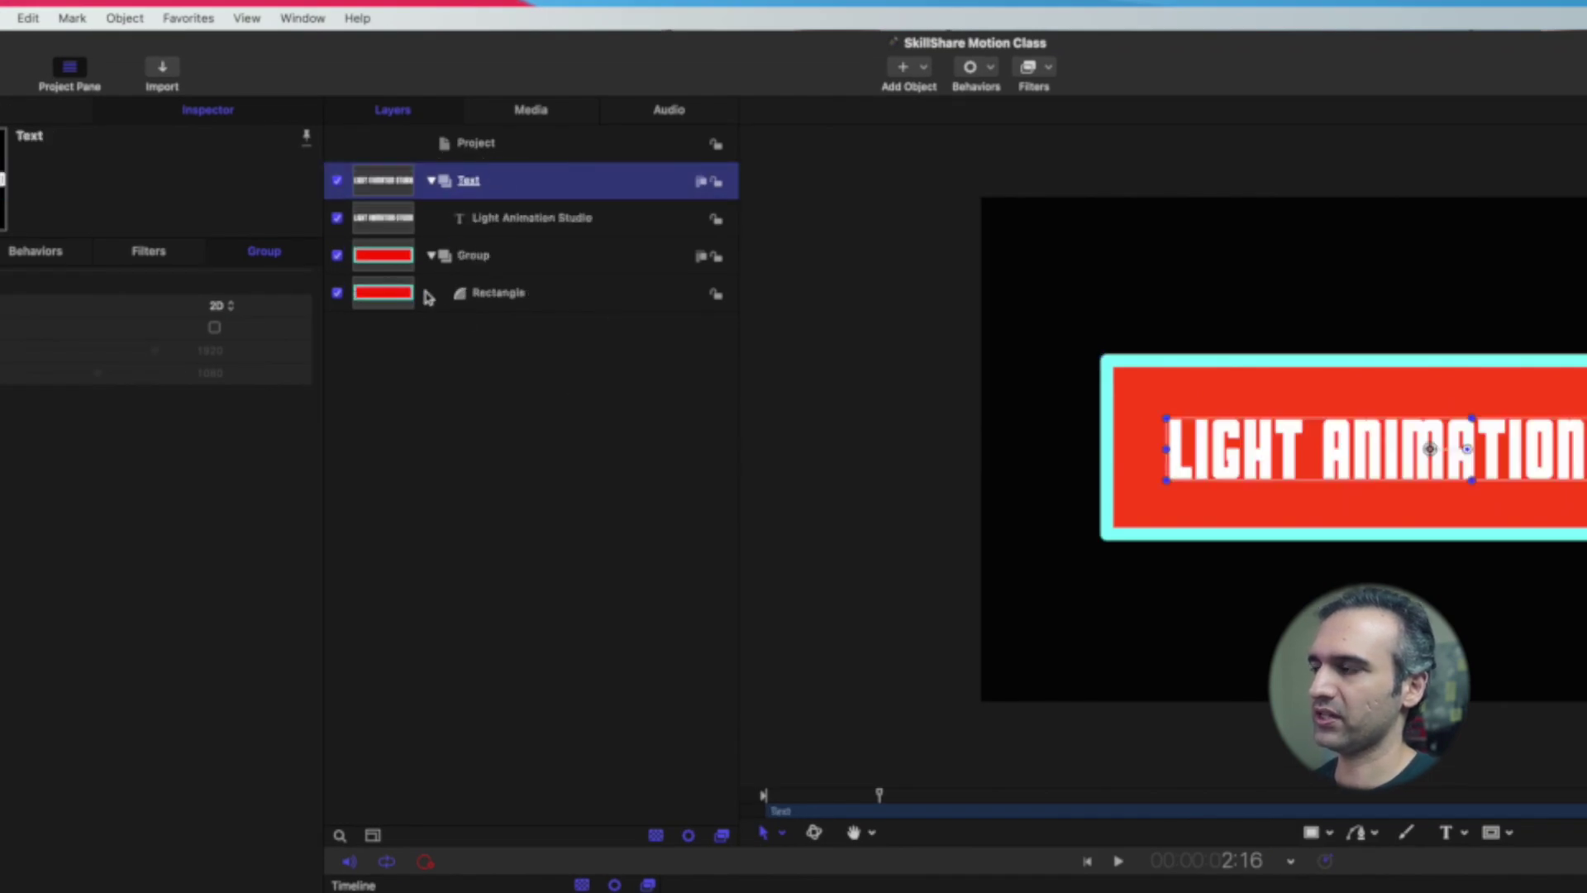
{"action": "left_click", "coordinate": [526, 263]}
{"action": "double_click", "coordinate": [526, 261]}
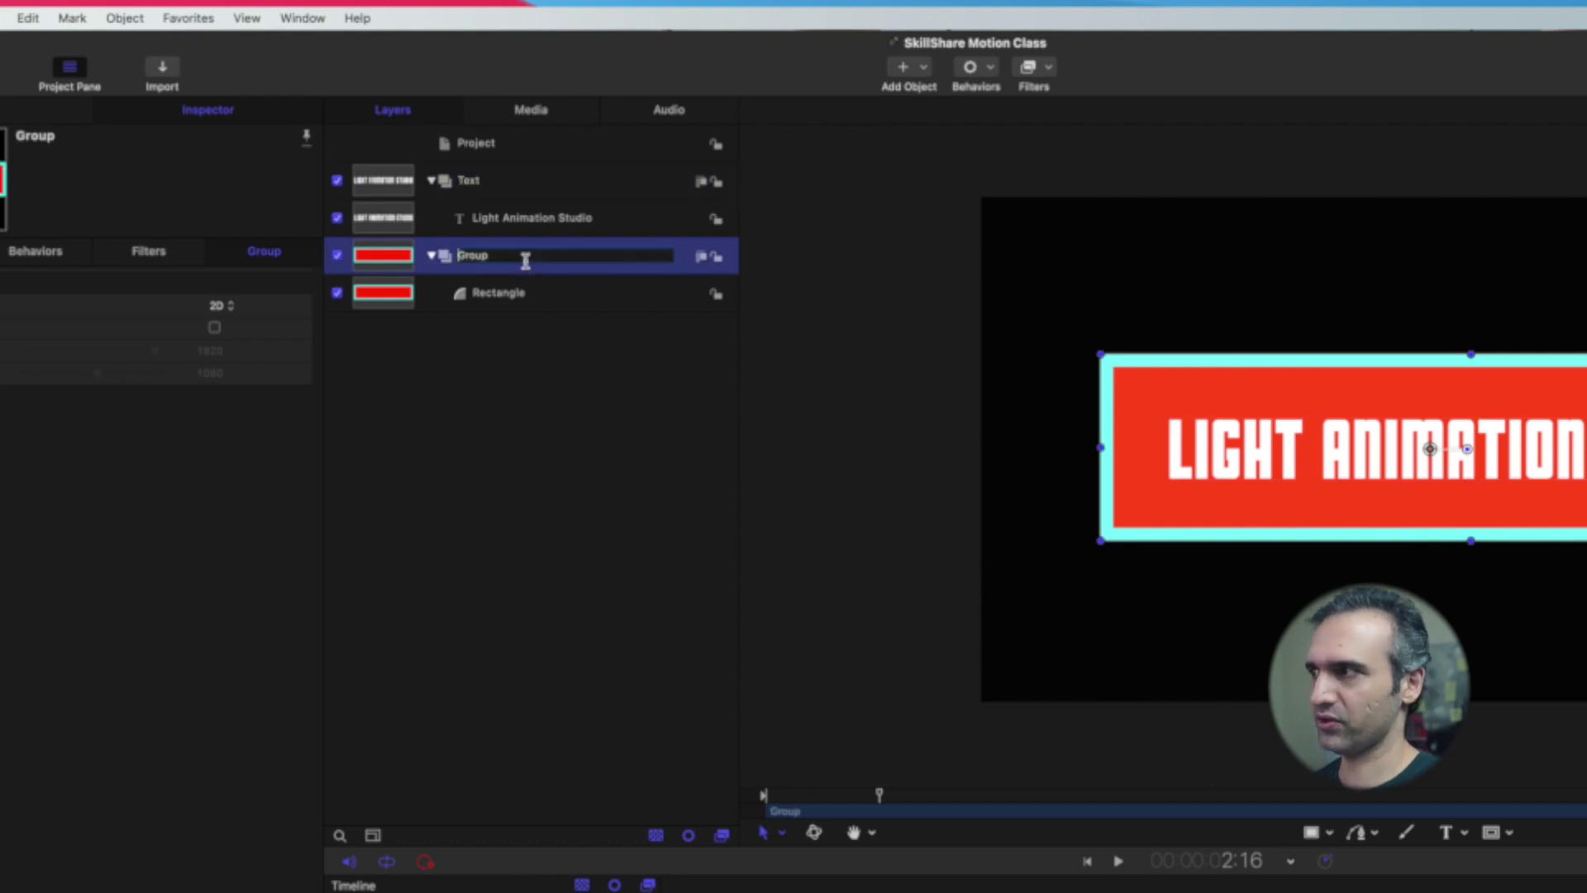
{"action": "type", "text": "Background"}
{"action": "key", "text": "Return"}
Rename the rectangle layer inside the Background group as "Background" and show its transform properties
{"action": "left_click", "coordinate": [553, 293]}
{"action": "left_click", "coordinate": [557, 296]}
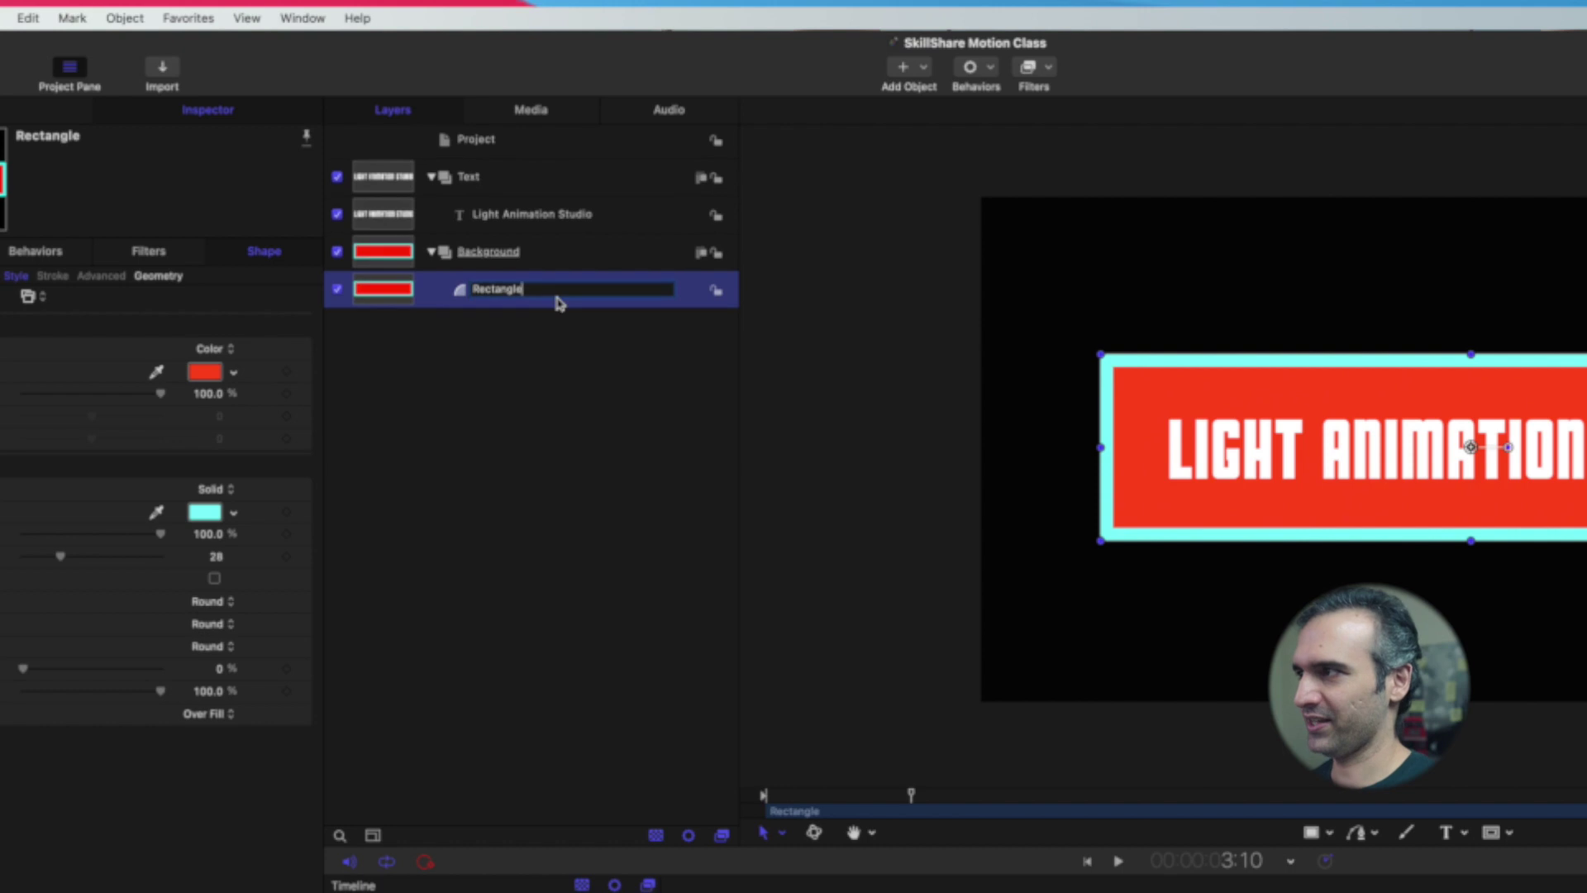
{"action": "type", "text": "Background"}
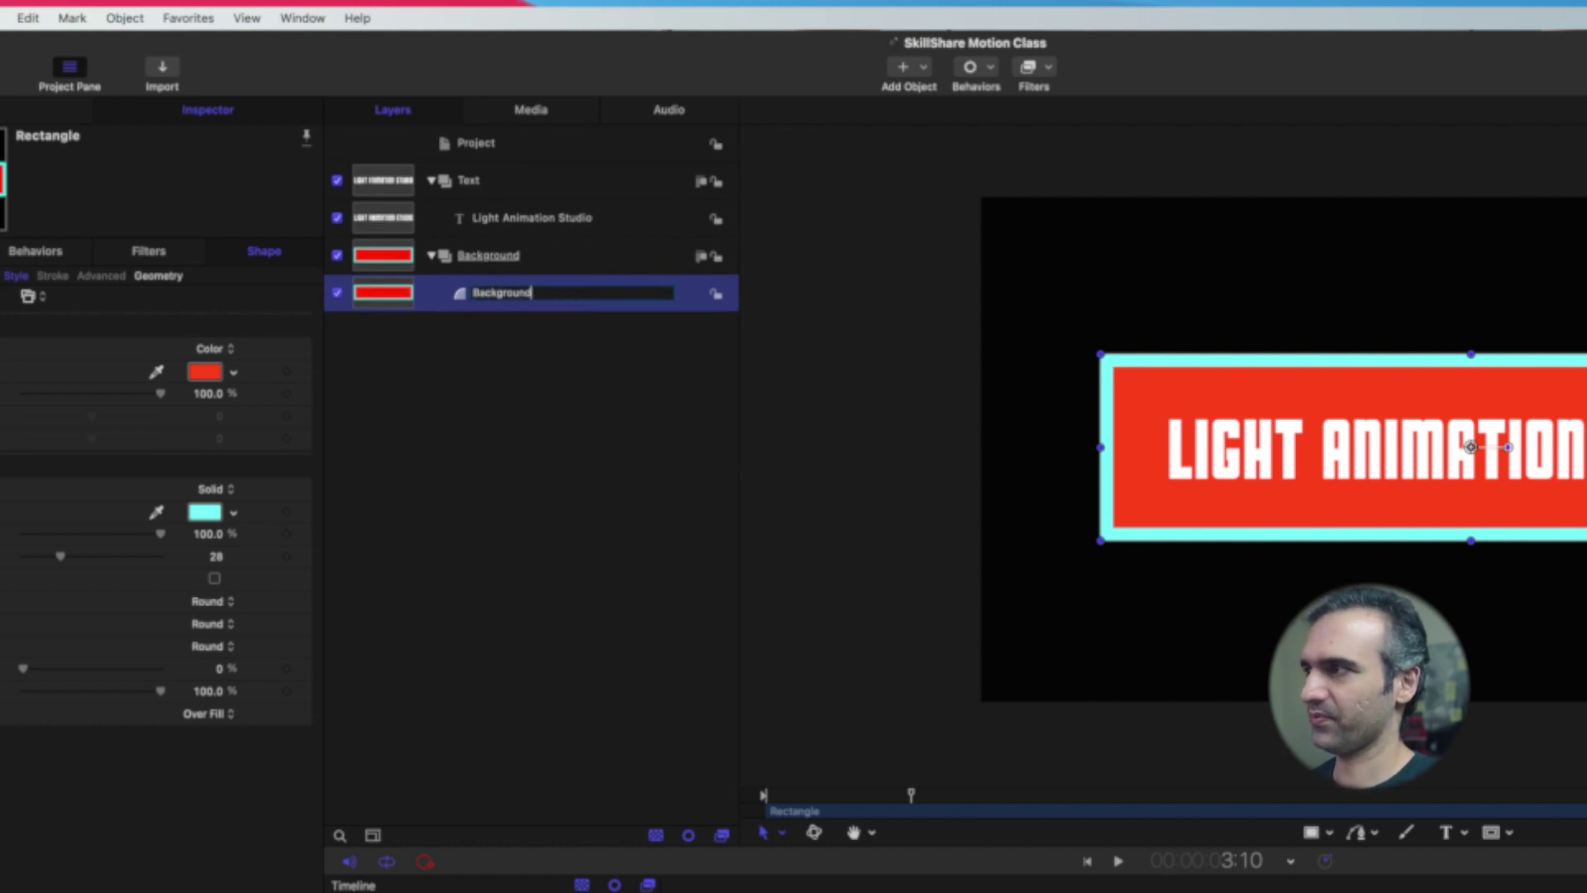
{"action": "key", "text": "Return"}
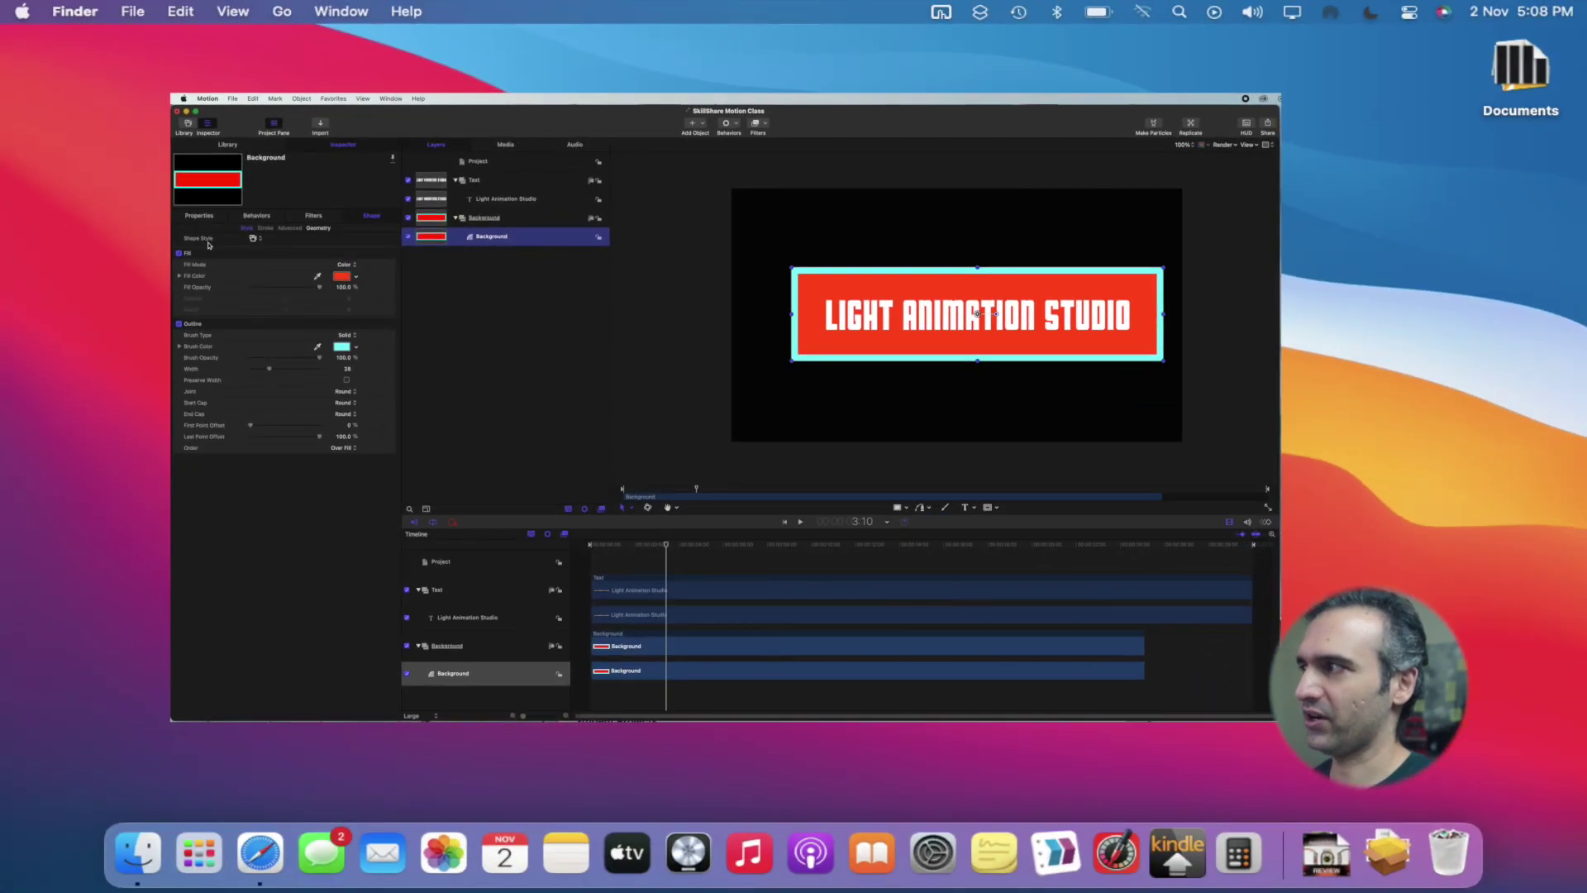
{"action": "left_click", "coordinate": [200, 216]}
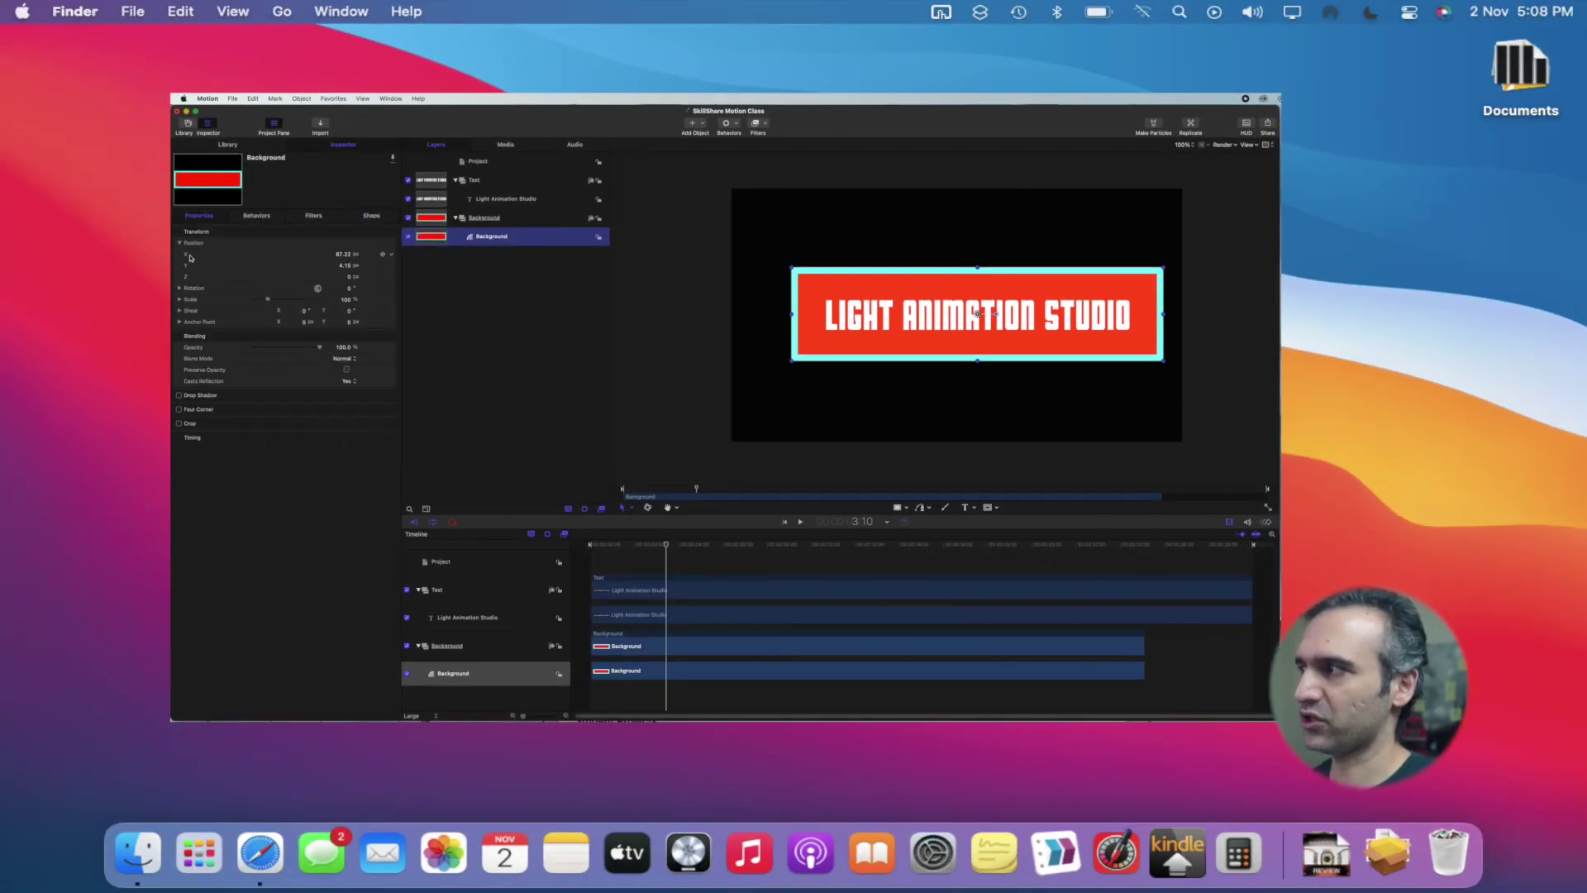
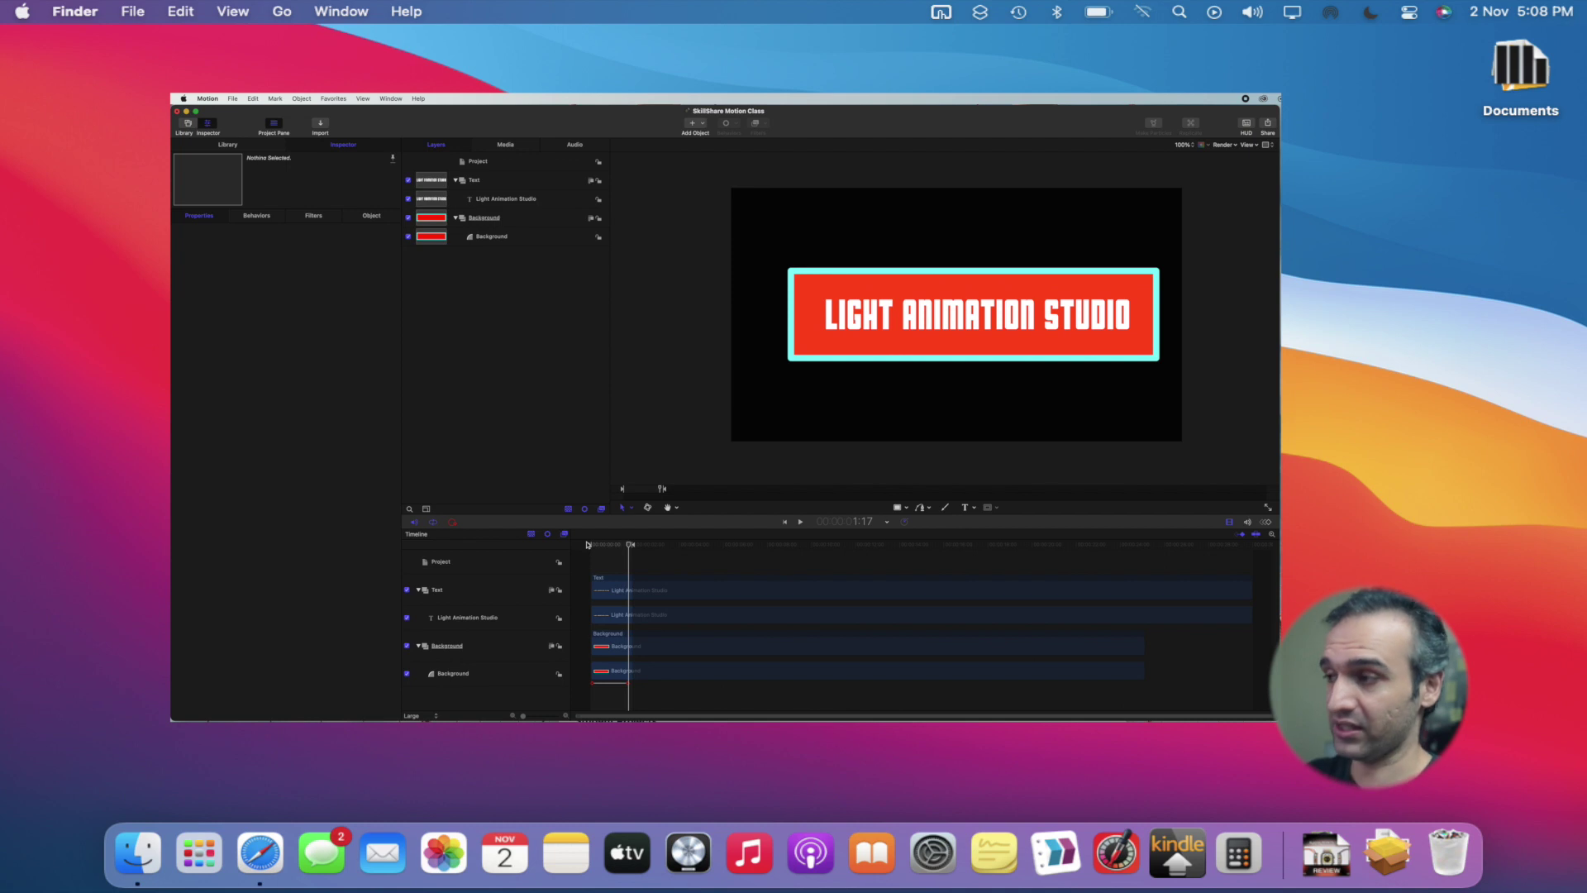
Export the project as a movie named "text animation" in the exports folder
{"action": "left_click", "coordinate": [1266, 126]}
{"action": "left_click", "coordinate": [1248, 146]}
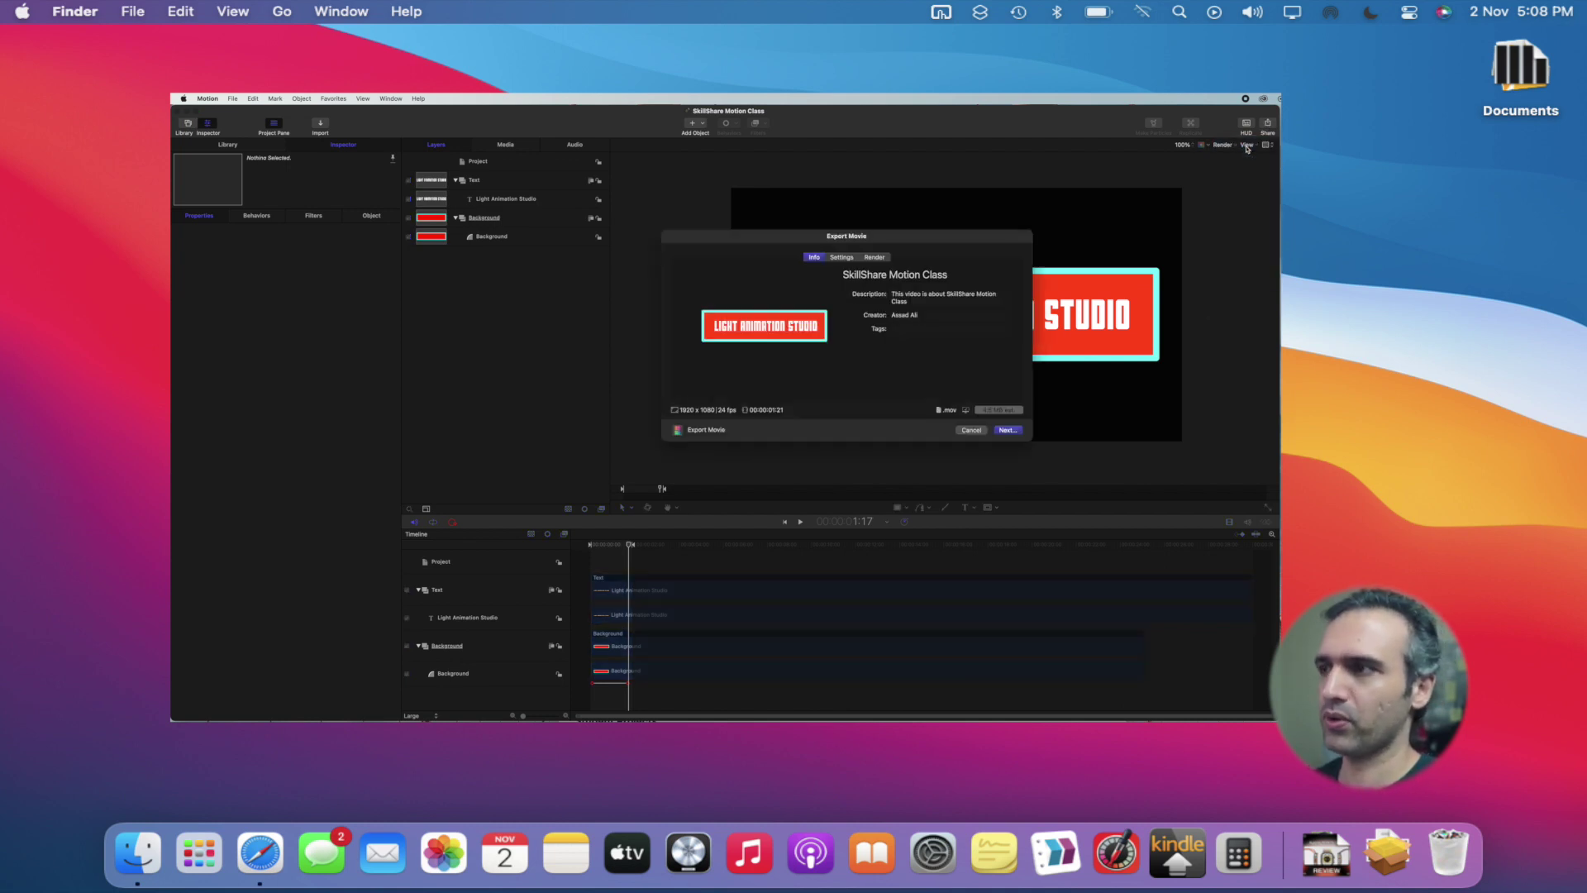
{"action": "left_click", "coordinate": [1008, 431]}
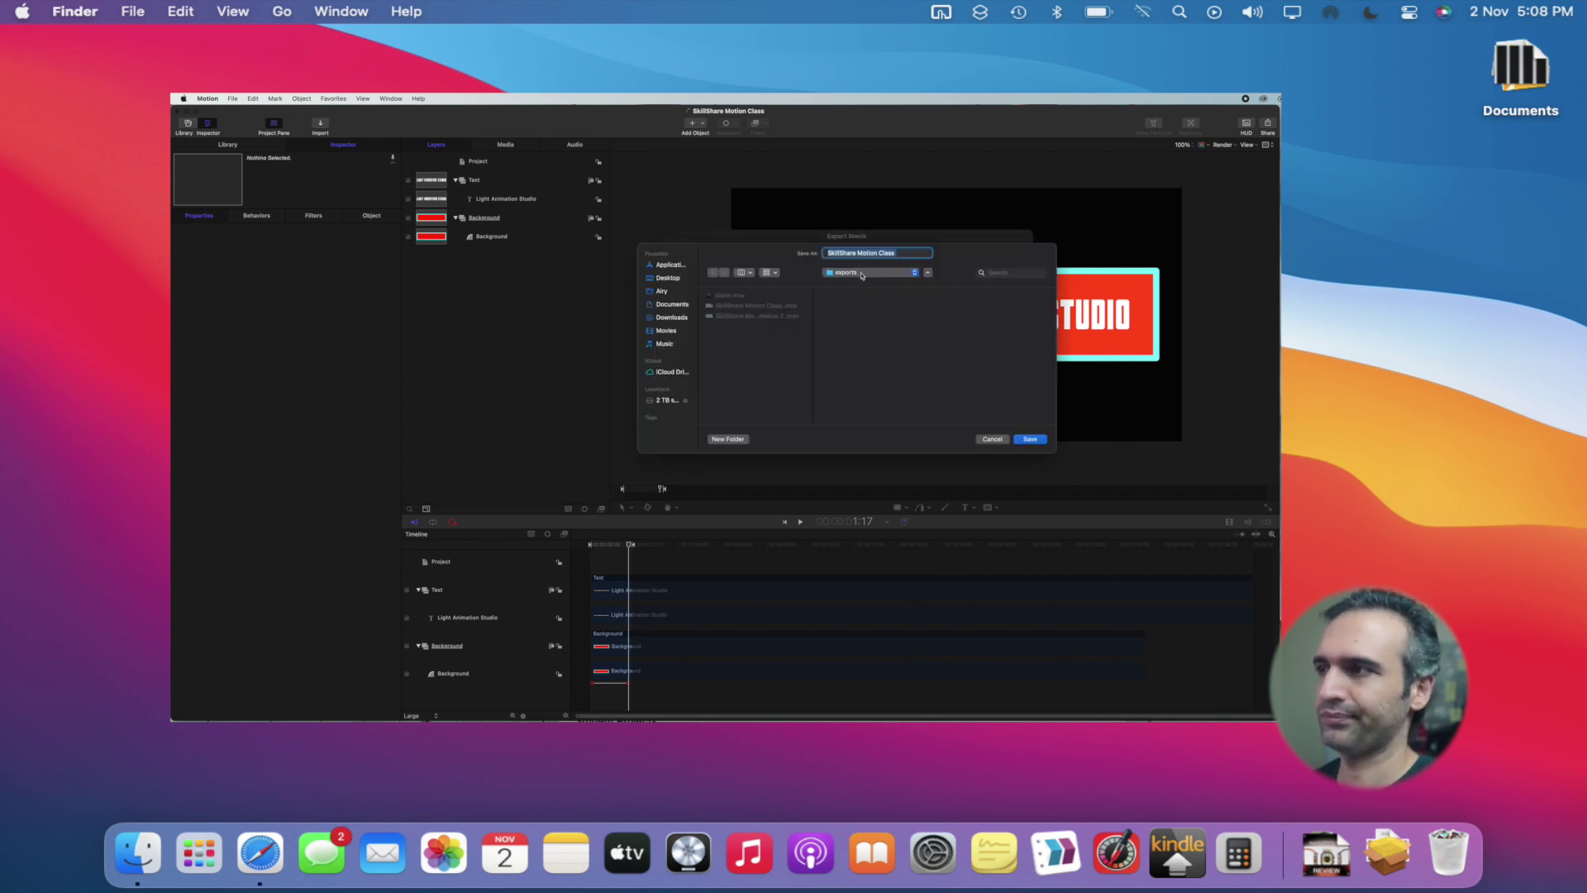
{"action": "type", "text": "f"}
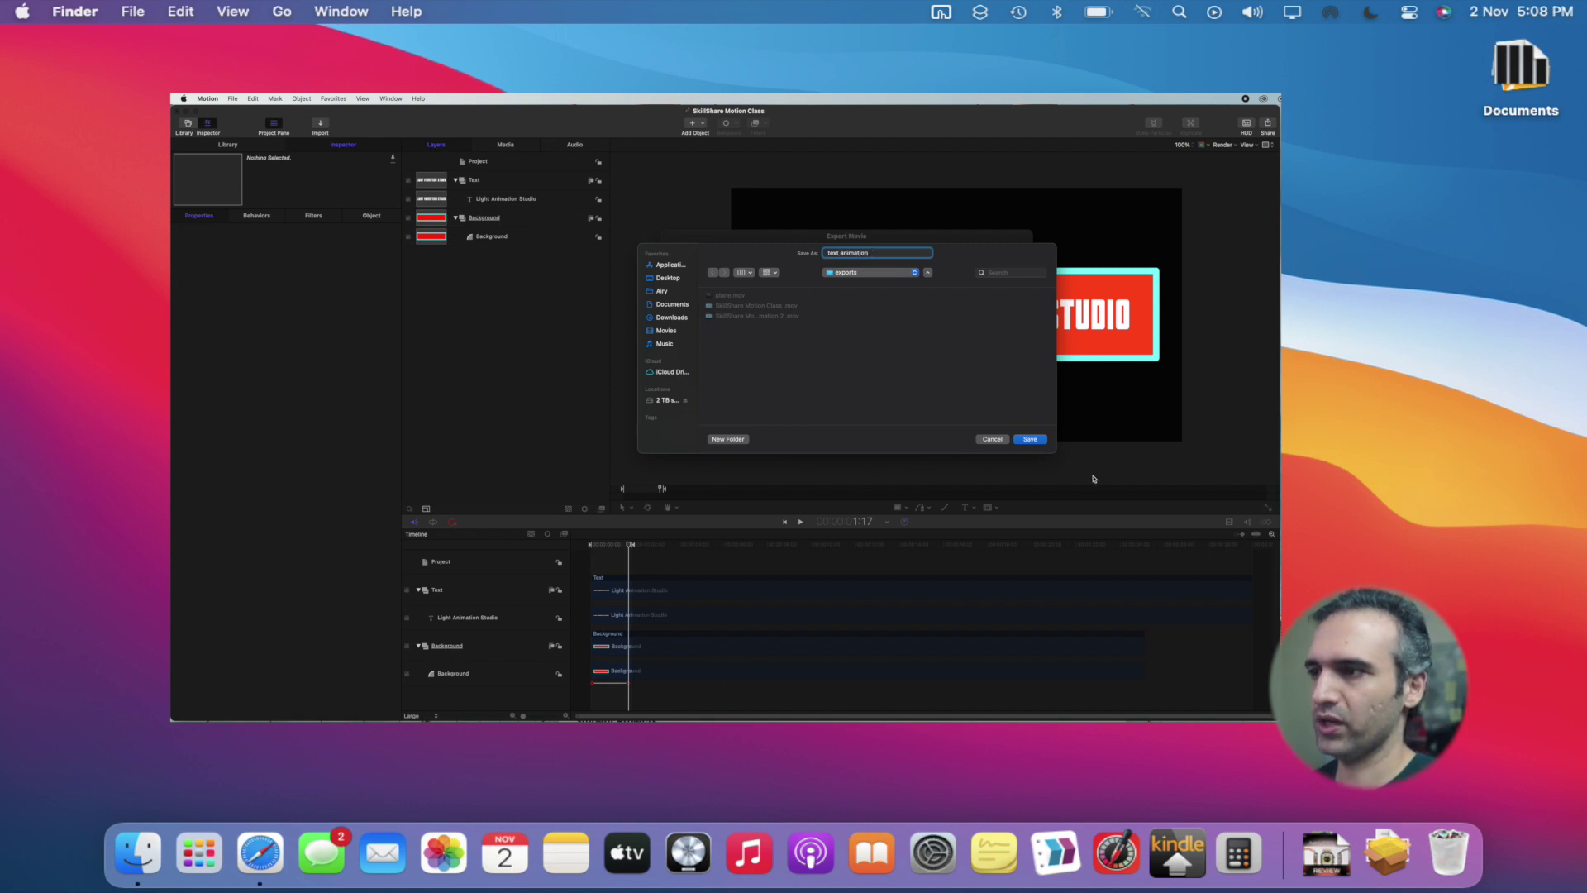
{"action": "left_click", "coordinate": [1033, 440]}
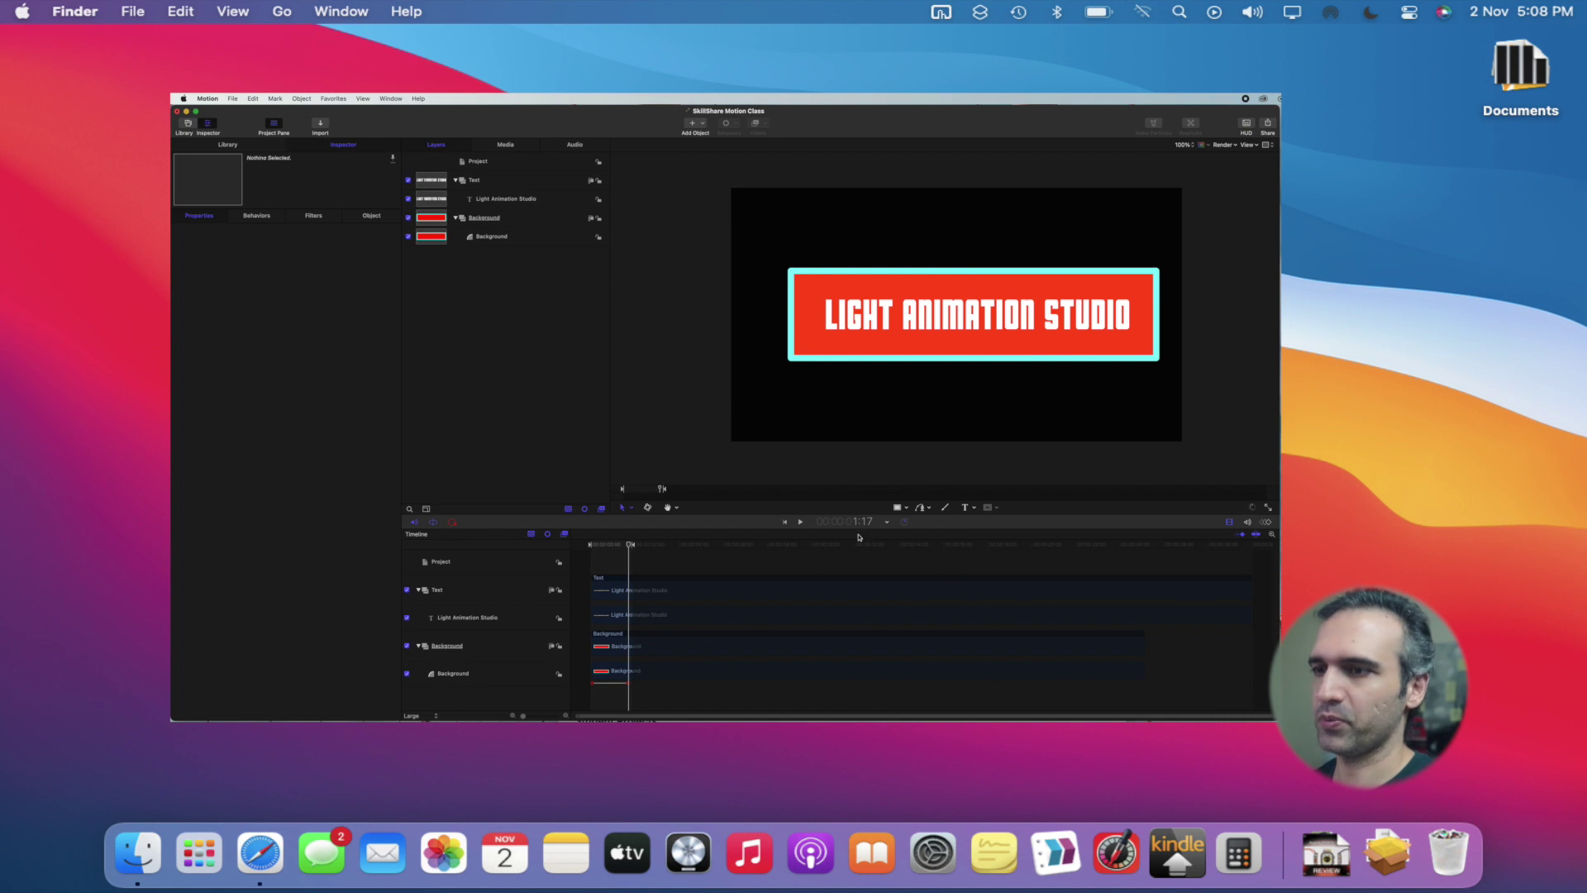
Play the exported movie in QuickTime Player and close its window
{"action": "left_click", "coordinate": [1252, 507]}
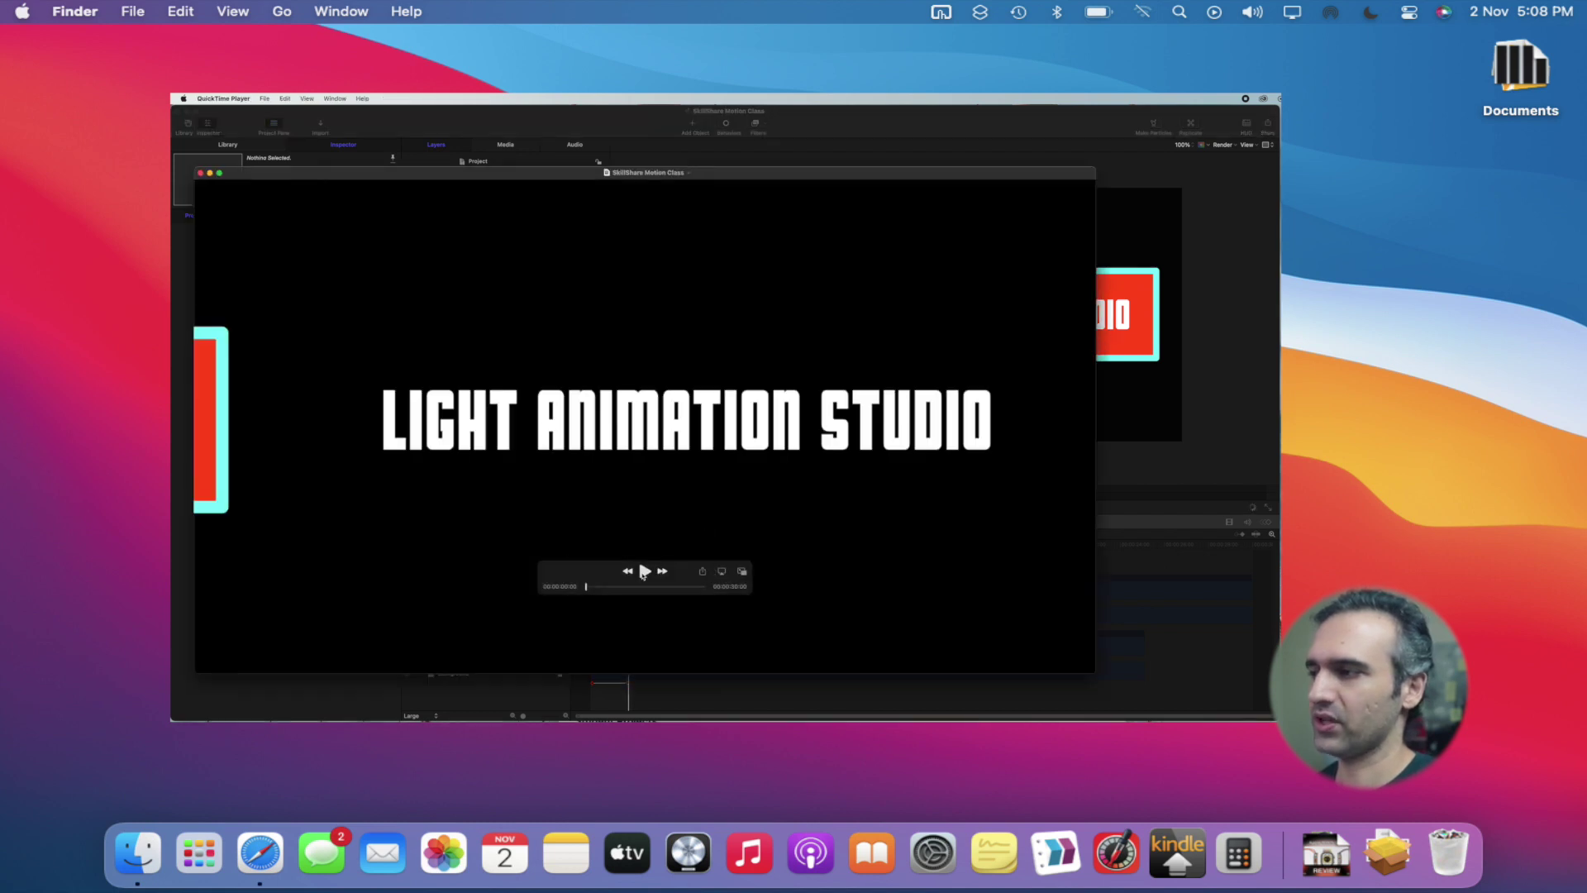
{"action": "left_click", "coordinate": [644, 572]}
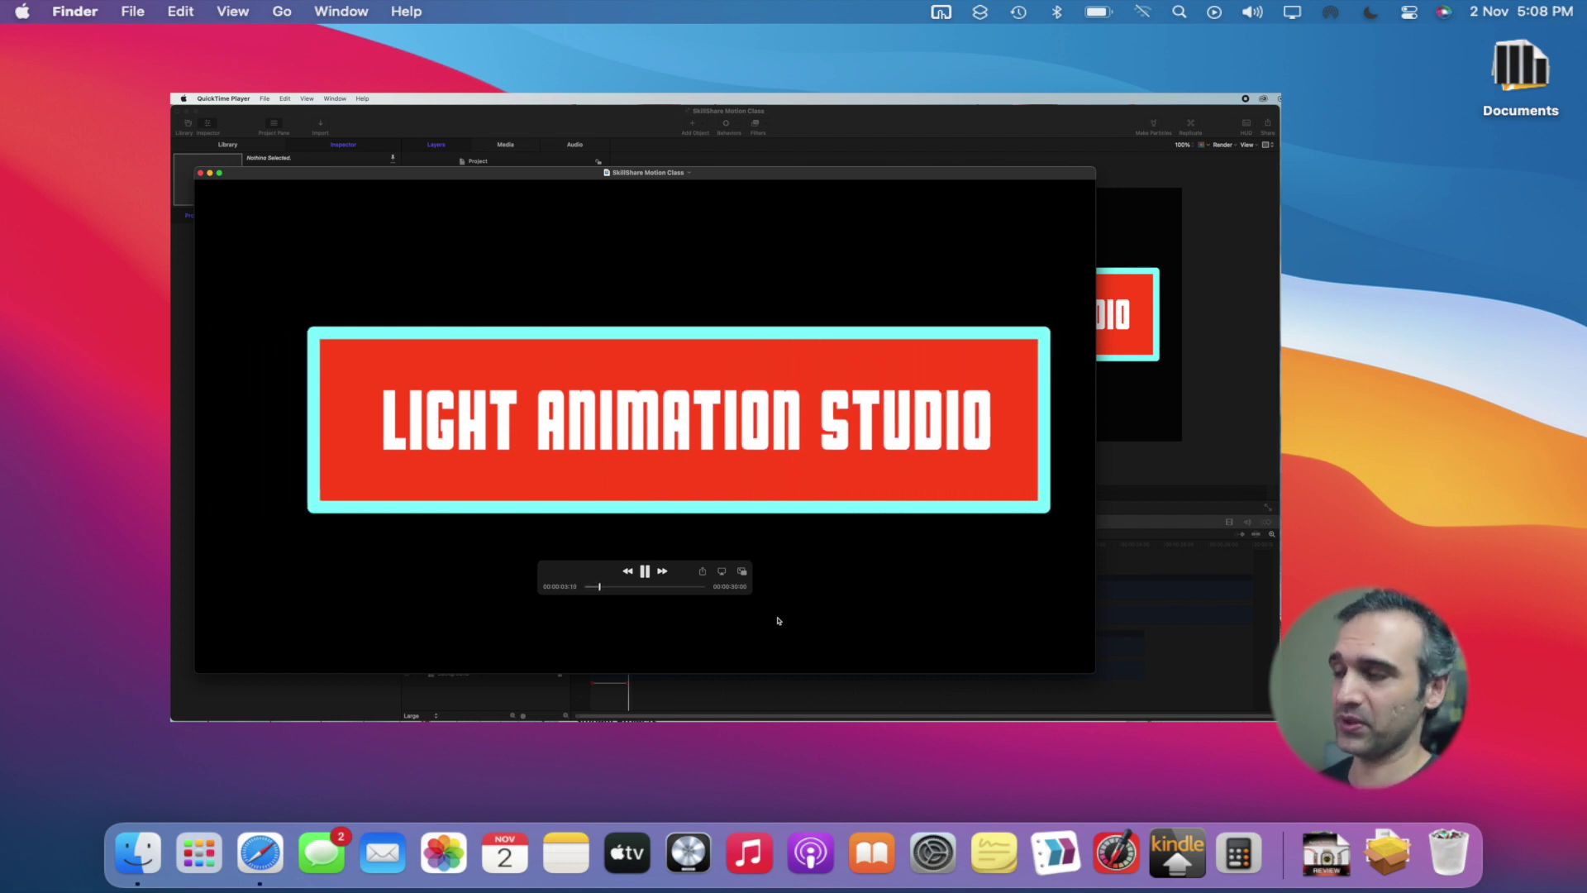
{"action": "left_click", "coordinate": [200, 173]}
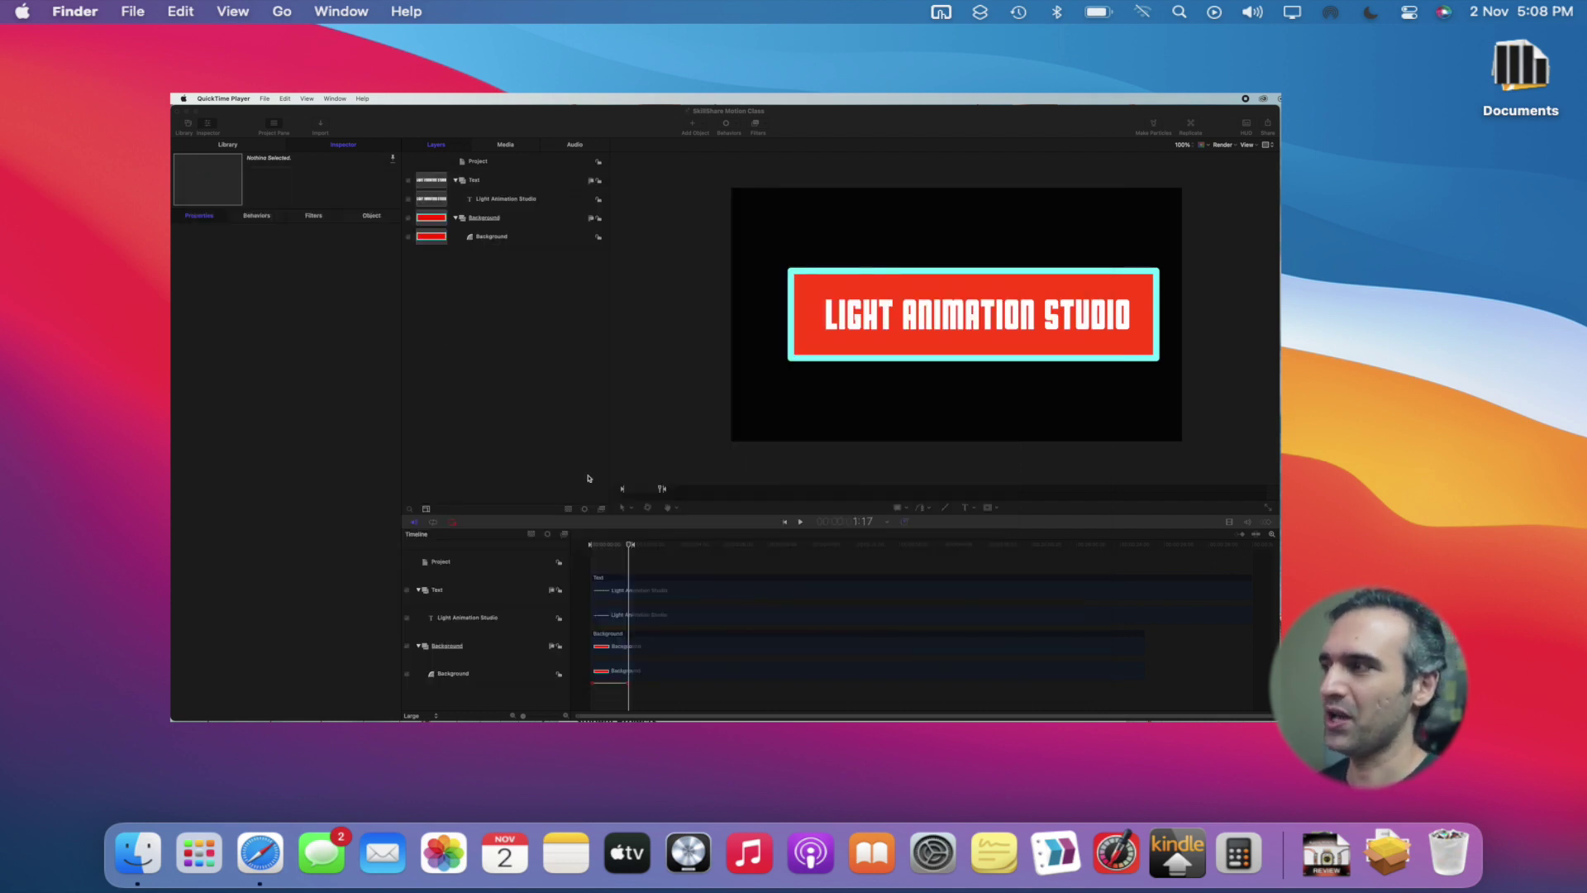
Return to Motion and extend the play range's out point to the end of the project timeline
{"action": "left_click", "coordinate": [635, 551]}
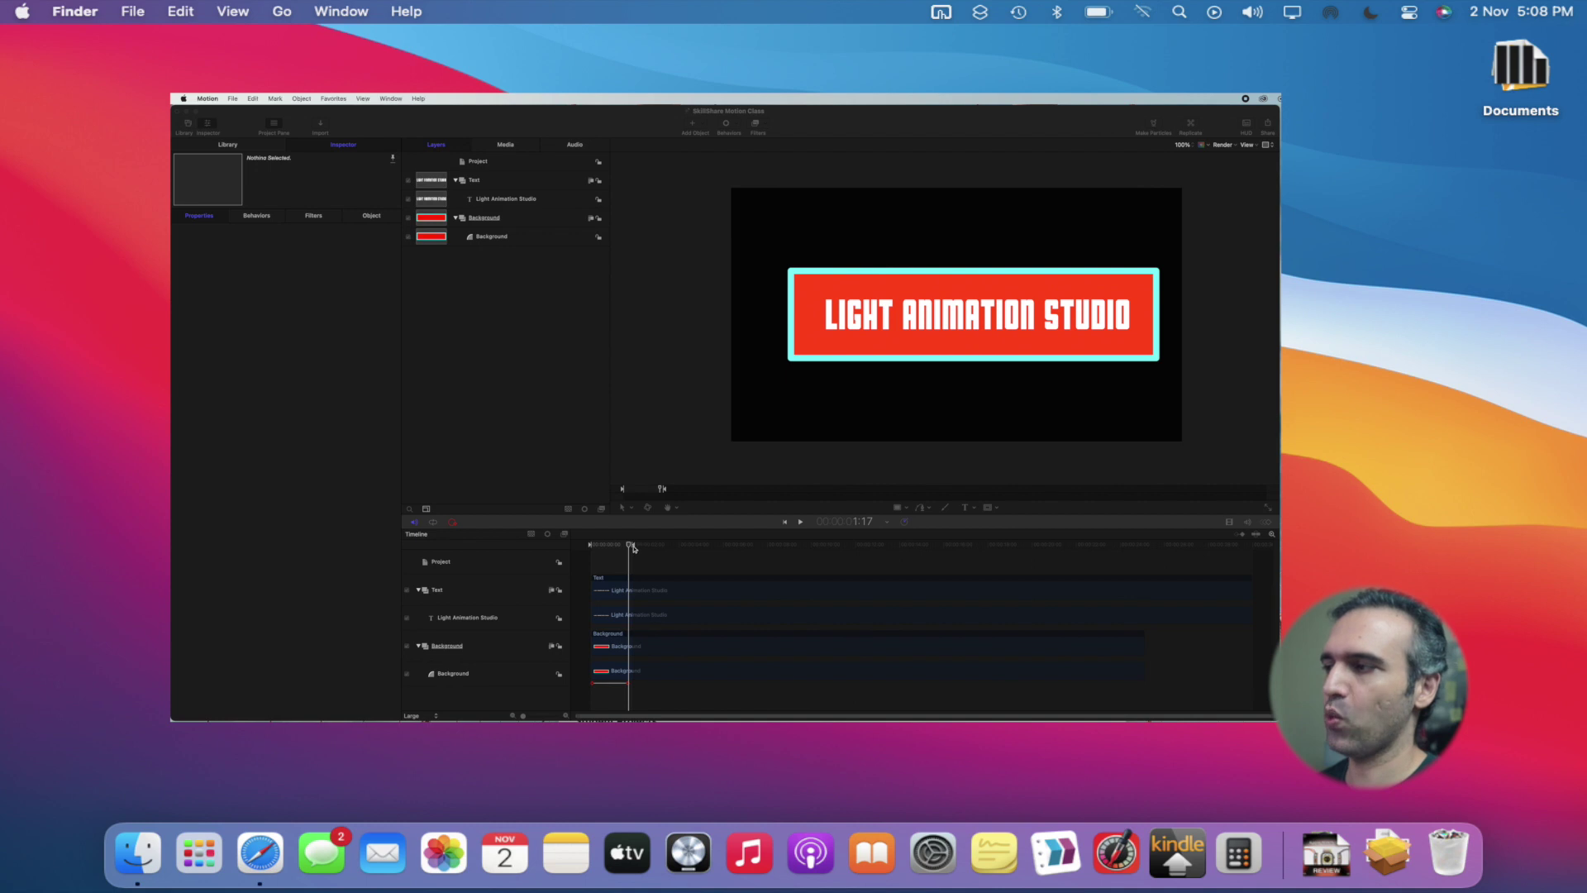
{"action": "left_click_drag", "start_coordinate": [634, 548], "coordinate": [1252, 567]}
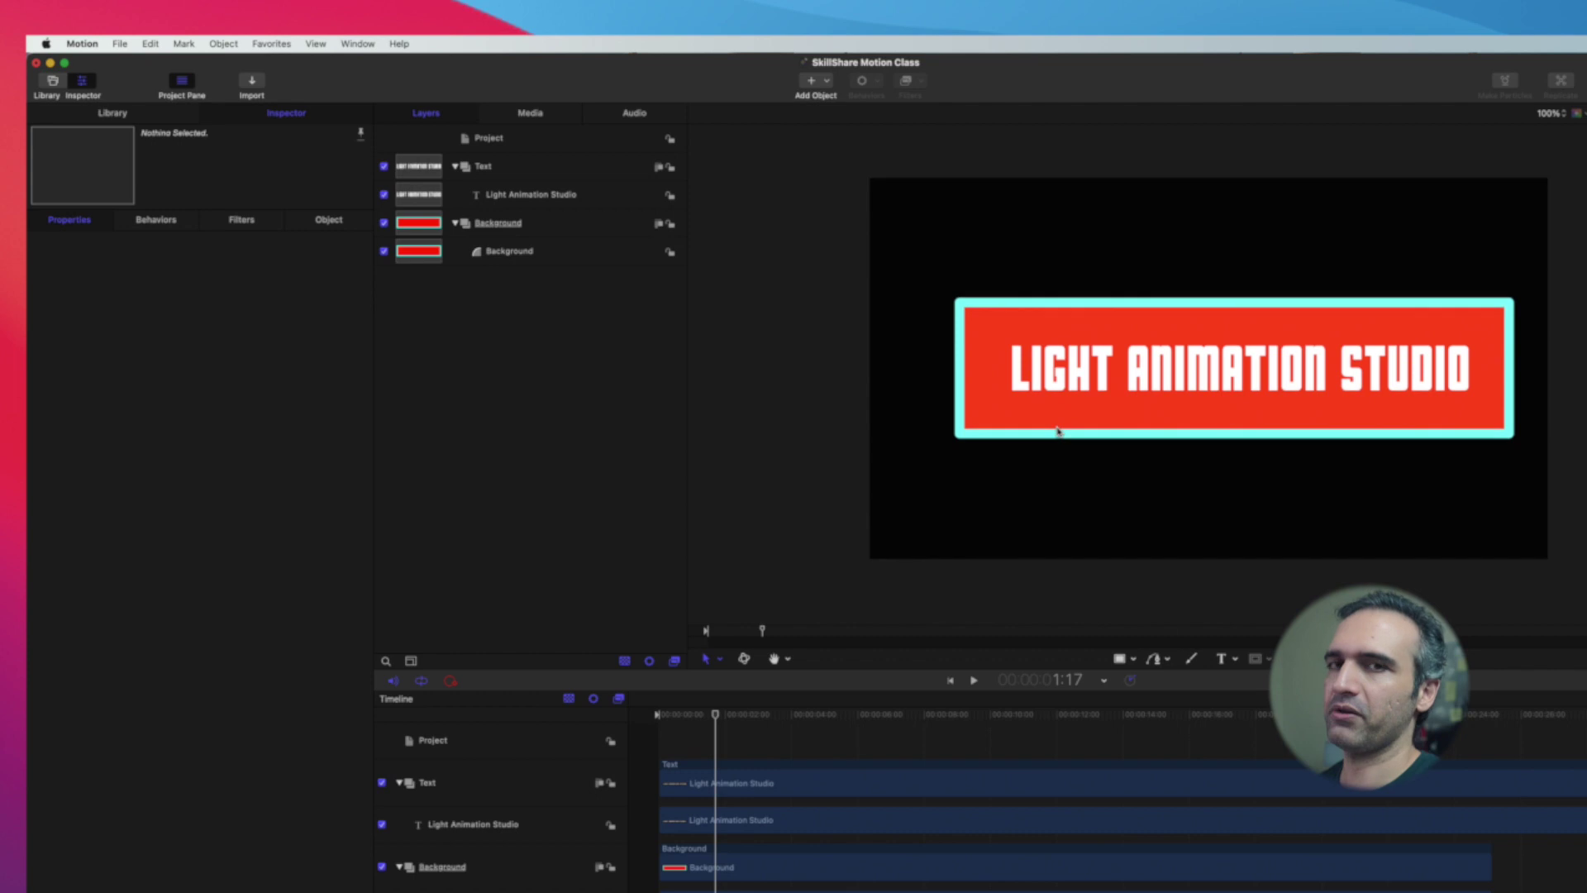
Turn off the outline of the Background rectangle
{"action": "left_click", "coordinate": [552, 254]}
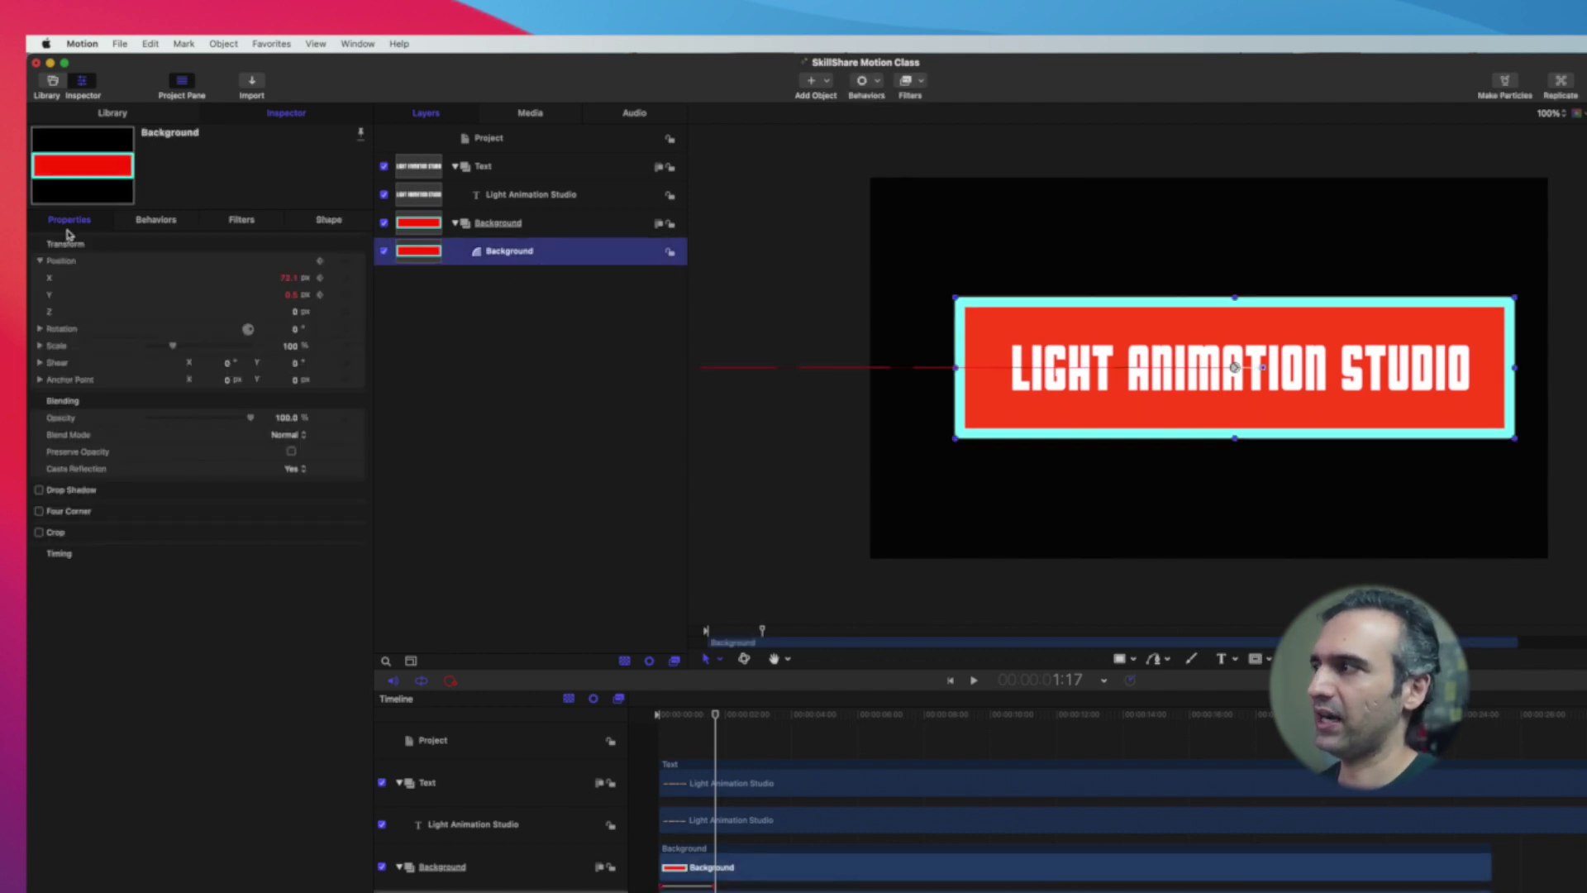
{"action": "left_click", "coordinate": [330, 222]}
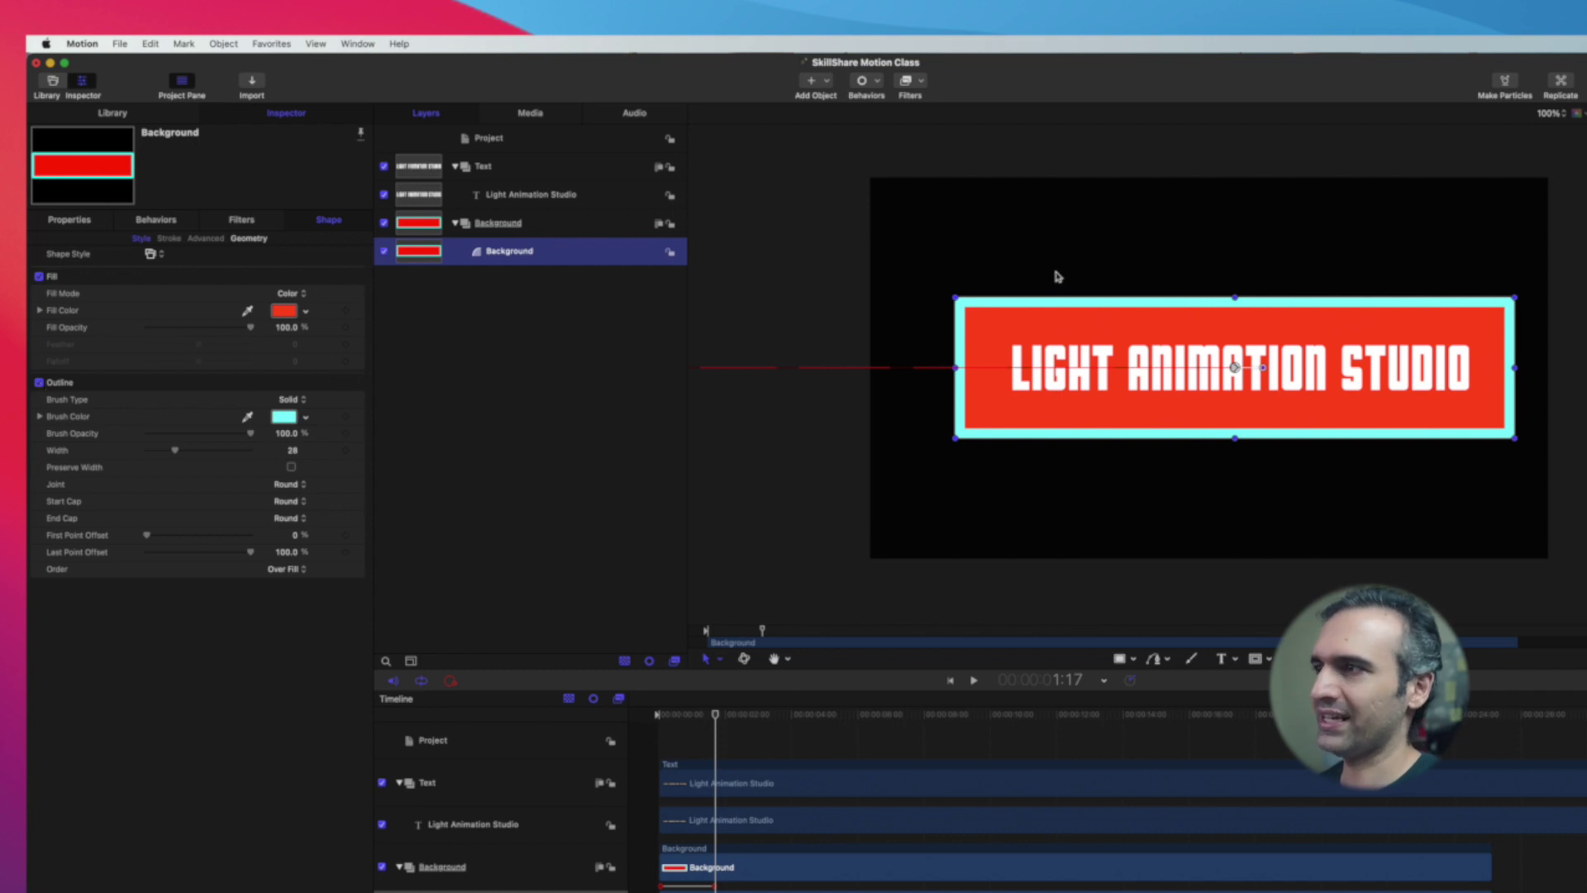
{"action": "left_click", "coordinate": [39, 384]}
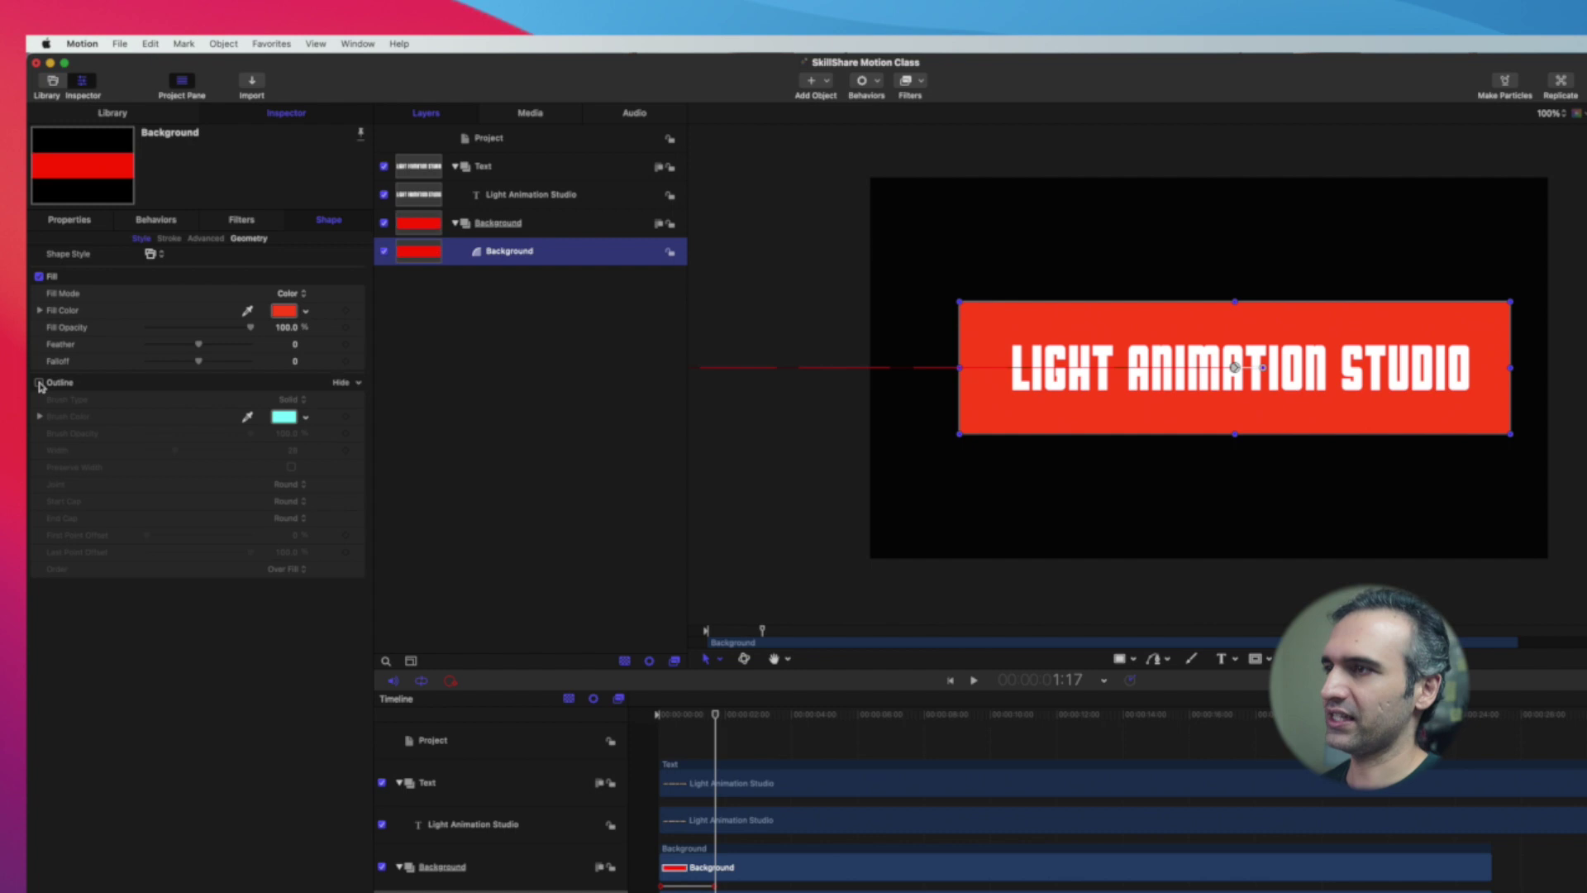
Change the Background rectangle's fill color to a very light, slightly greenish off-white using the color wheel
{"action": "left_click", "coordinate": [282, 311]}
{"action": "left_click", "coordinate": [338, 783]}
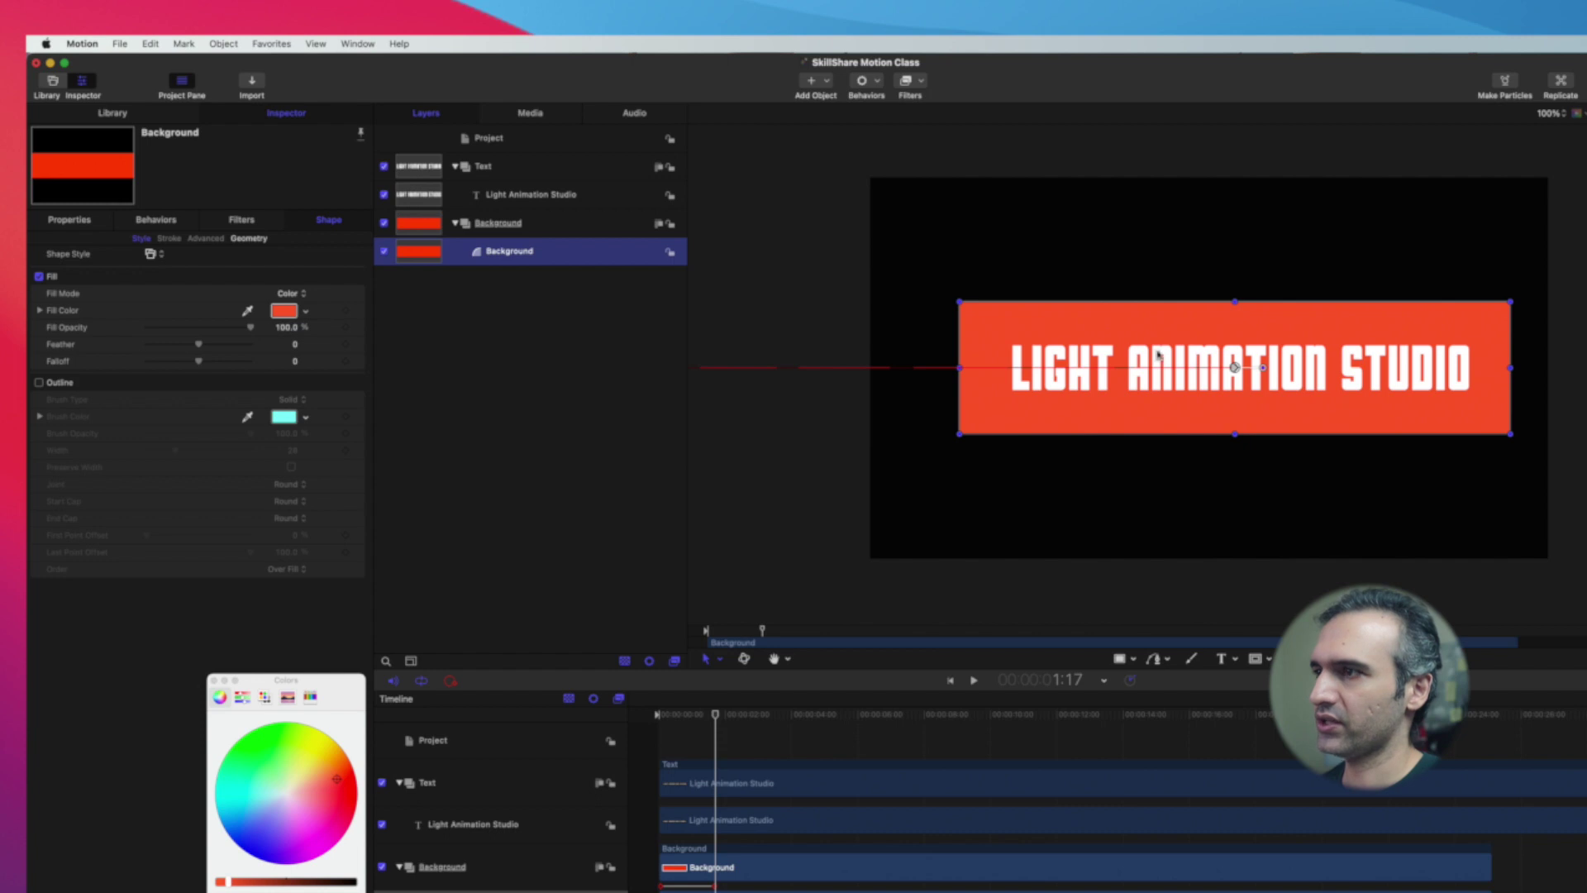
{"action": "left_click_drag", "start_coordinate": [338, 782], "coordinate": [284, 795]}
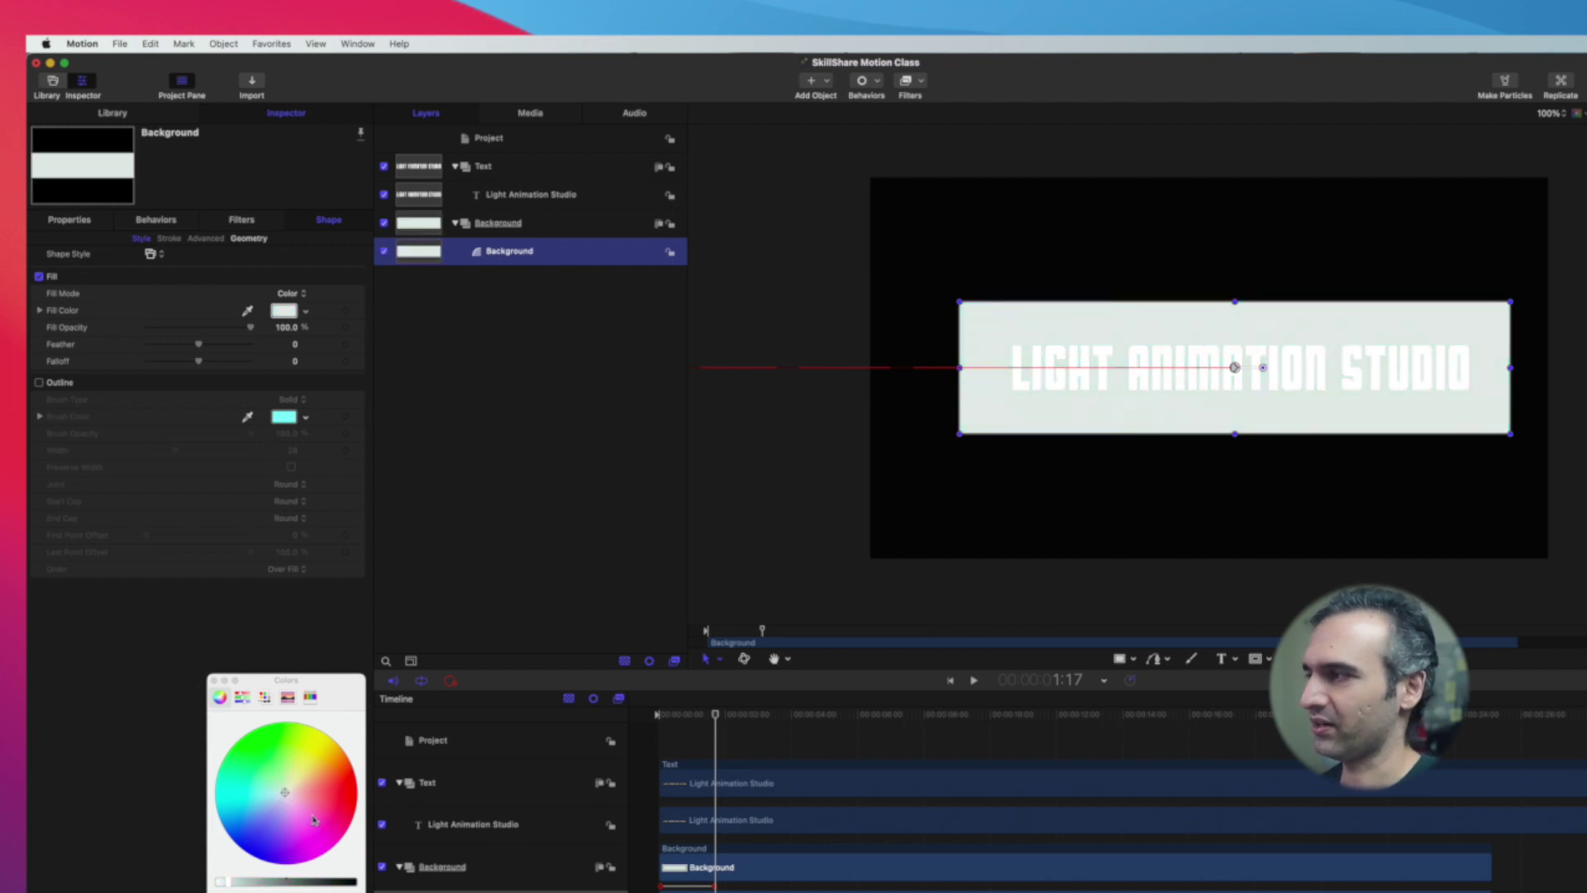
{"action": "left_click", "coordinate": [213, 681]}
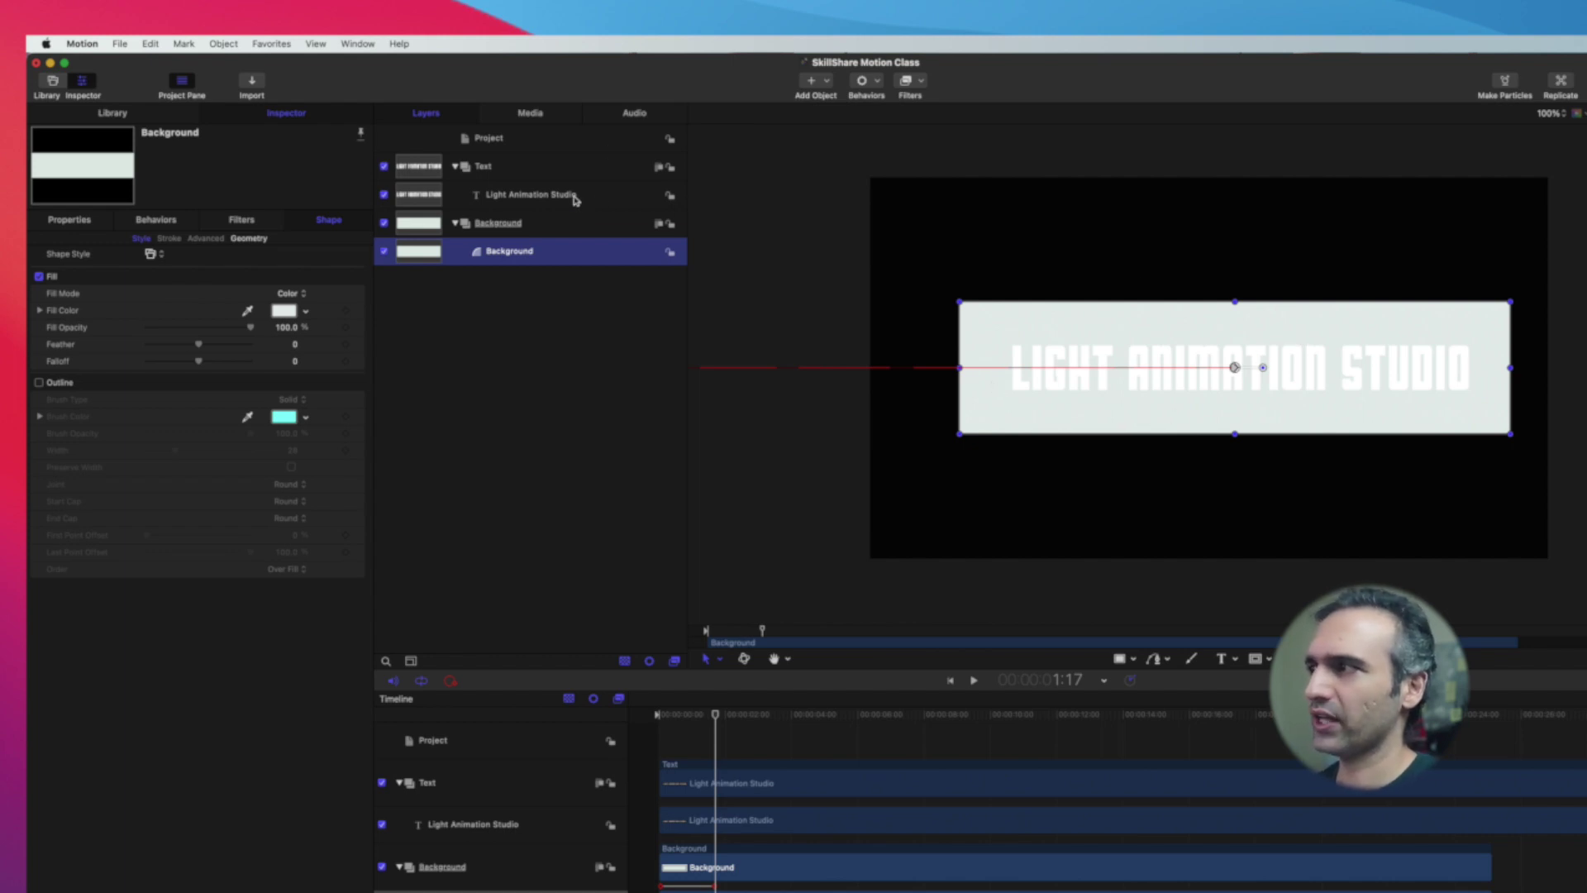
Change the face color of the "Light Animation Studio" text to black using the color wheel's brightness slider
{"action": "left_click", "coordinate": [529, 195]}
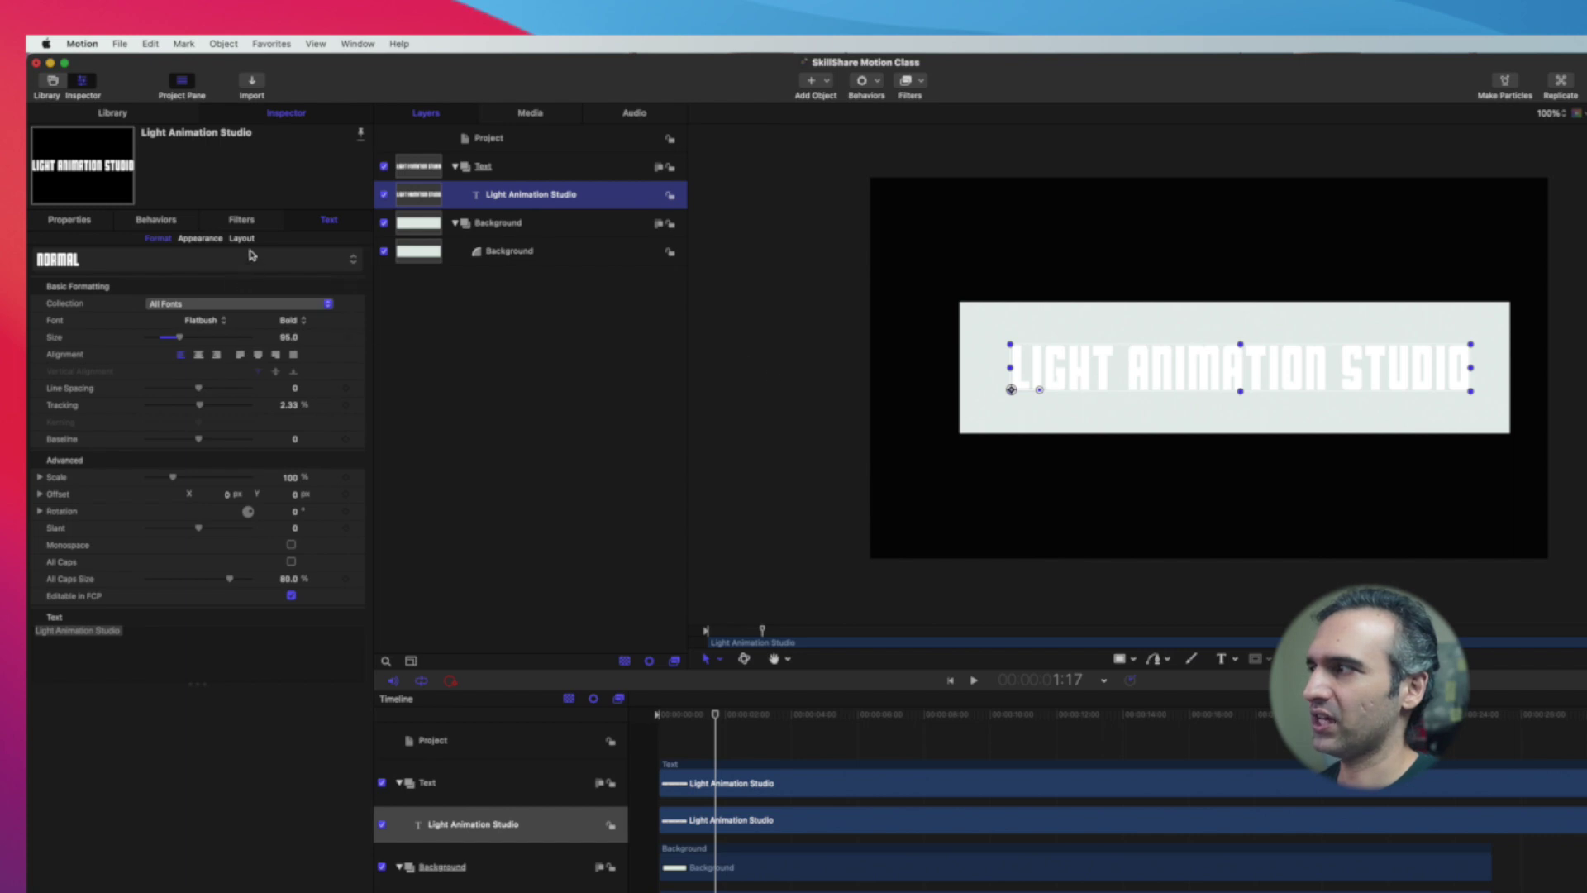
{"action": "left_click", "coordinate": [51, 221]}
{"action": "left_click", "coordinate": [330, 219]}
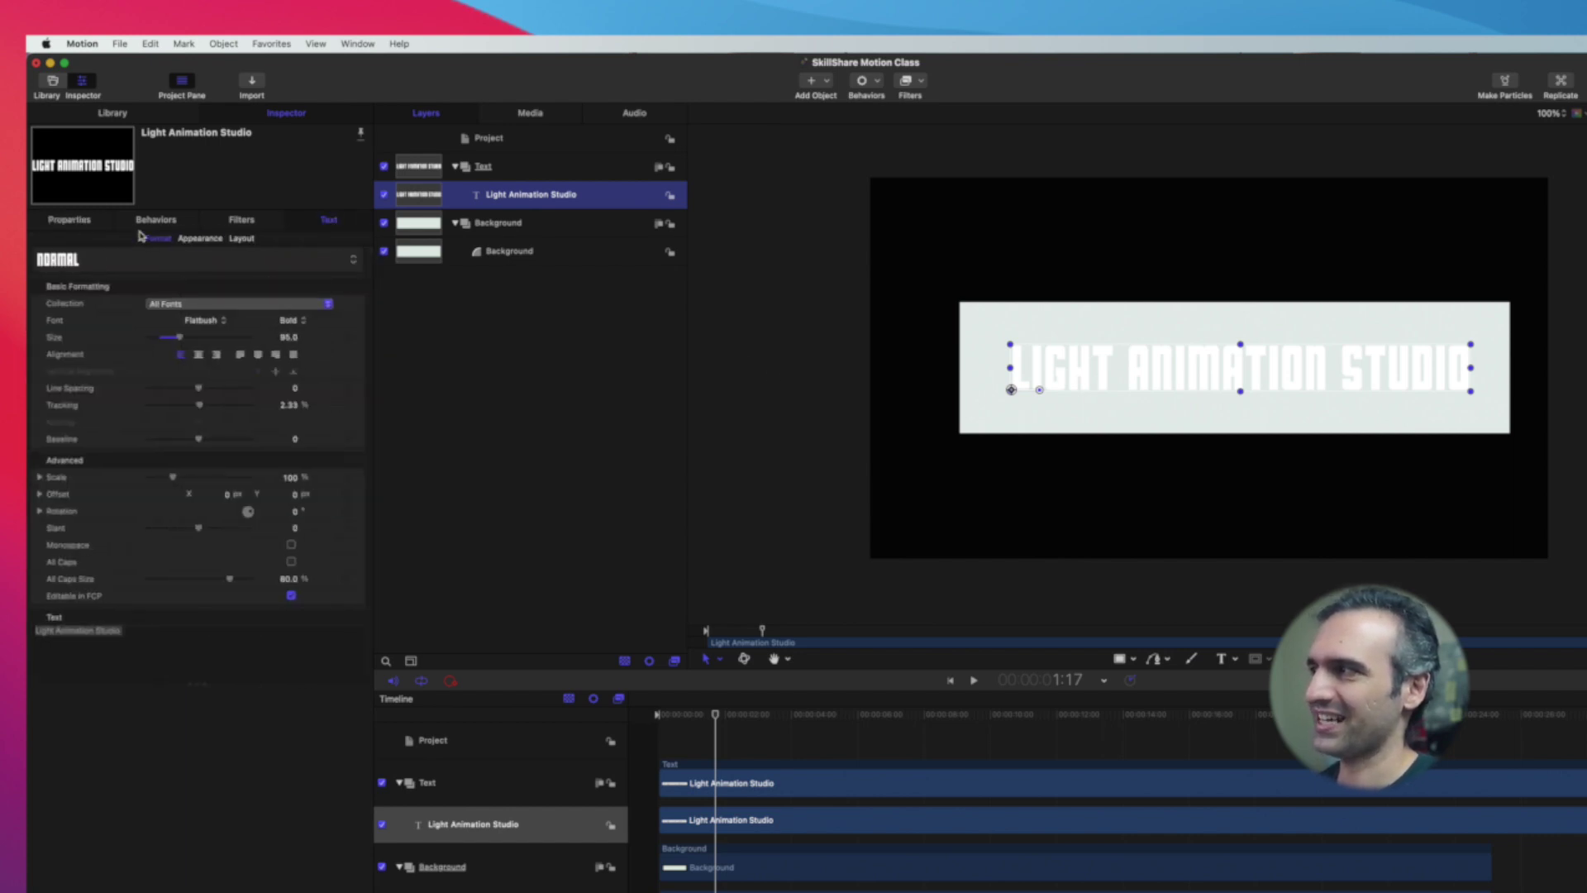
{"action": "left_click", "coordinate": [199, 239]}
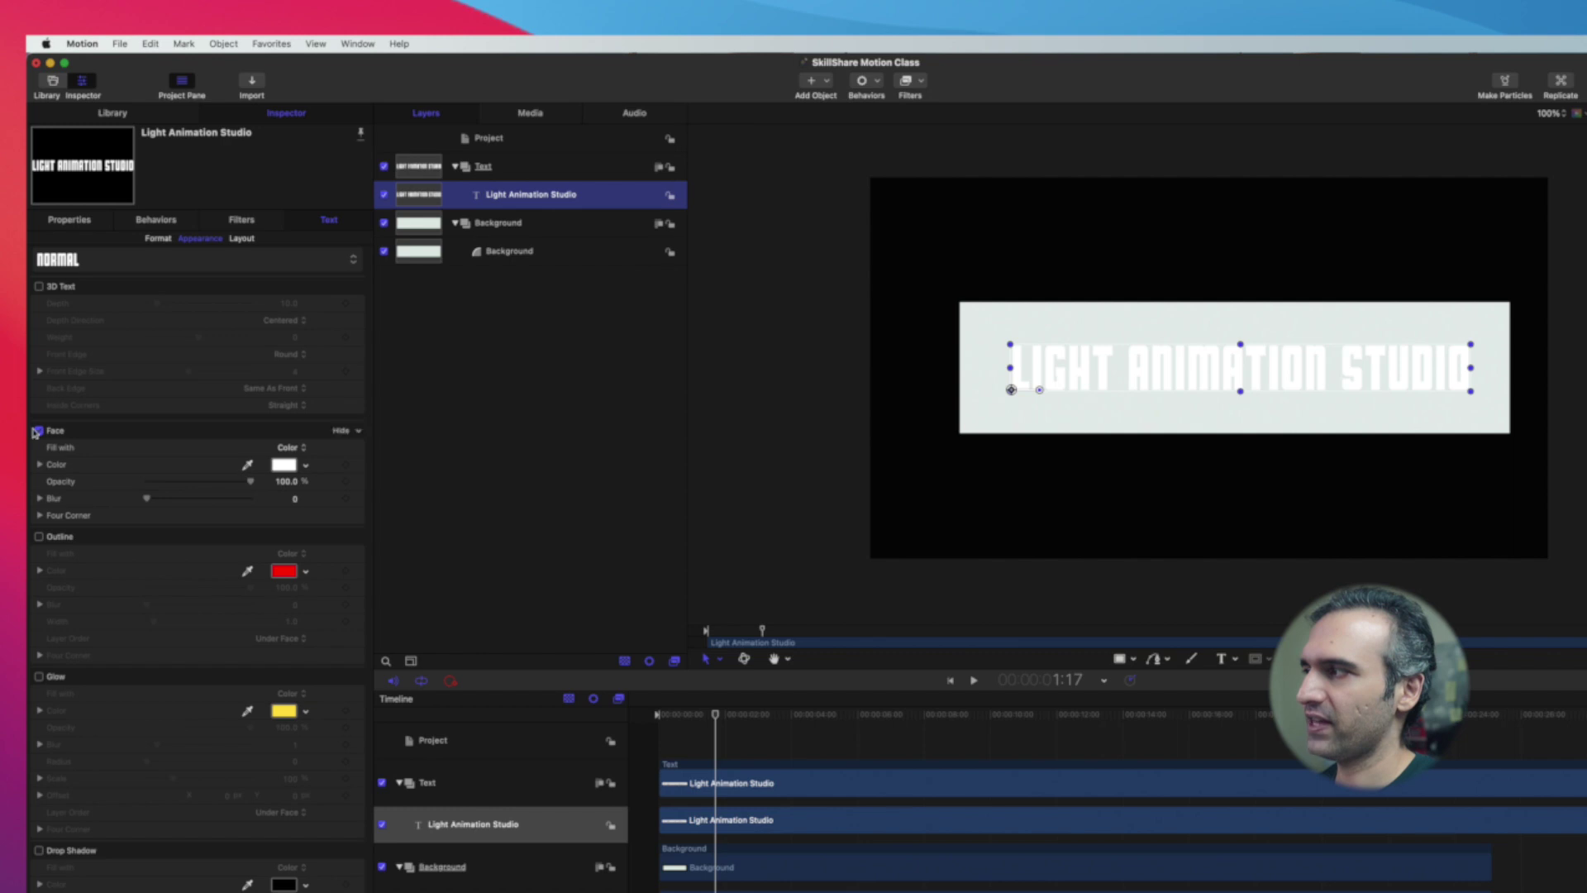
{"action": "left_click", "coordinate": [283, 465]}
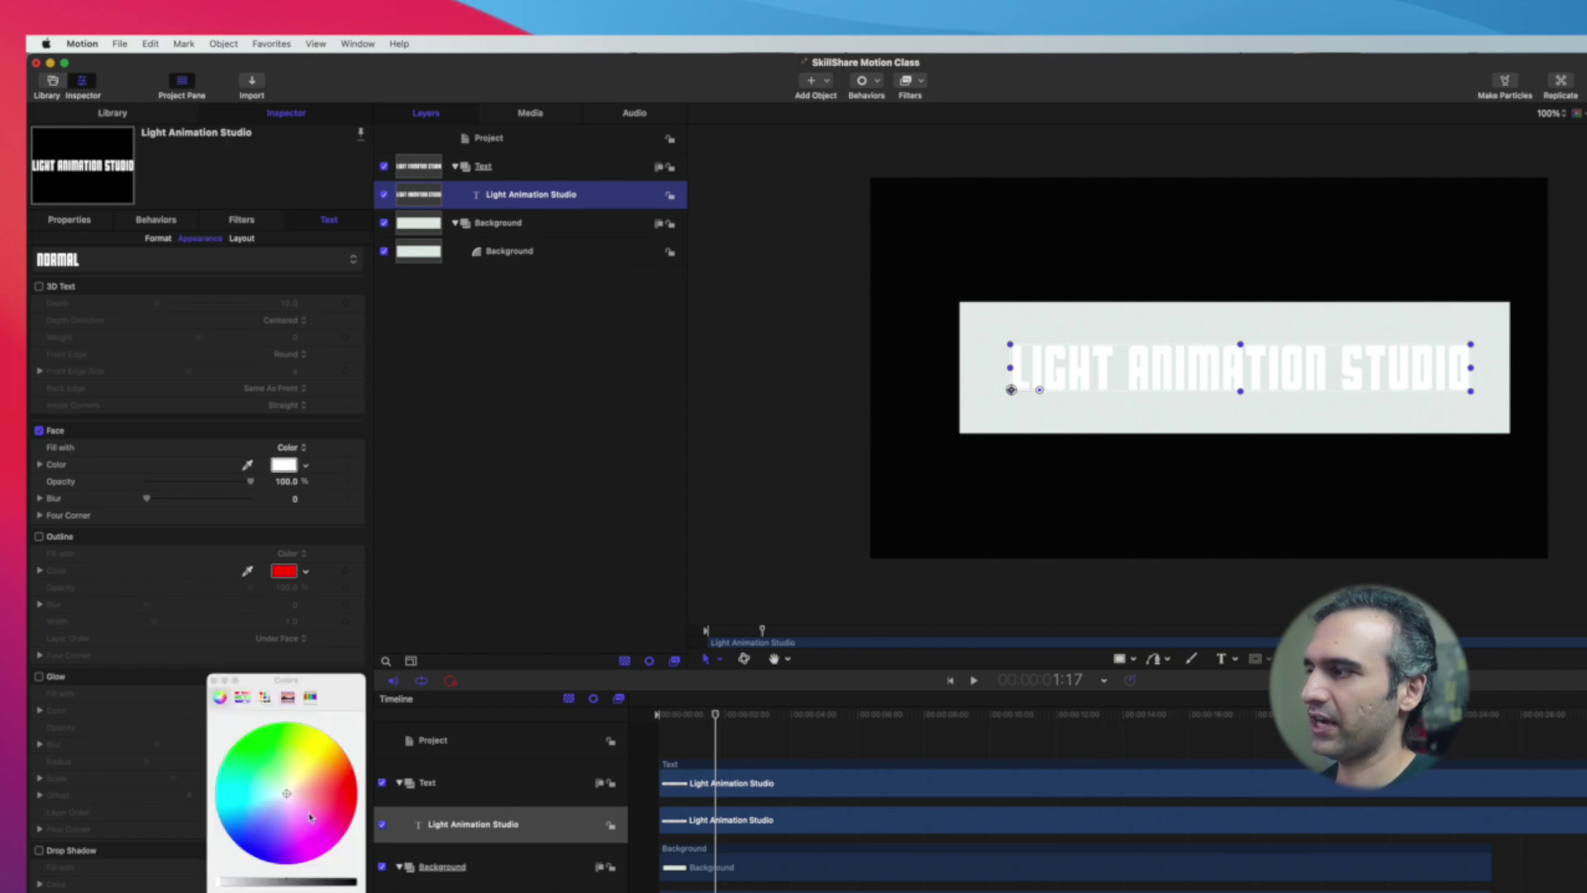
{"action": "mouse_move", "coordinate": [286, 794]}
{"action": "left_mouse_down"}
{"action": "mouse_move", "coordinate": [264, 756]}
{"action": "mouse_move", "coordinate": [293, 747]}
{"action": "mouse_move", "coordinate": [304, 795]}
{"action": "left_mouse_up"}
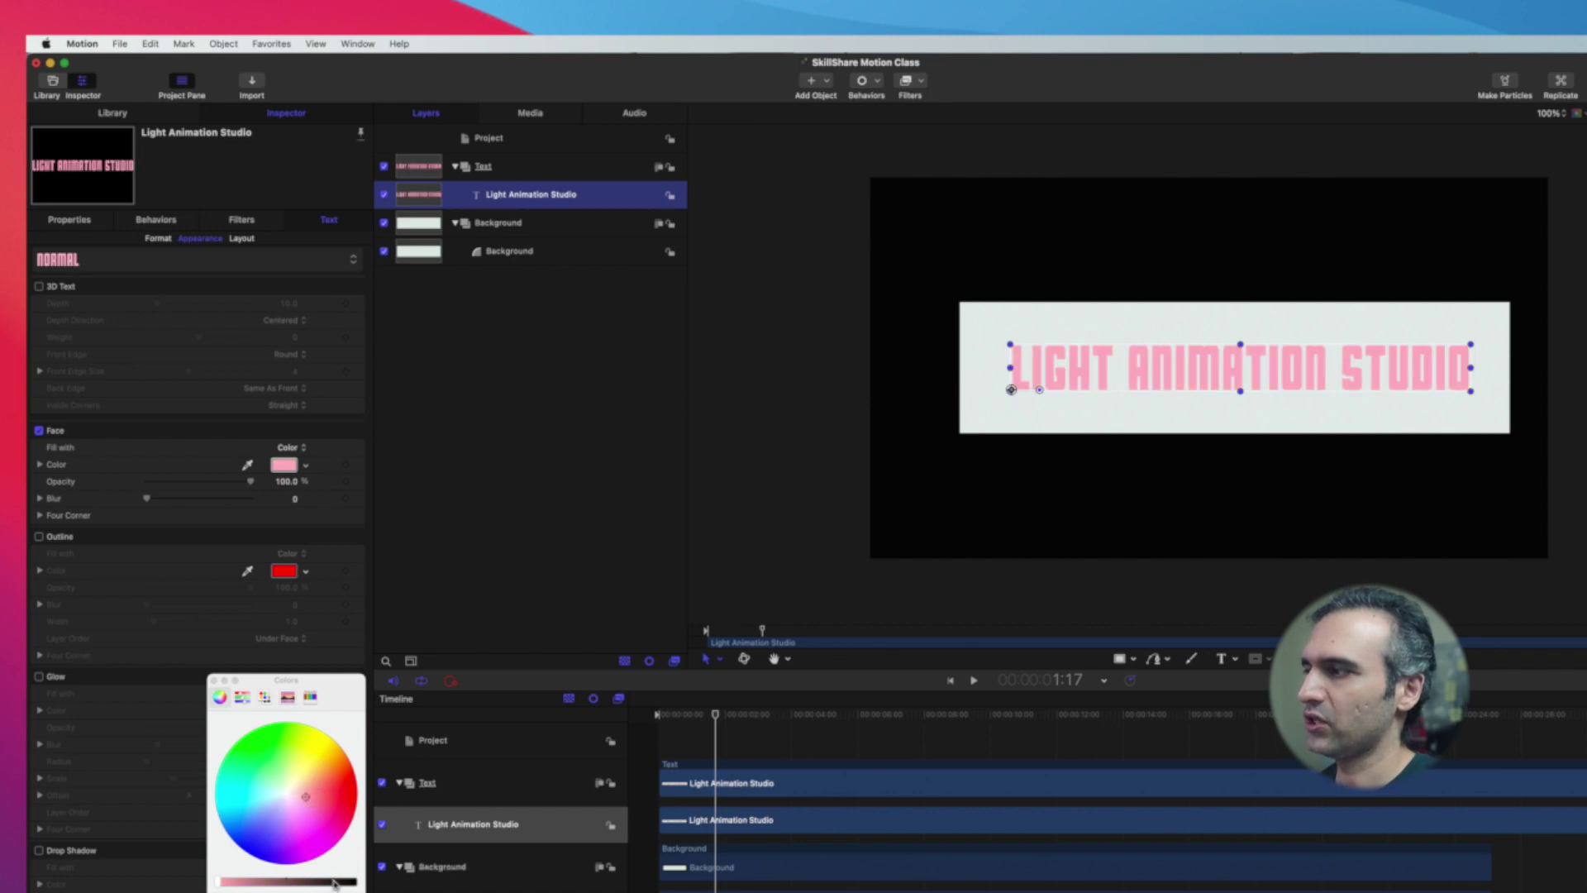
{"action": "left_click_drag", "start_coordinate": [336, 881], "coordinate": [362, 886]}
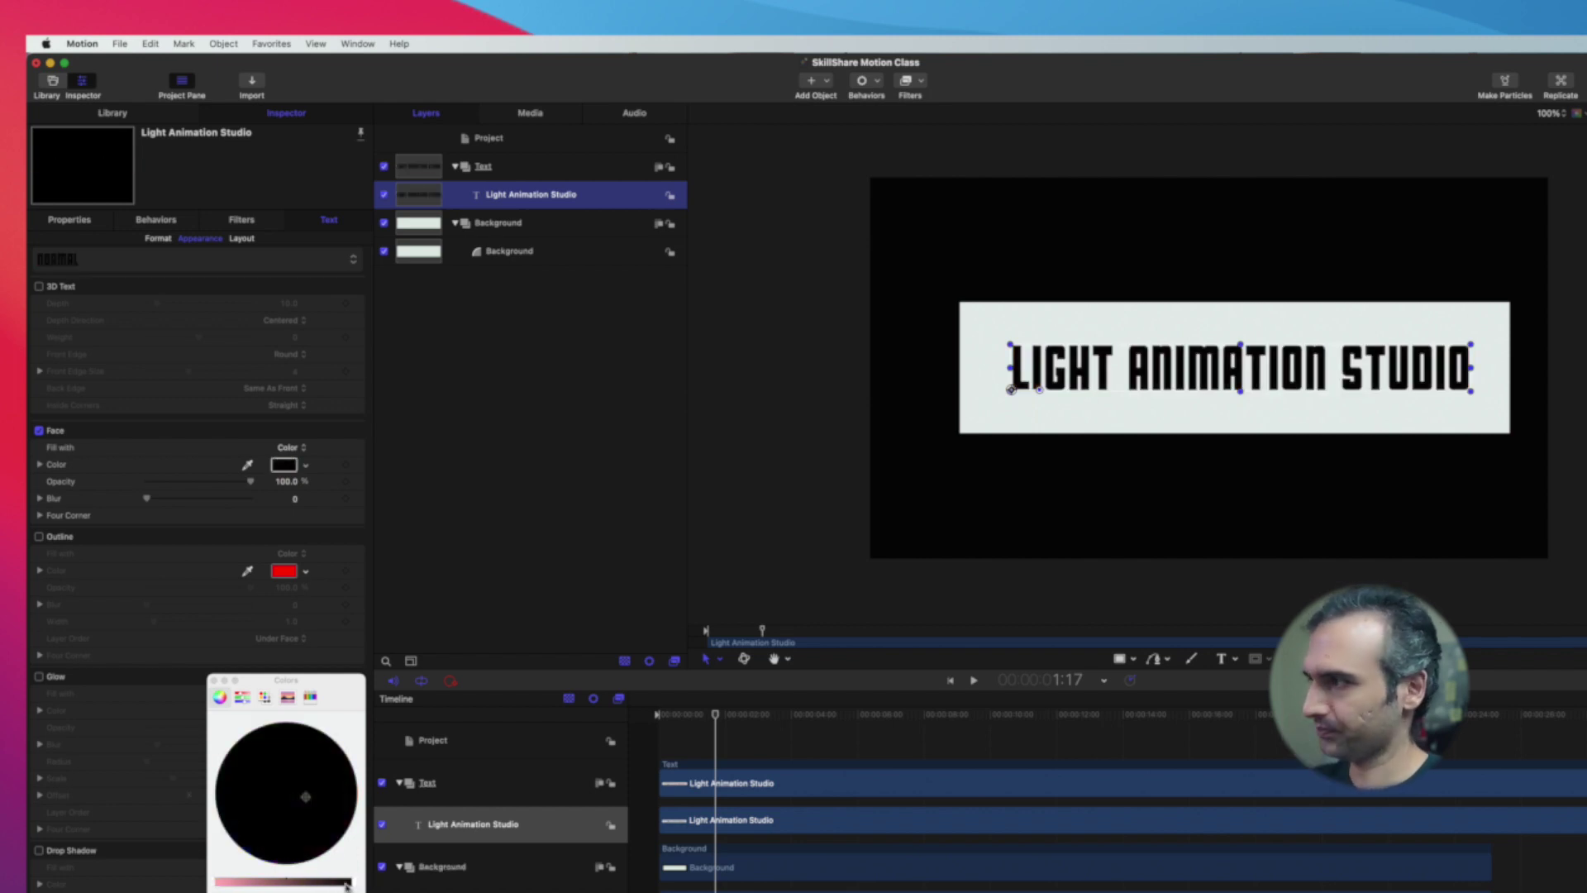
{"action": "left_click", "coordinate": [214, 680]}
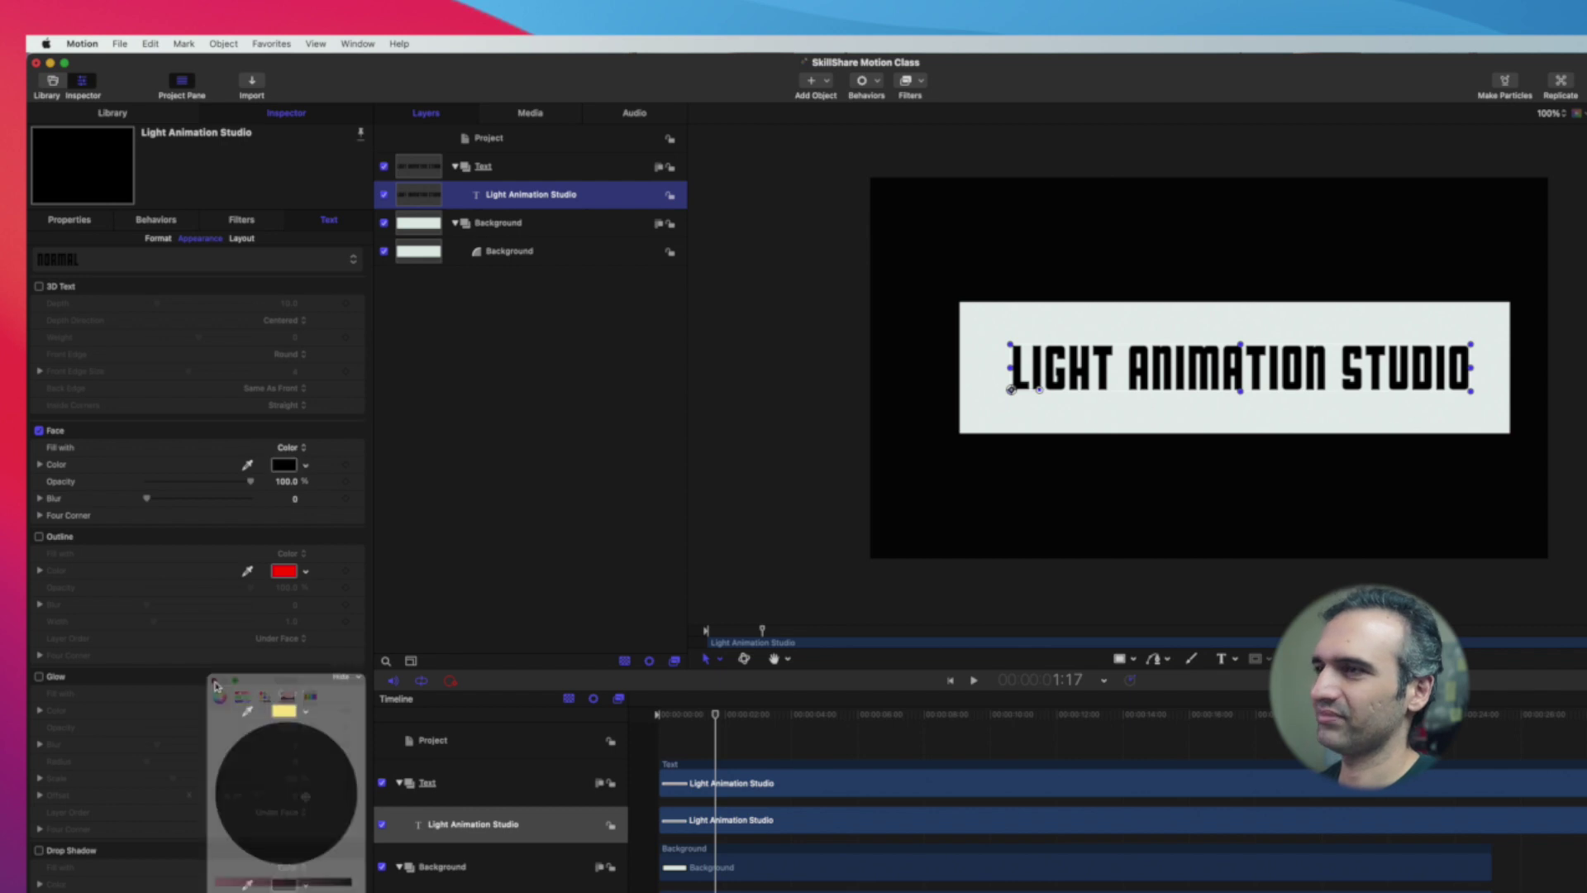
Delete the Background rectangle's movement keyframes and reposition the rectangle behind the title at the project start
{"action": "left_click", "coordinate": [548, 251]}
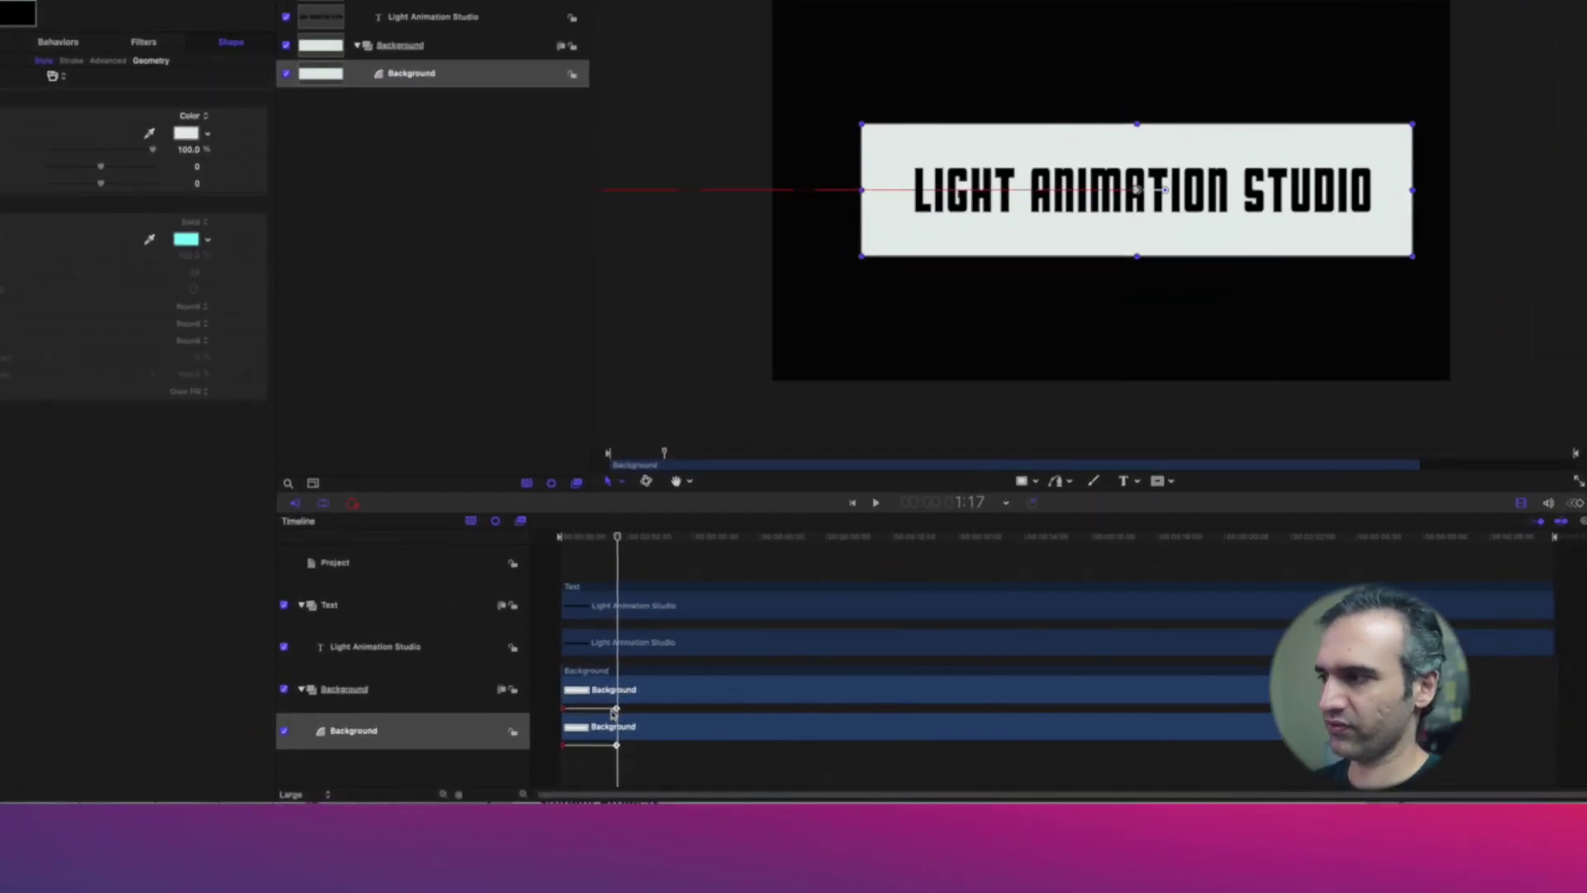
{"action": "left_click_drag", "start_coordinate": [619, 537], "coordinate": [561, 545]}
{"action": "key", "text": "Delete"}
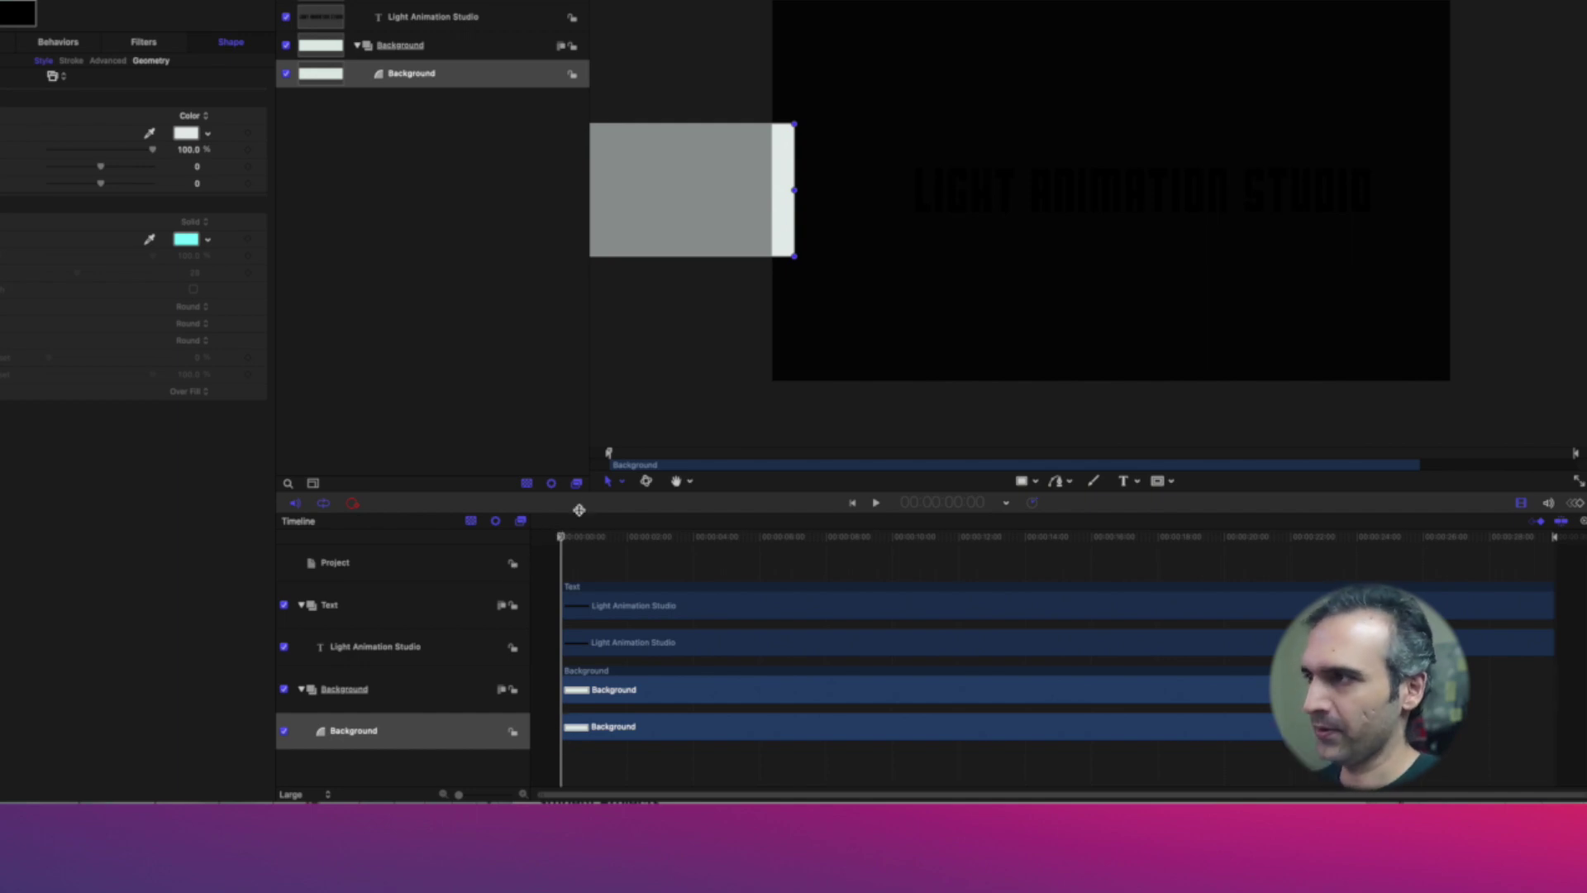
{"action": "left_click_drag", "start_coordinate": [789, 175], "coordinate": [1381, 176]}
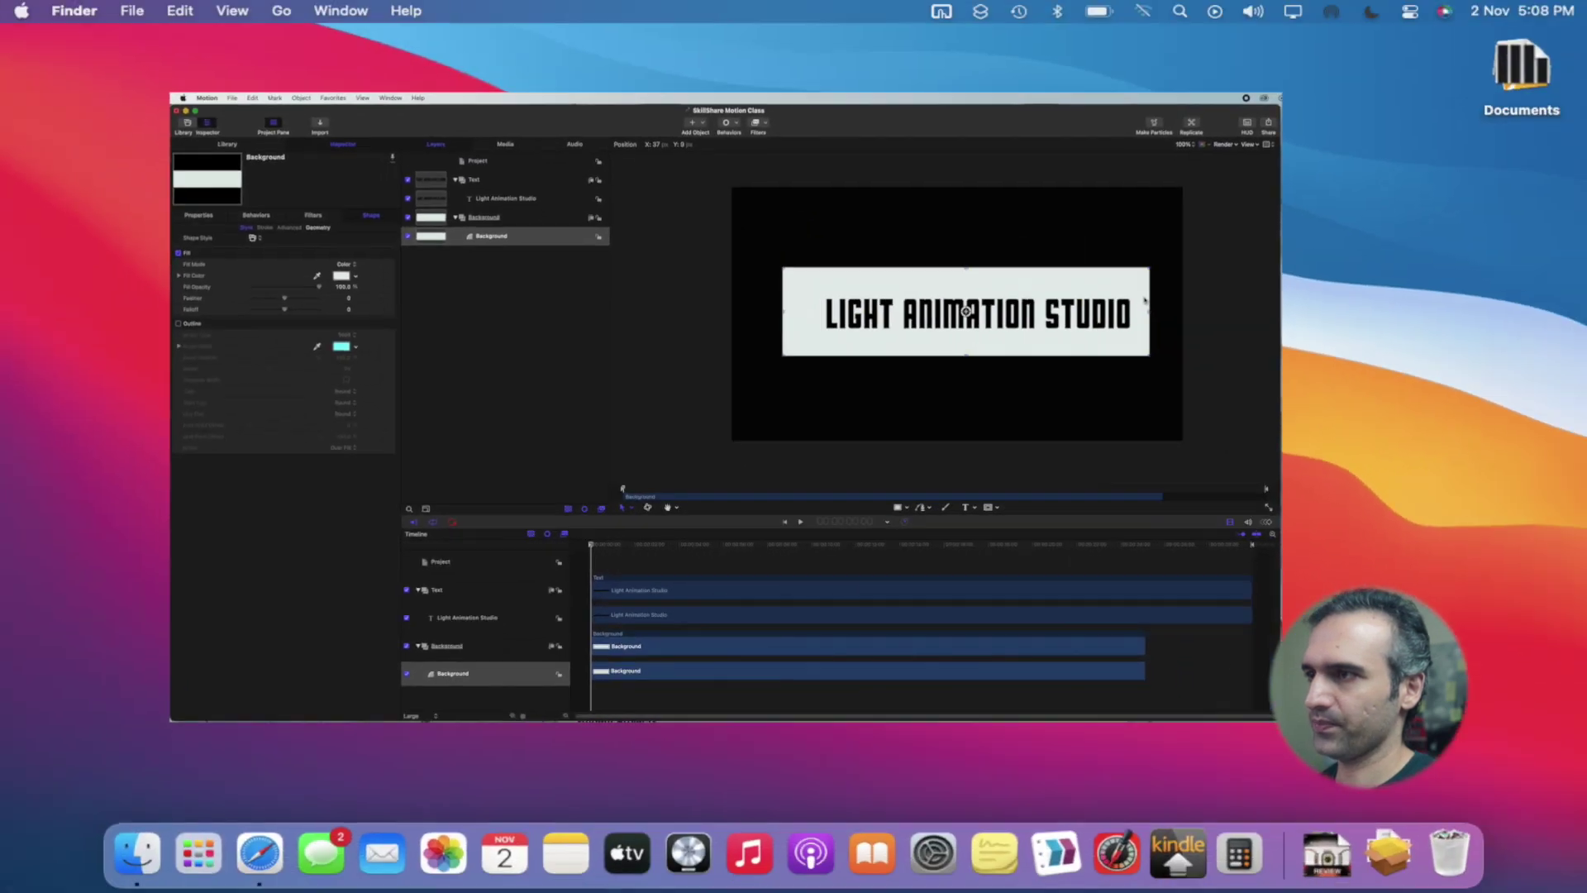
{"action": "left_click_drag", "start_coordinate": [1145, 300], "coordinate": [1149, 300]}
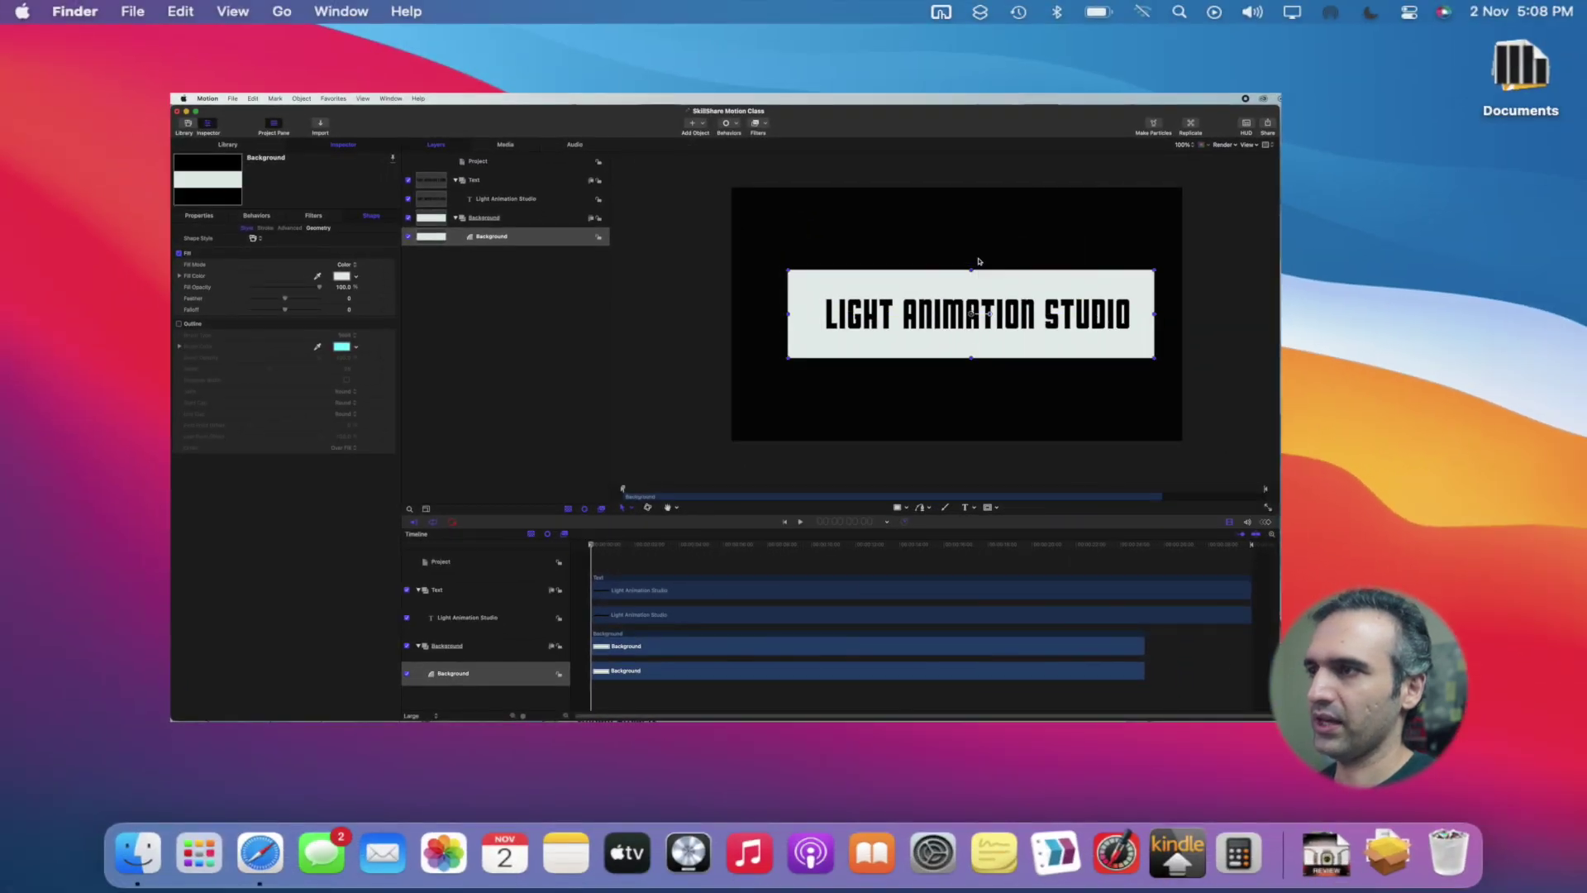
Stretch the Background rectangle beyond all four edges of the canvas and check the frame at 2:04
{"action": "left_click_drag", "start_coordinate": [971, 270], "coordinate": [970, 177]}
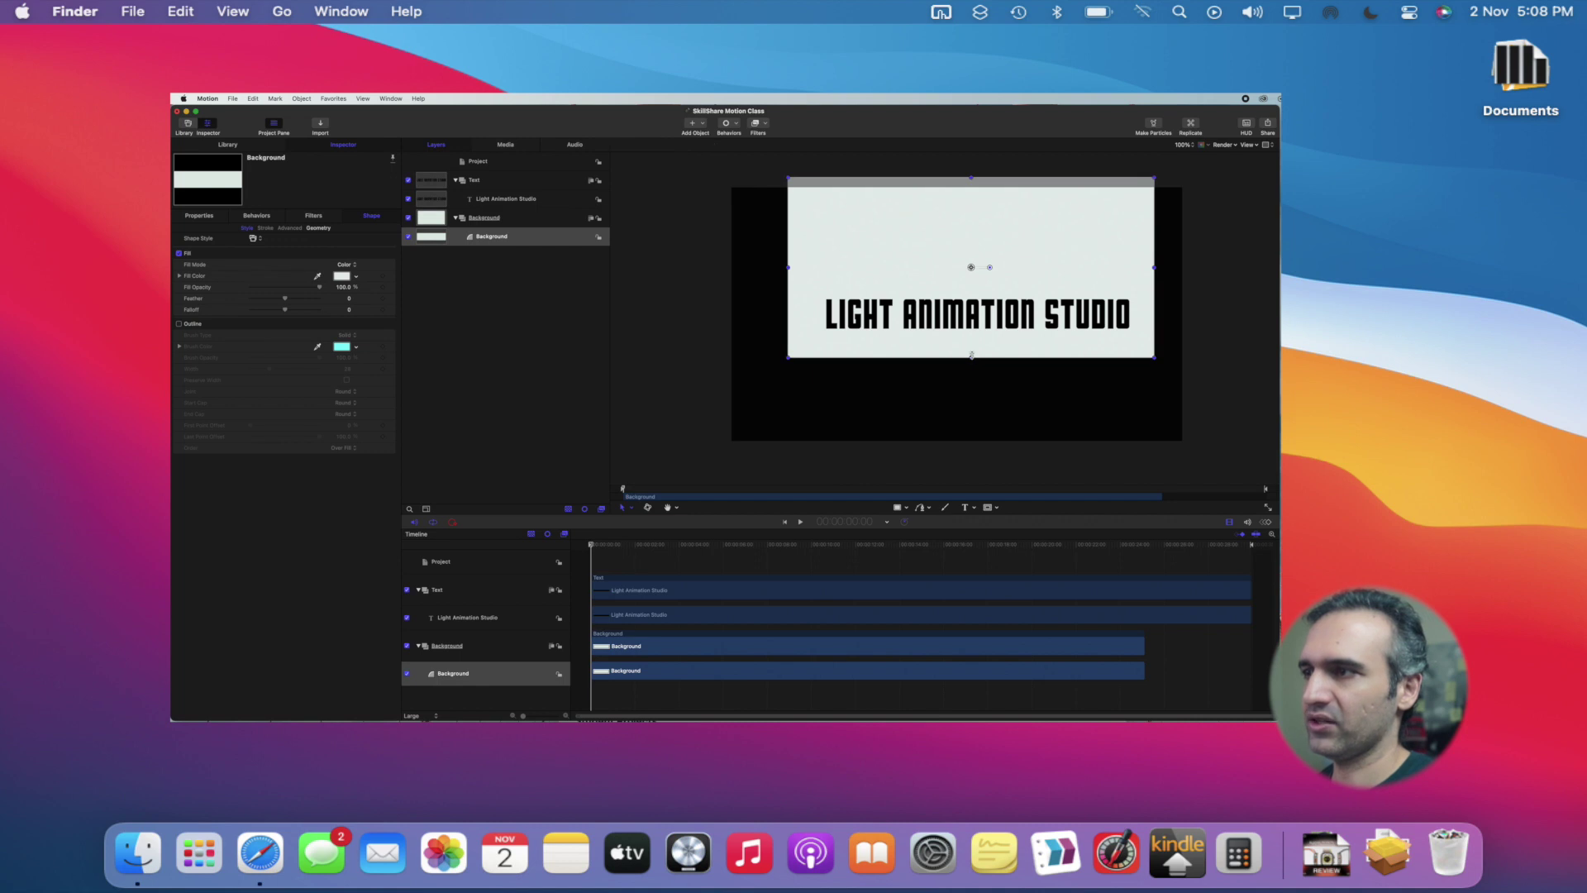
{"action": "left_click_drag", "start_coordinate": [971, 355], "coordinate": [970, 444]}
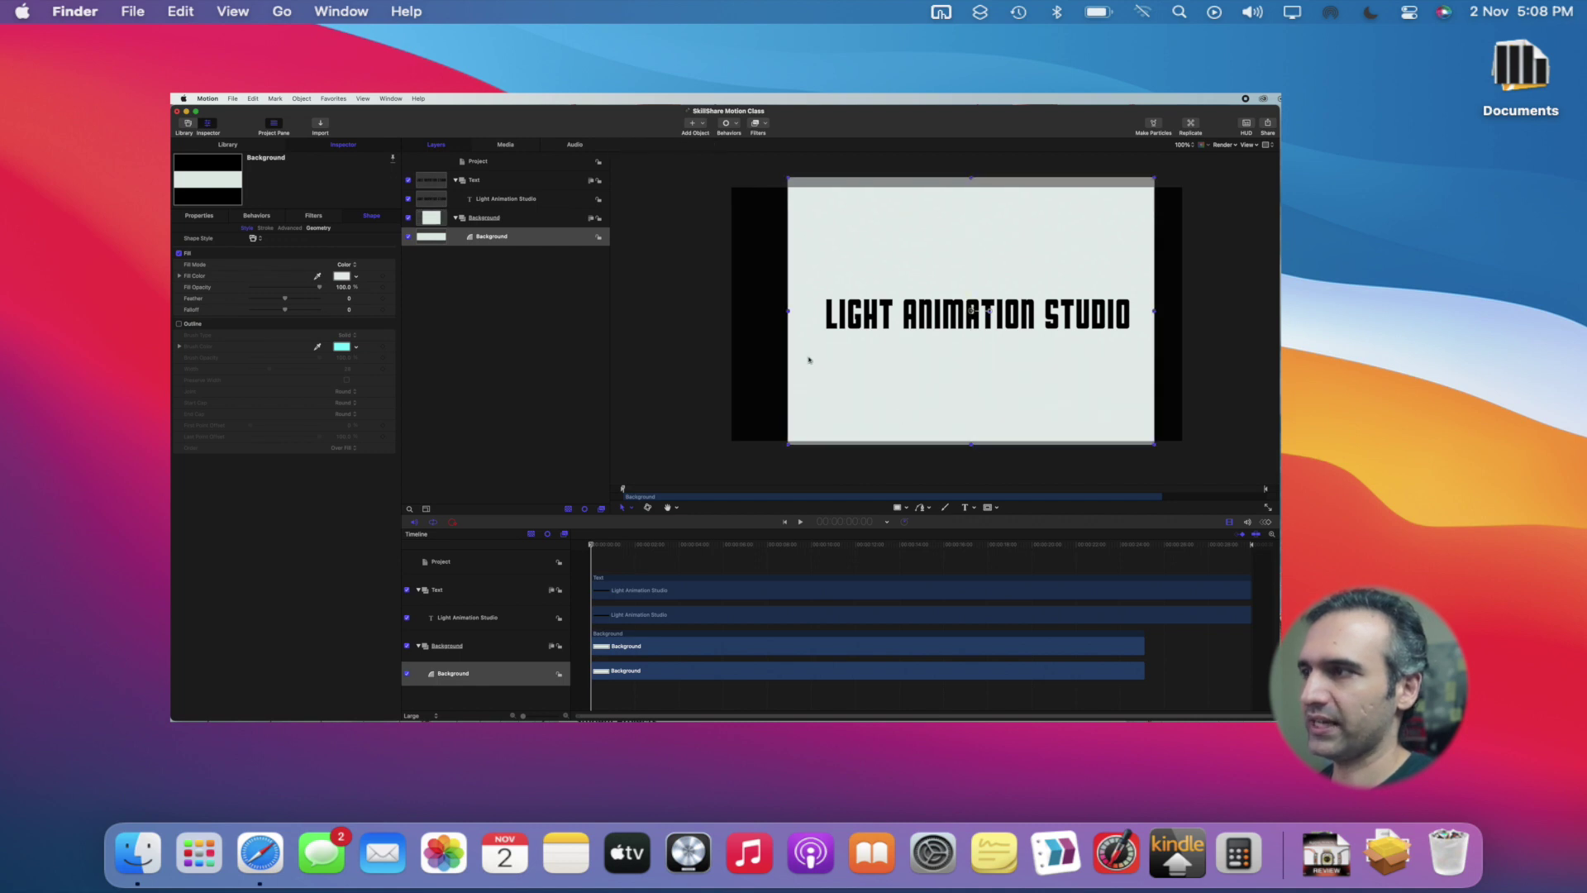
{"action": "left_click_drag", "start_coordinate": [781, 311], "coordinate": [718, 311]}
{"action": "left_click_drag", "start_coordinate": [1155, 312], "coordinate": [1200, 311]}
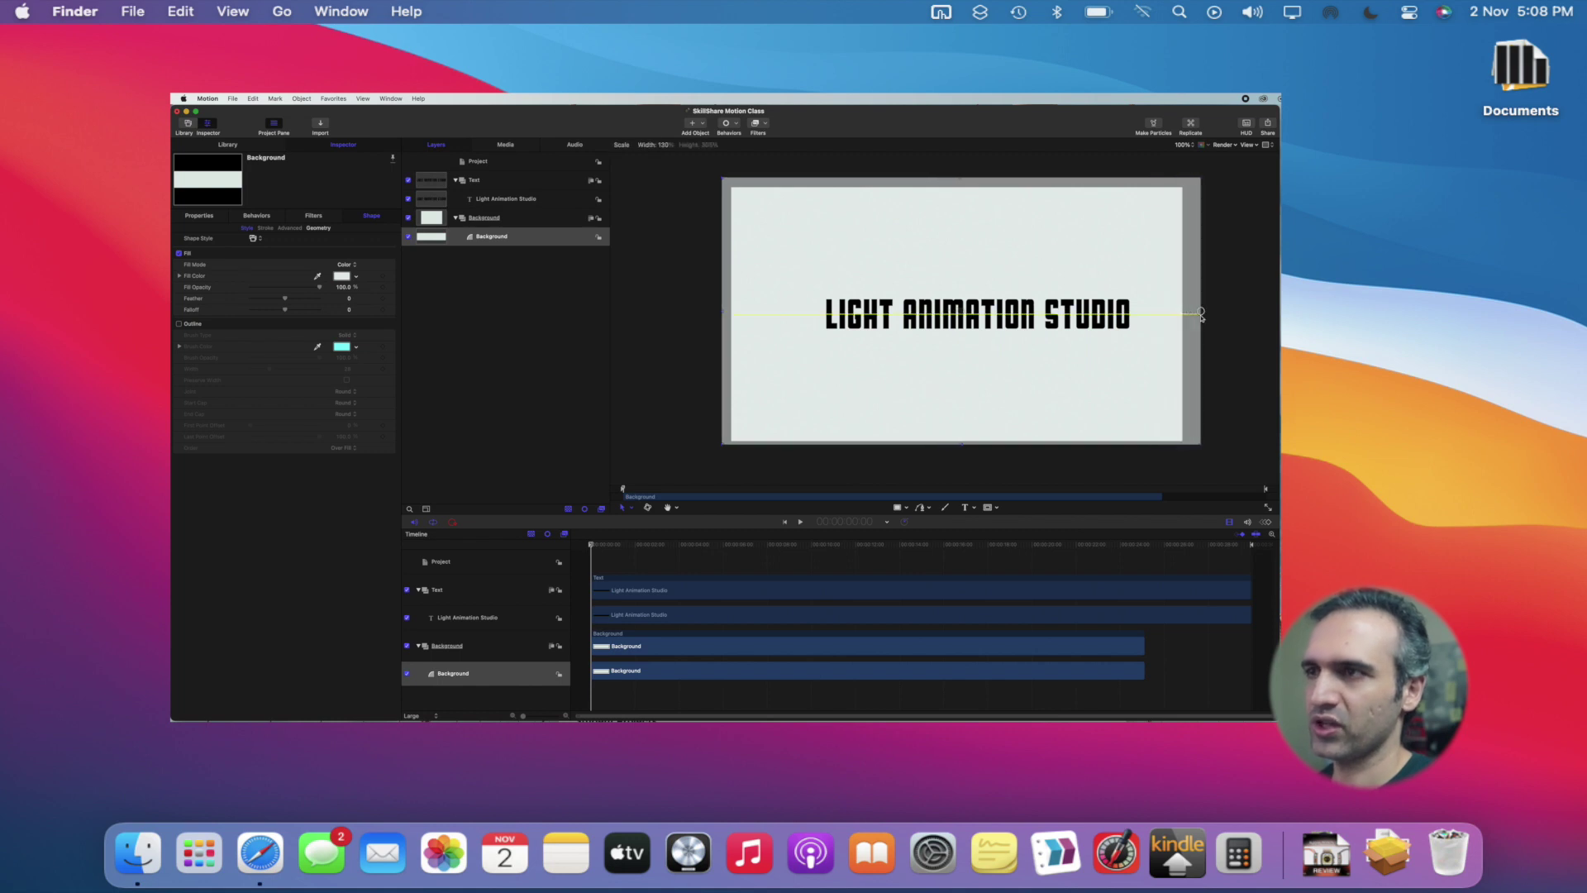
{"action": "left_click_drag", "start_coordinate": [963, 445], "coordinate": [962, 449]}
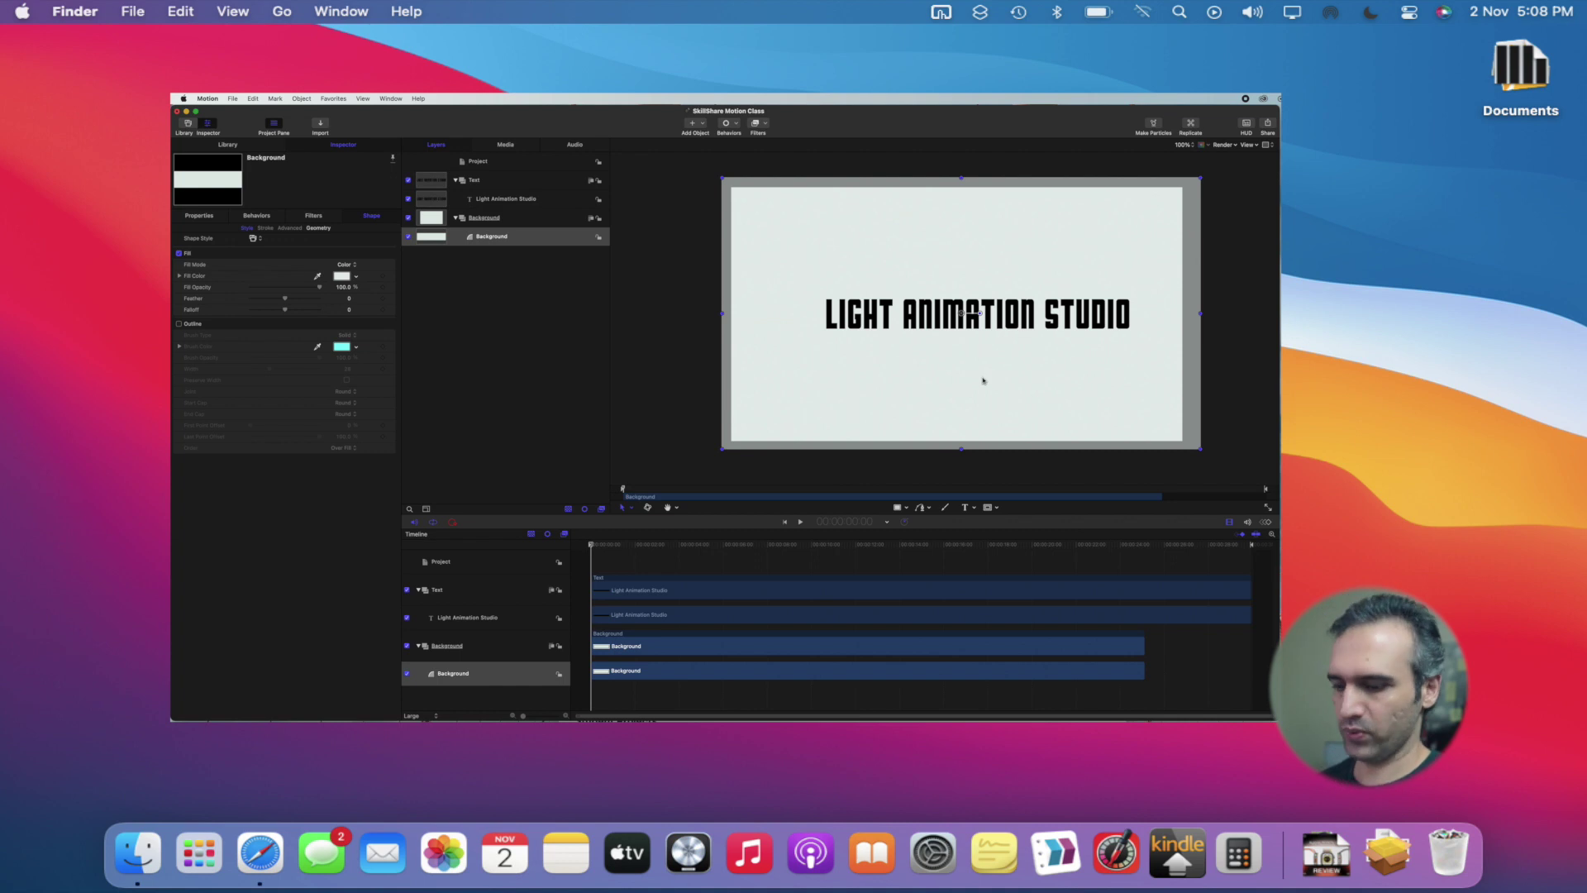
{"action": "key", "text": "super+minus"}
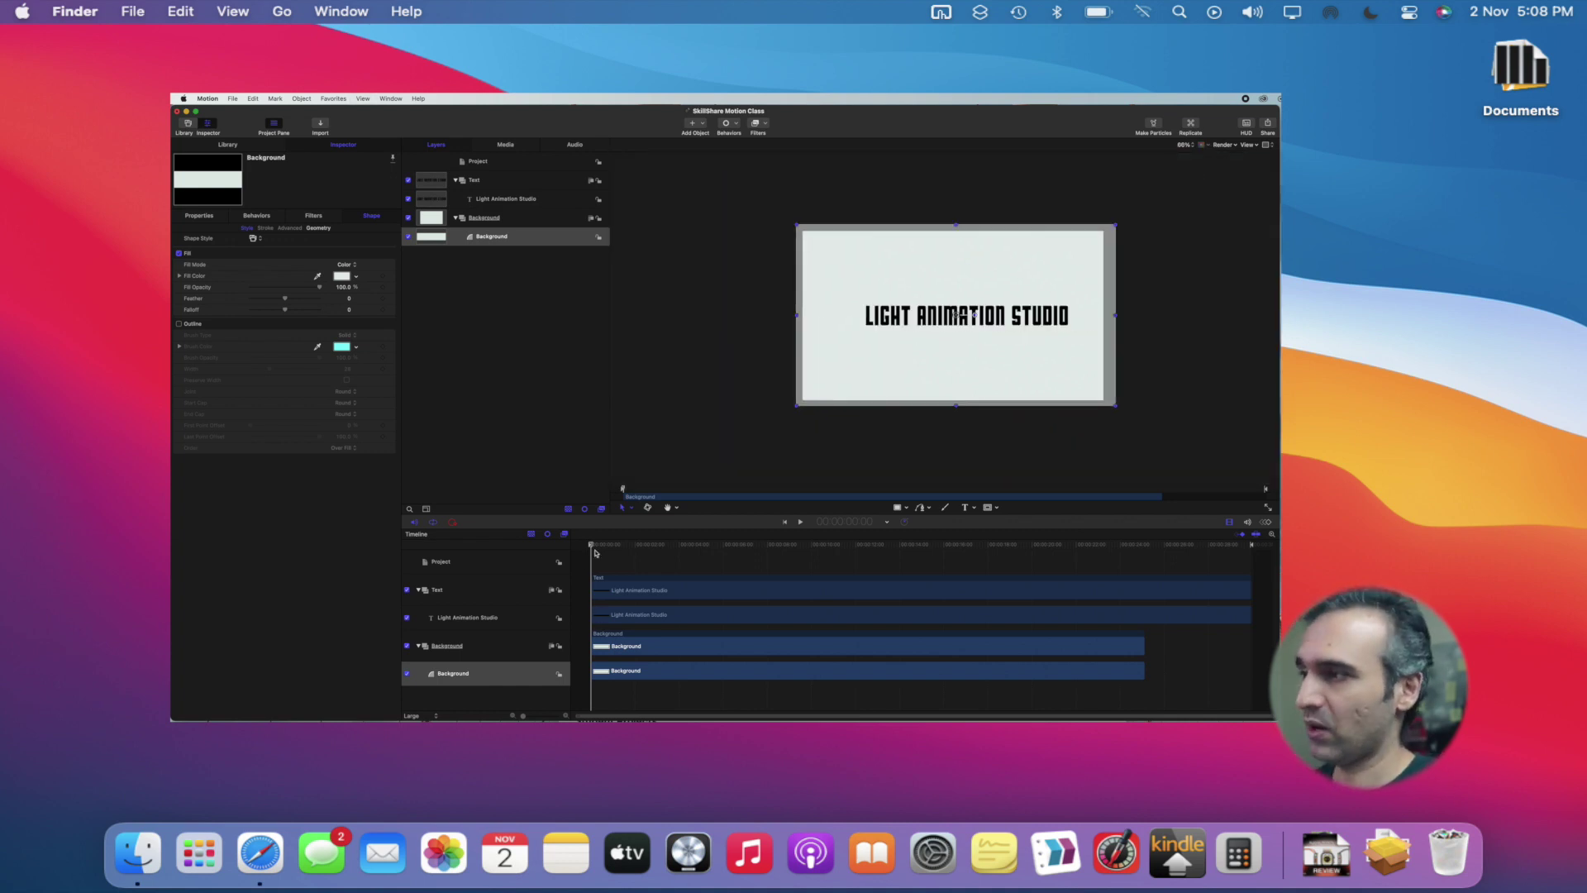
{"action": "left_click_drag", "start_coordinate": [592, 545], "coordinate": [640, 571]}
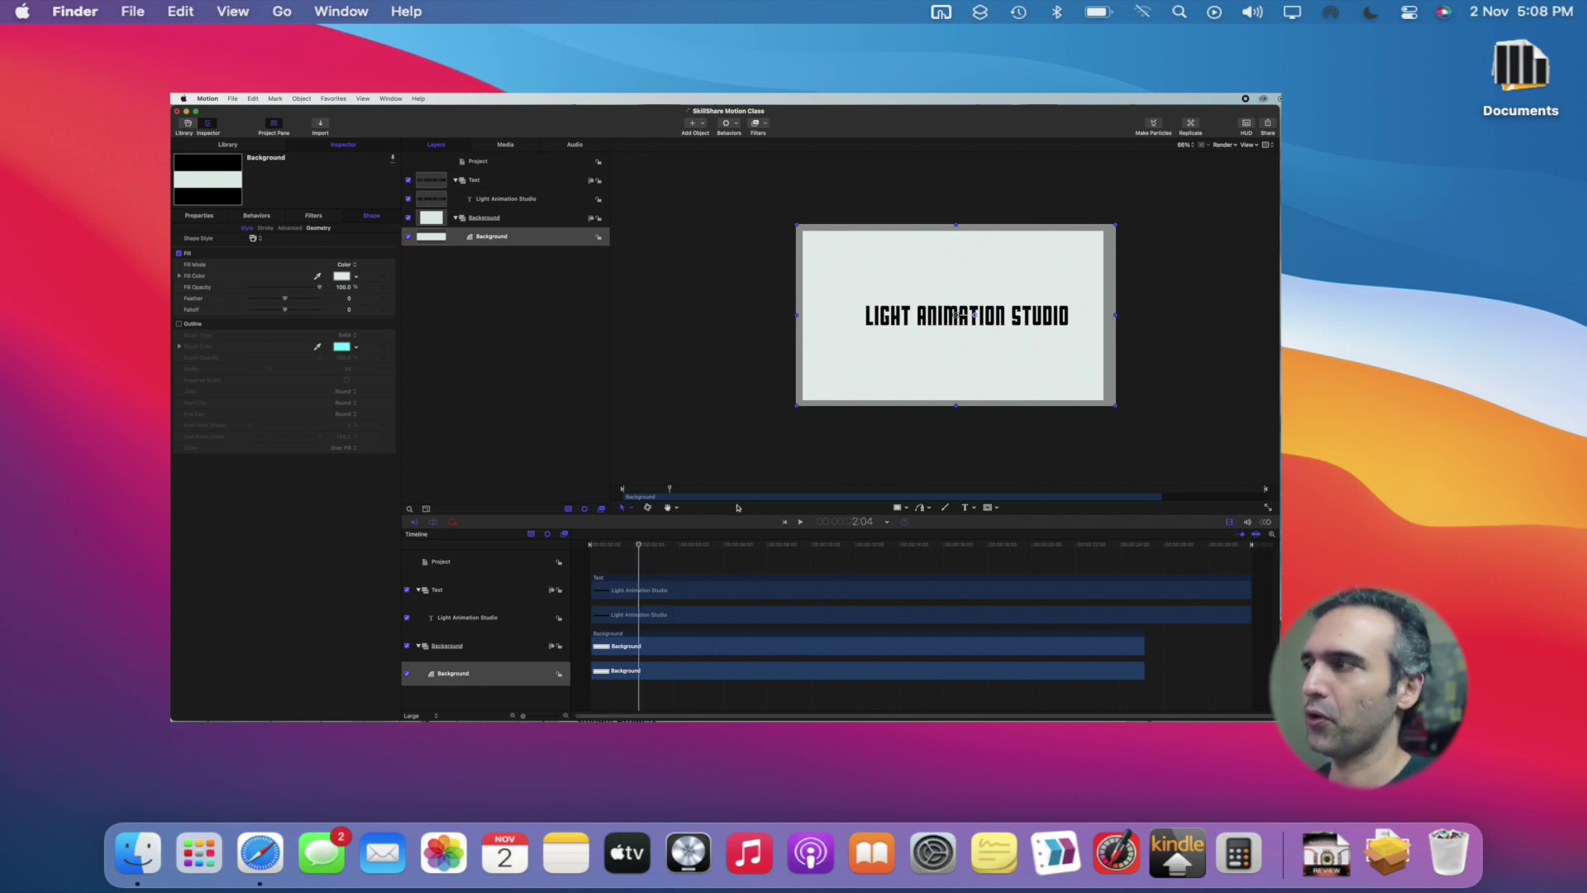
Create a new group named "Lights" in the layers list
{"action": "left_click", "coordinate": [561, 397]}
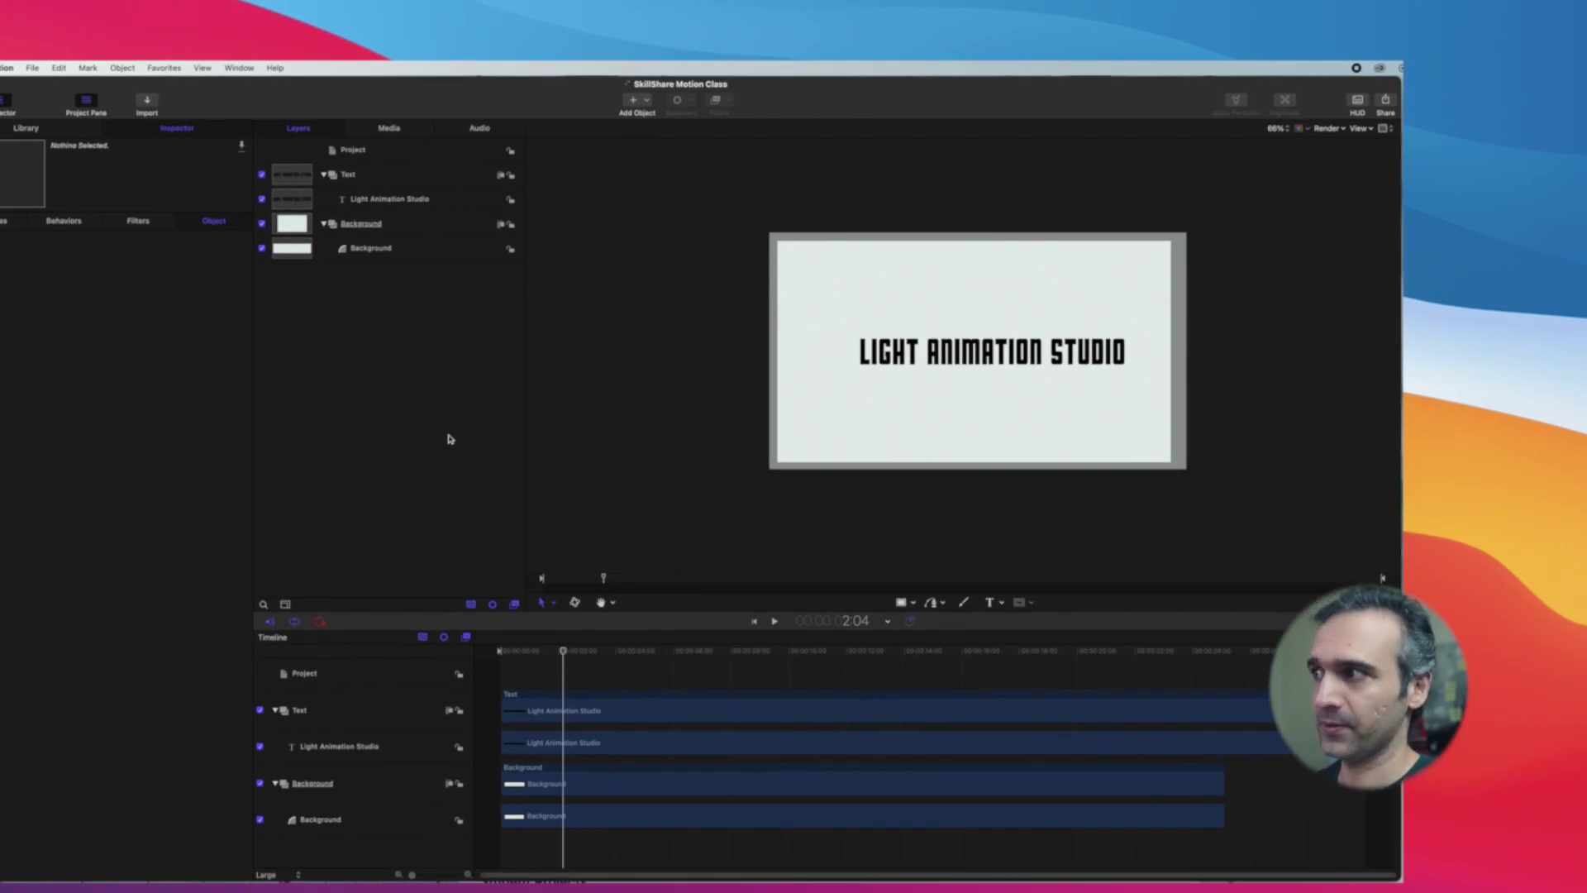
{"action": "right_click", "coordinate": [391, 347]}
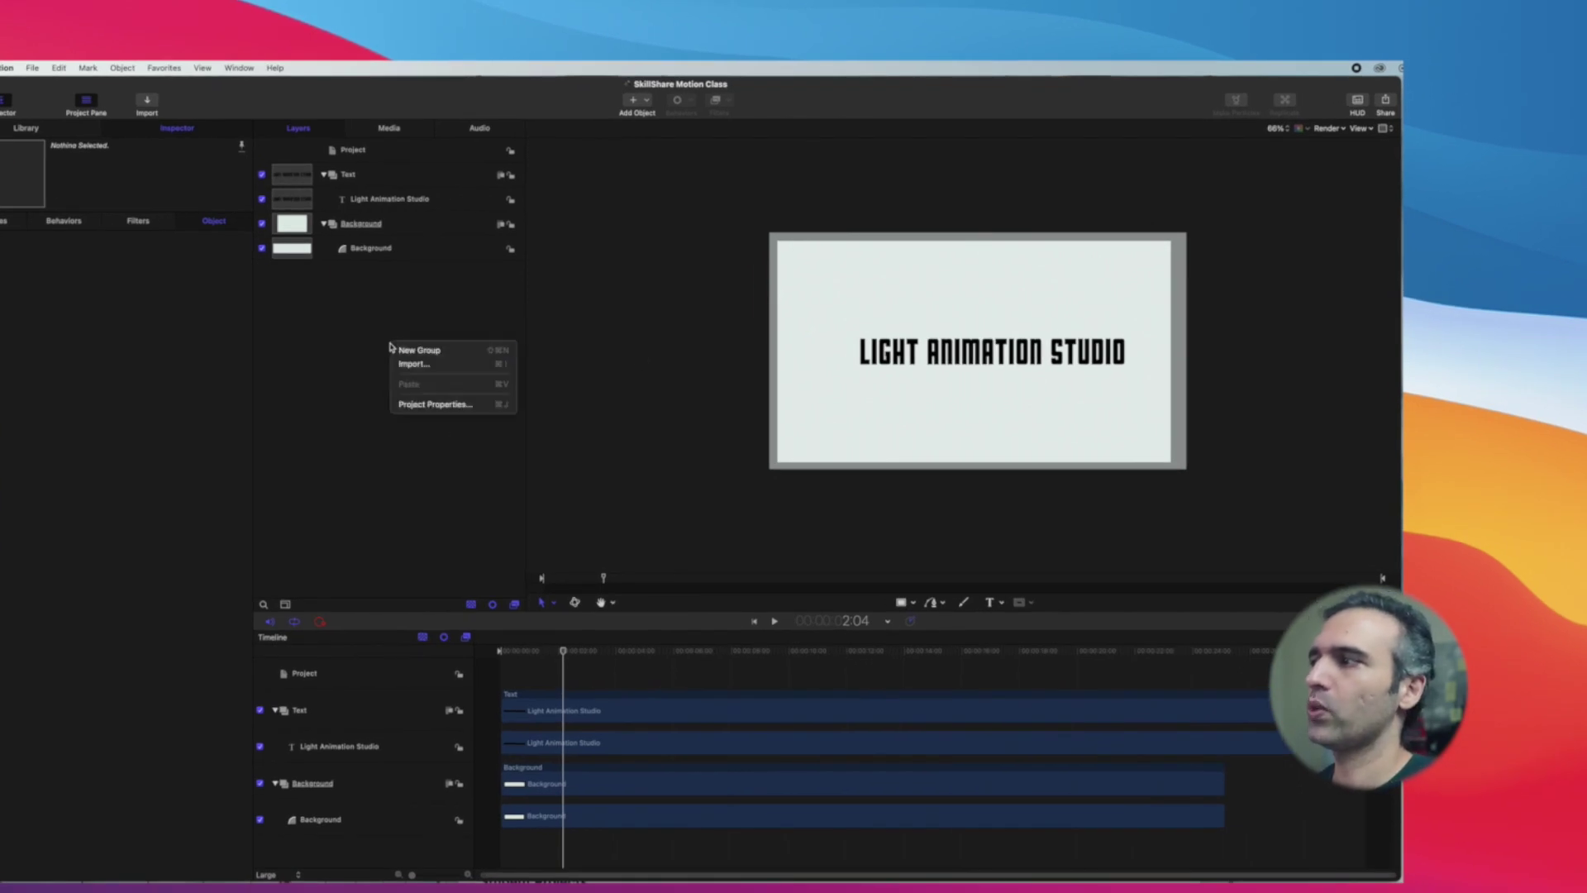
{"action": "left_click", "coordinate": [416, 350]}
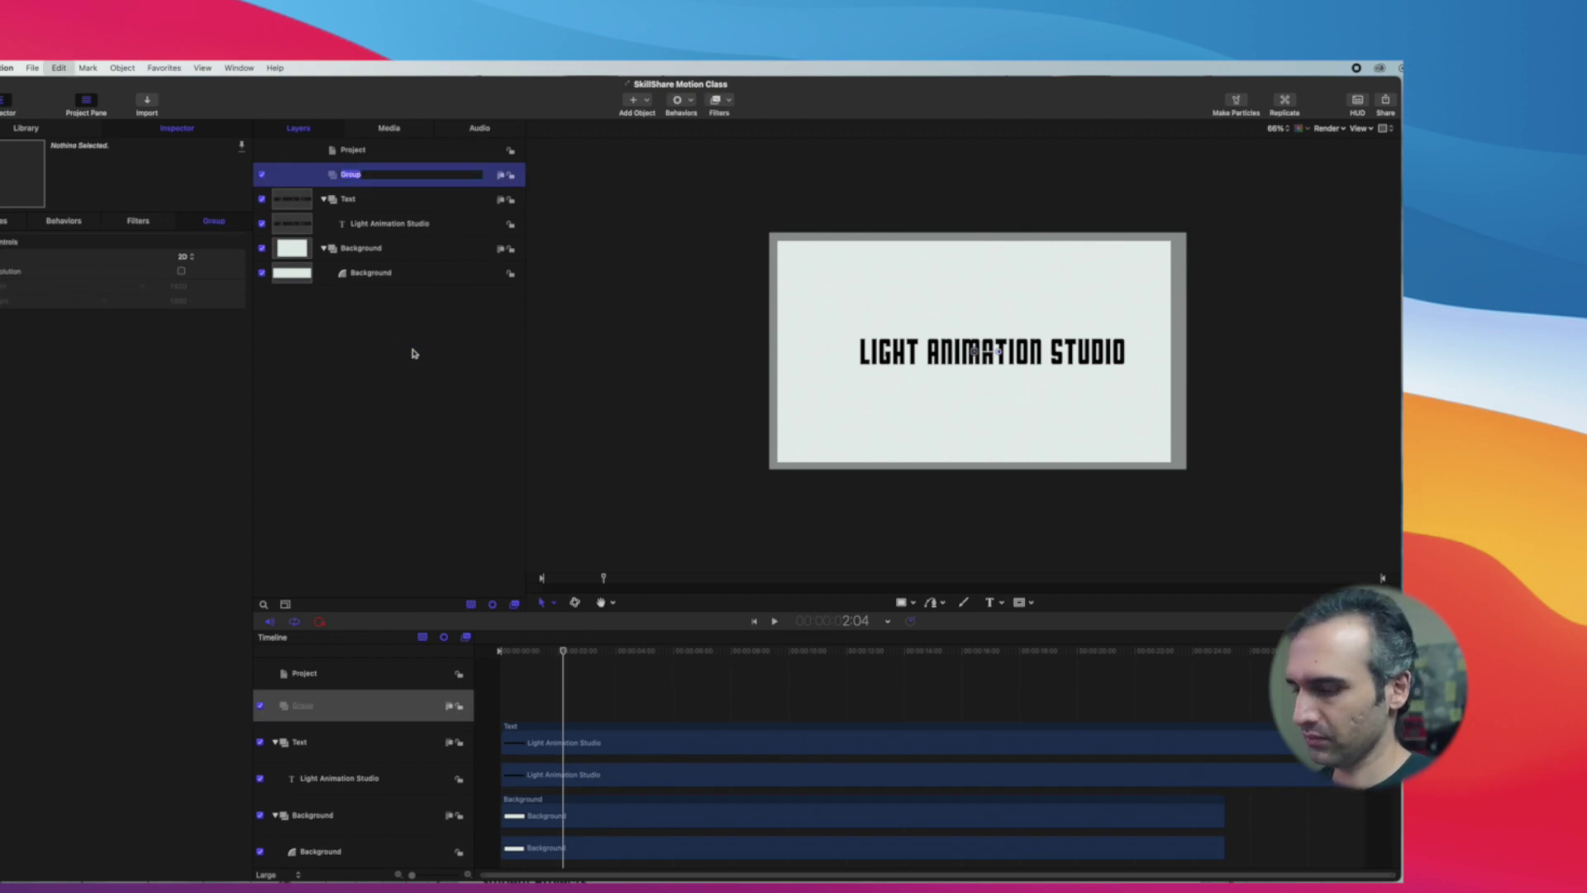
{"action": "type", "text": "Lights"}
{"action": "key", "text": "Return"}
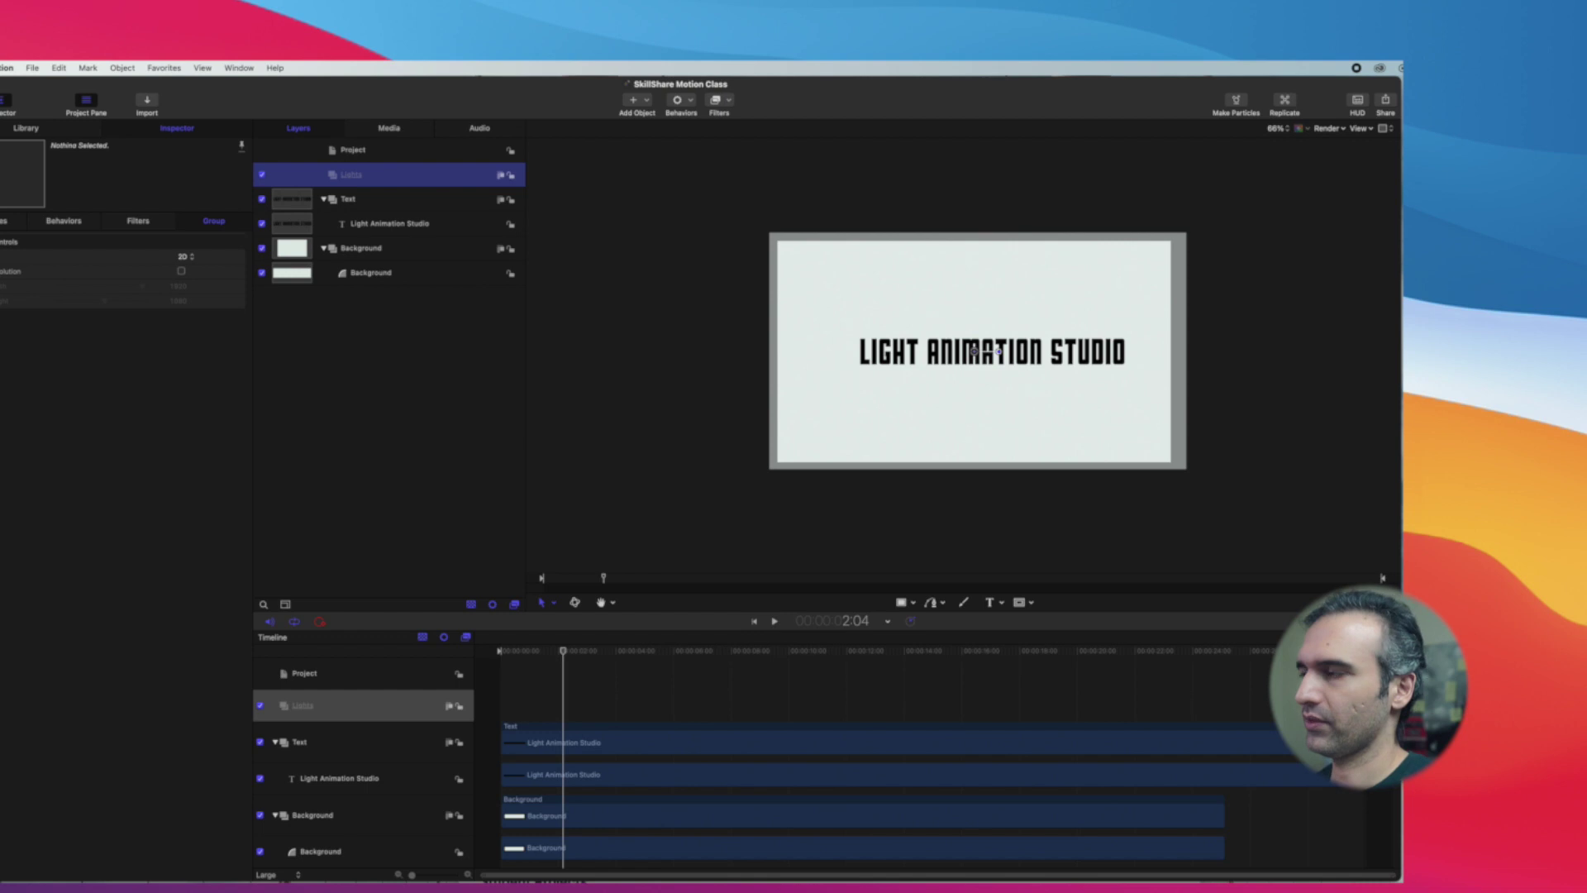
Add a light, switching the project's groups to 3D, and place it inside the Lights group
{"action": "left_click", "coordinate": [648, 101]}
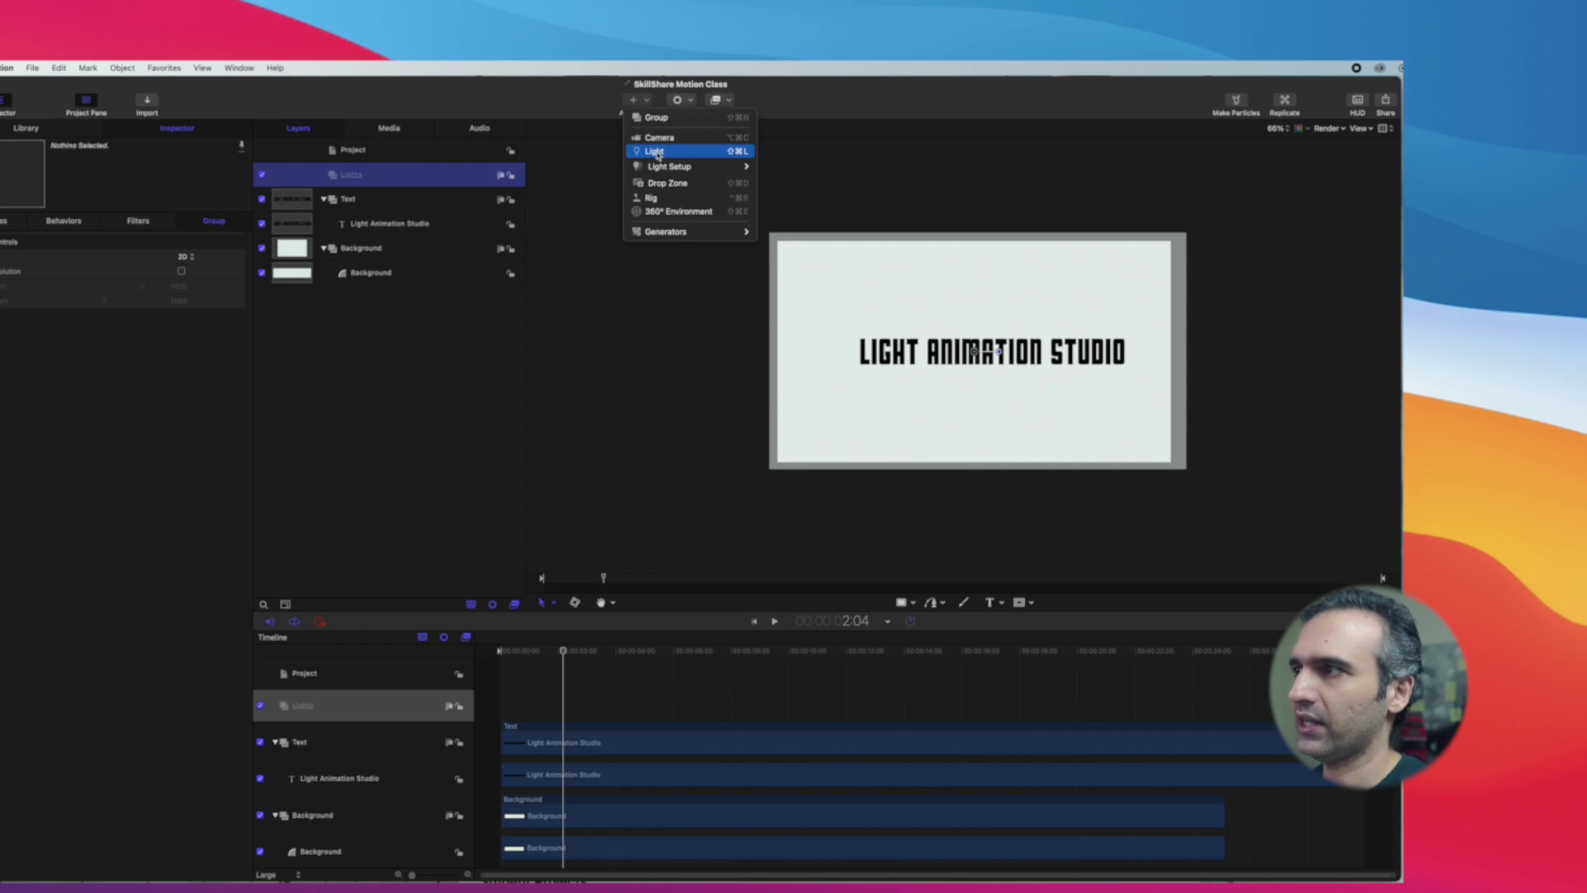
{"action": "left_click", "coordinate": [656, 152]}
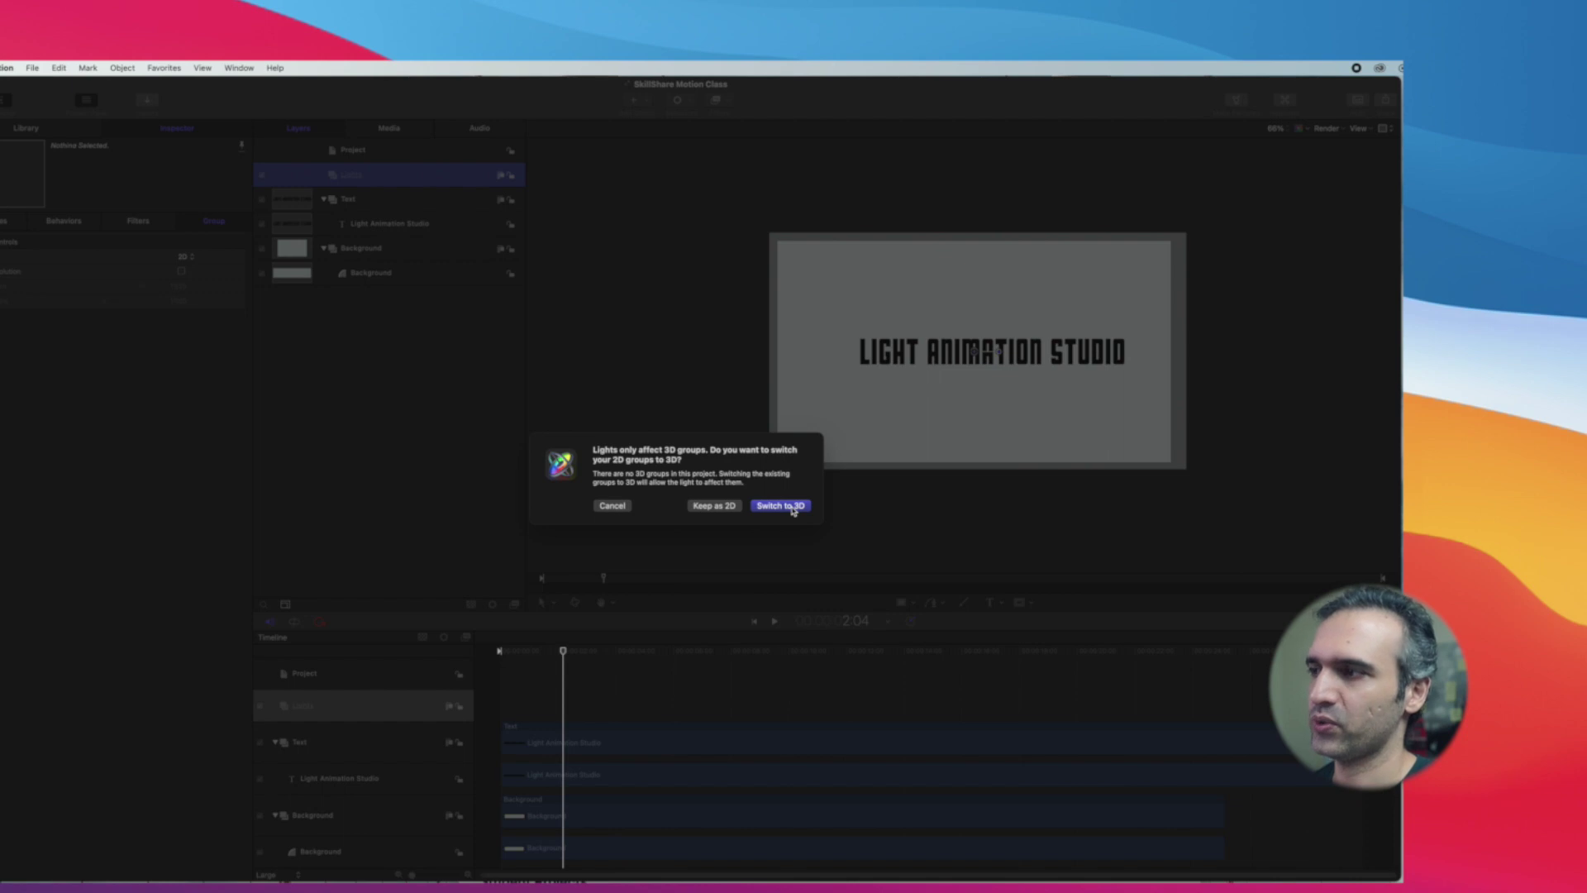
{"action": "left_click", "coordinate": [791, 509]}
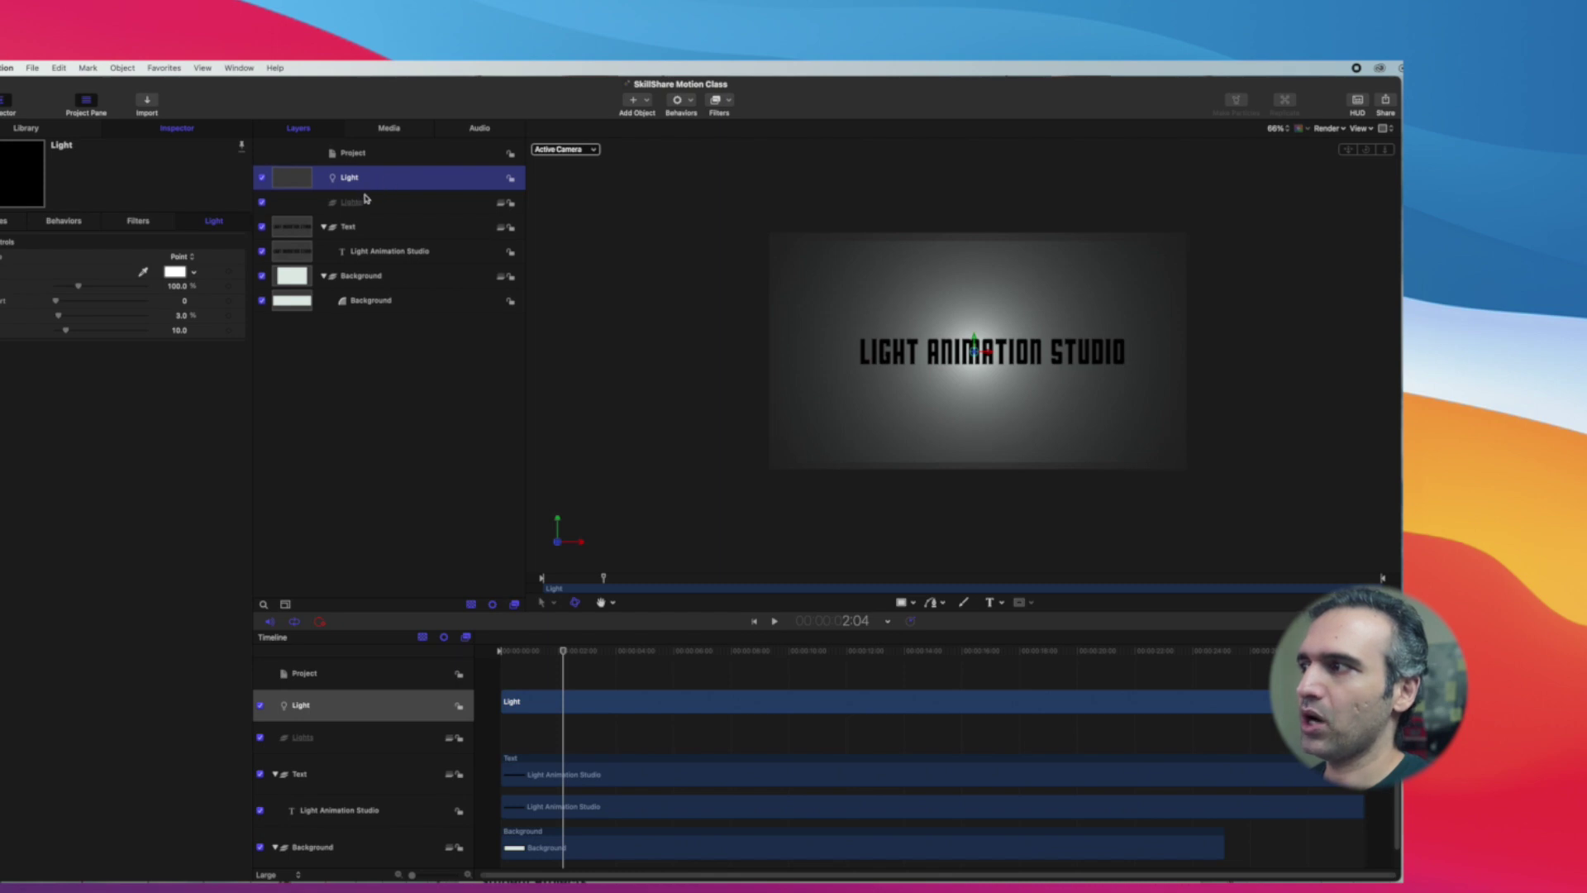
{"action": "left_click_drag", "start_coordinate": [377, 181], "coordinate": [385, 203]}
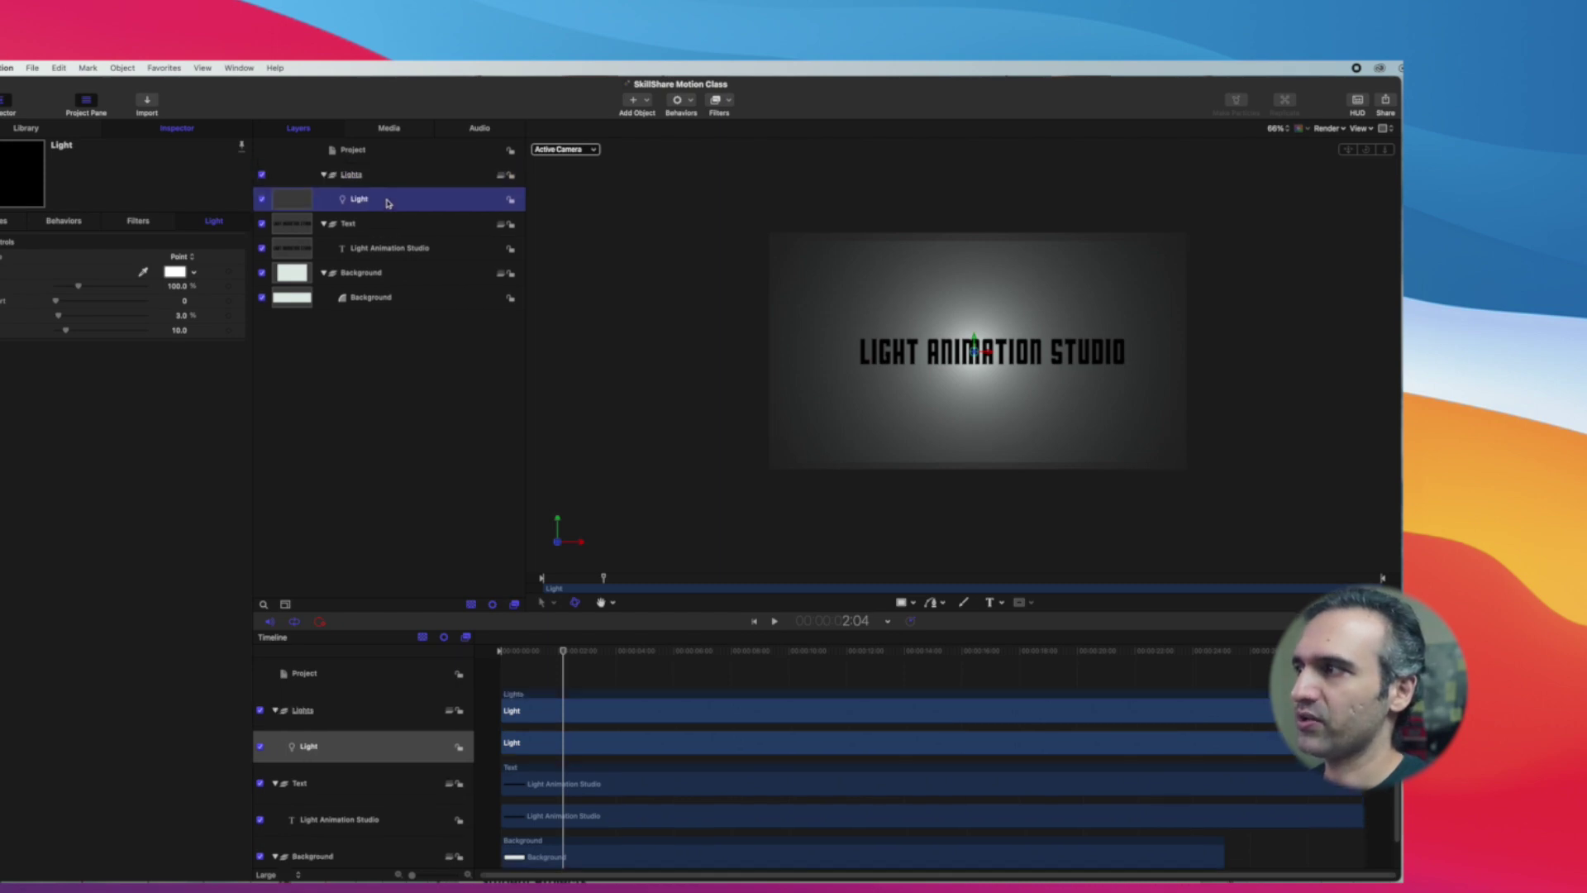
Collapse the Text and Background groups in the layers list, keeping only the Lights group expanded
{"action": "left_click", "coordinate": [324, 176]}
{"action": "left_click", "coordinate": [325, 200]}
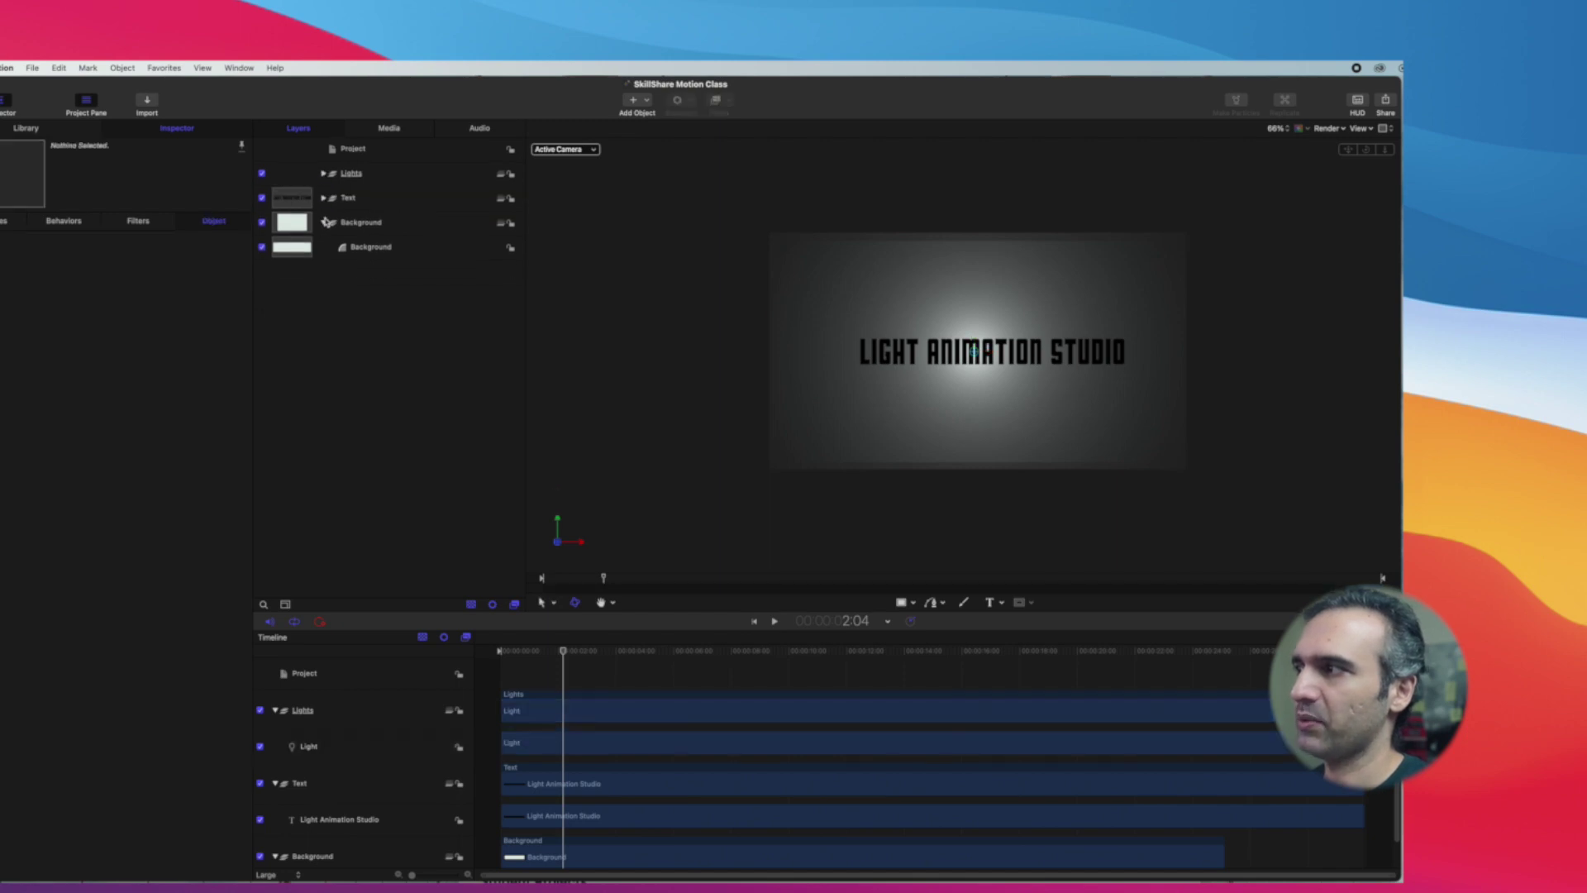
{"action": "left_click", "coordinate": [324, 223]}
{"action": "left_click", "coordinate": [323, 176]}
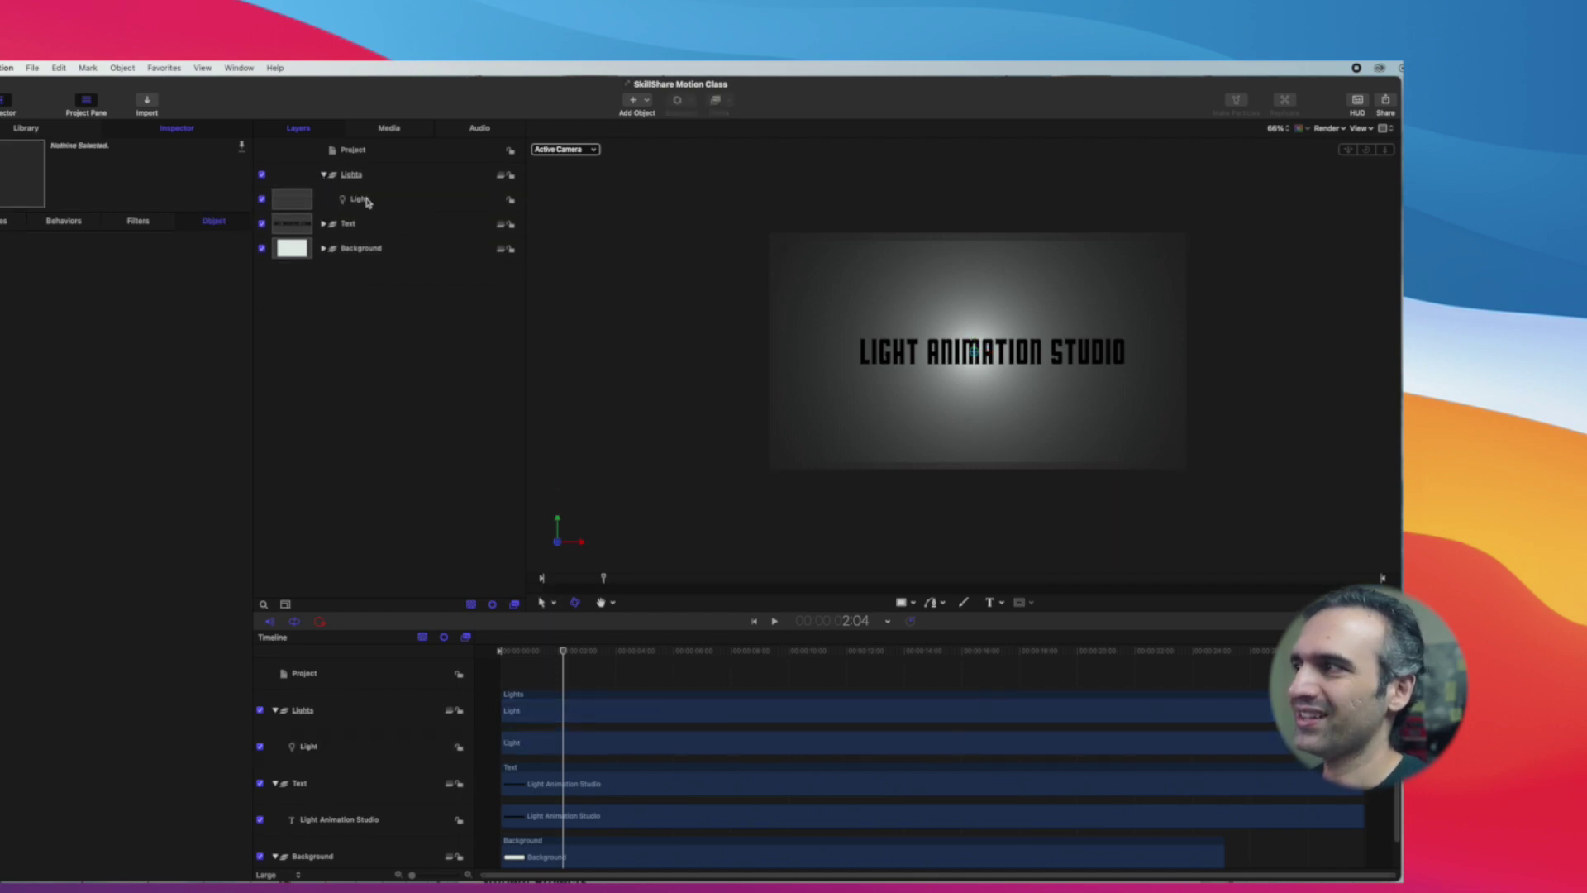
Move the light horizontally to the area just left of the title and bring the playhead to the timeline start
{"action": "left_click", "coordinate": [366, 199]}
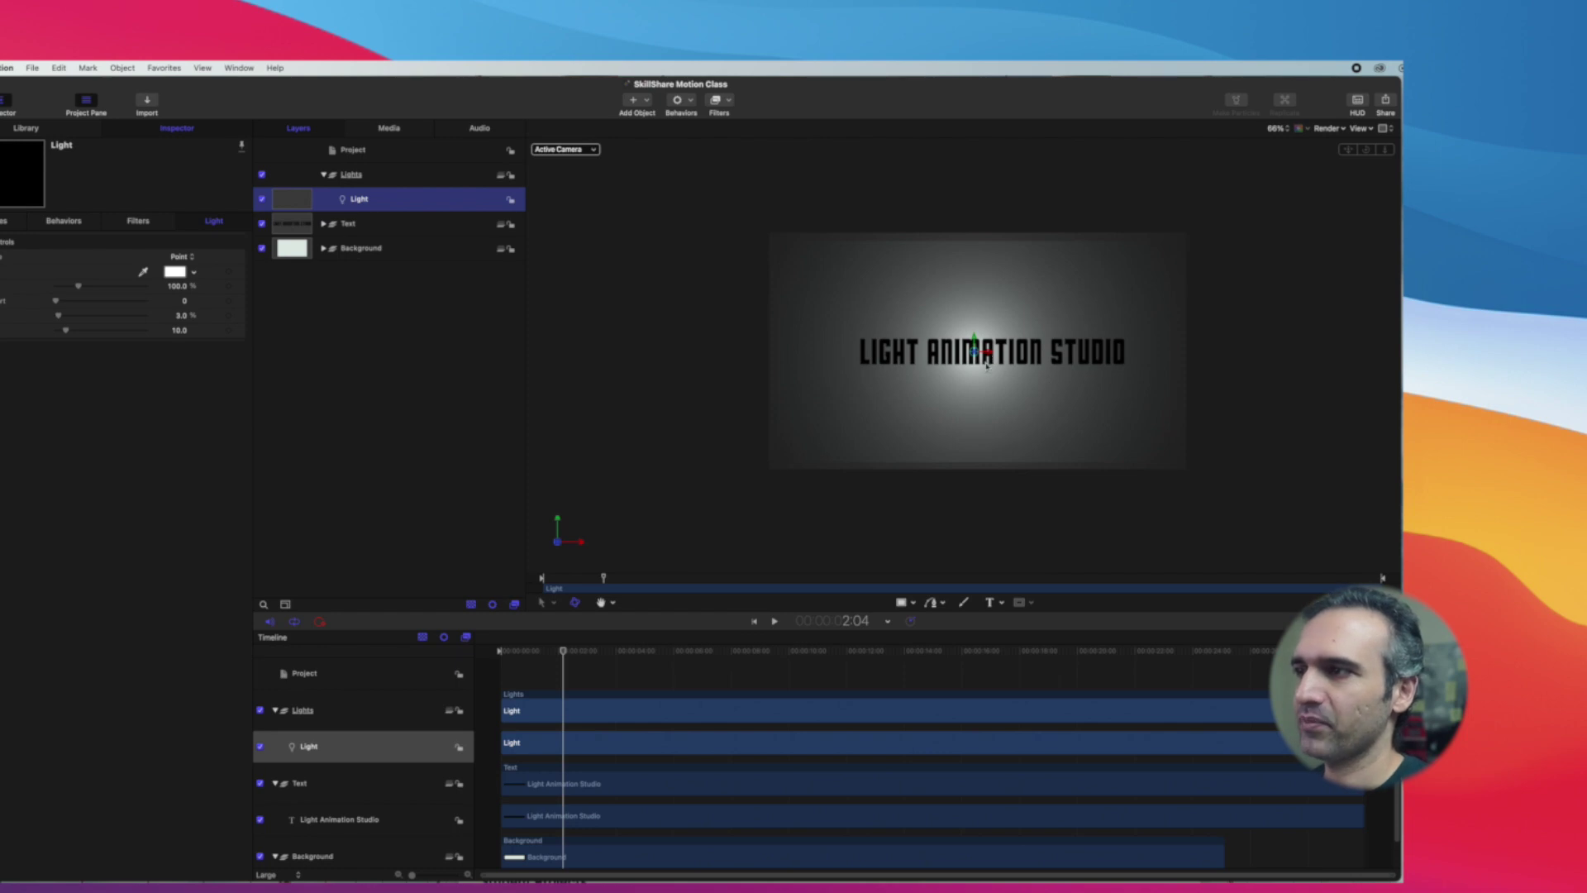
{"action": "key", "text": "super+equal"}
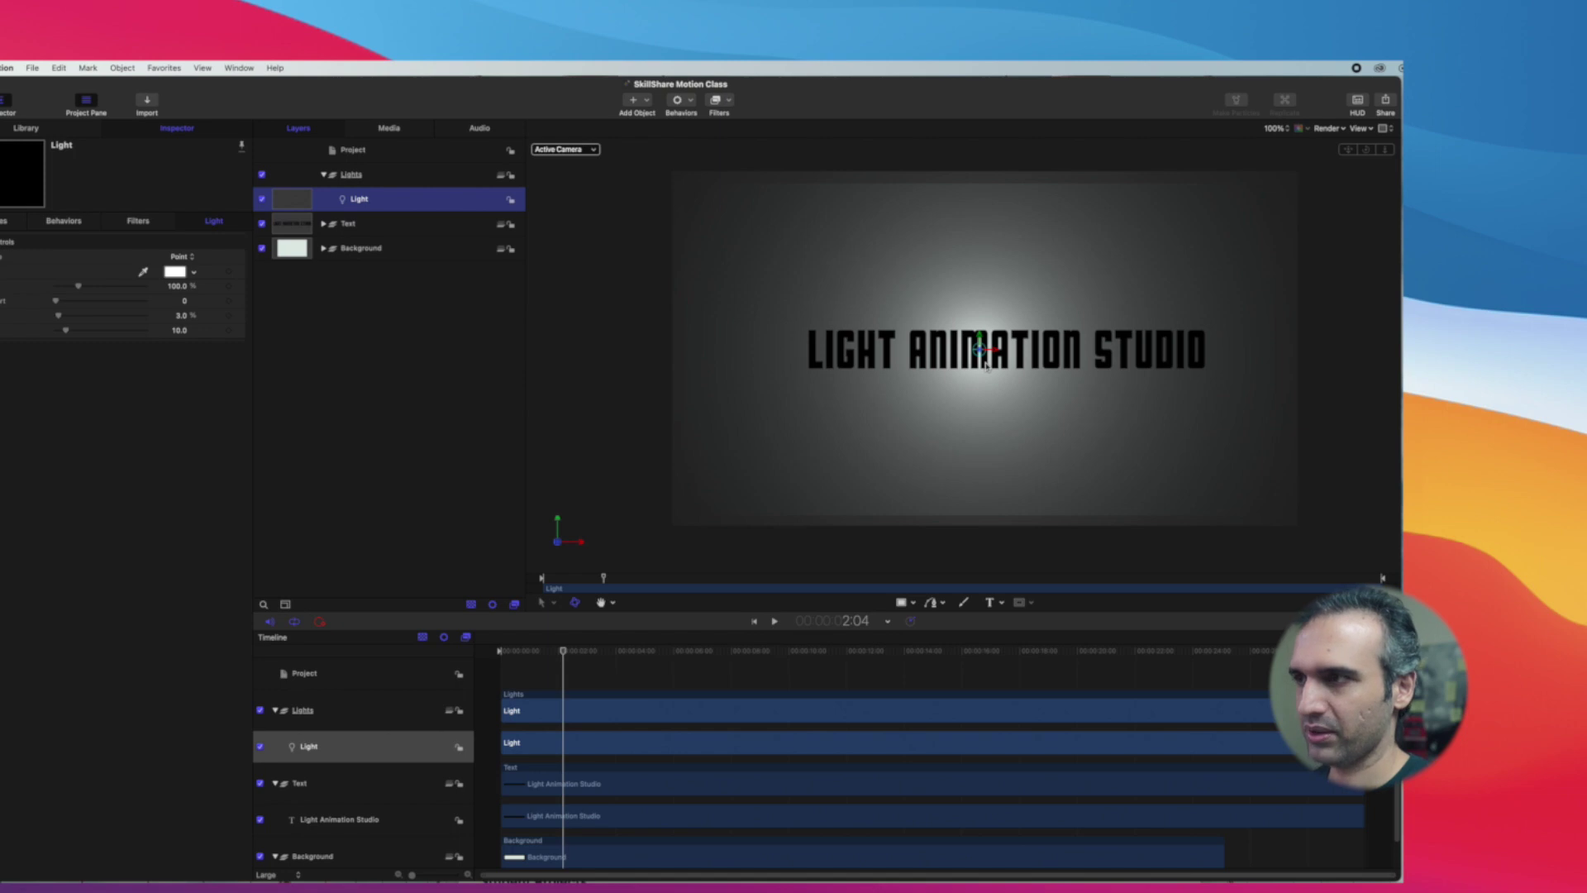
{"action": "key", "text": "super+equal"}
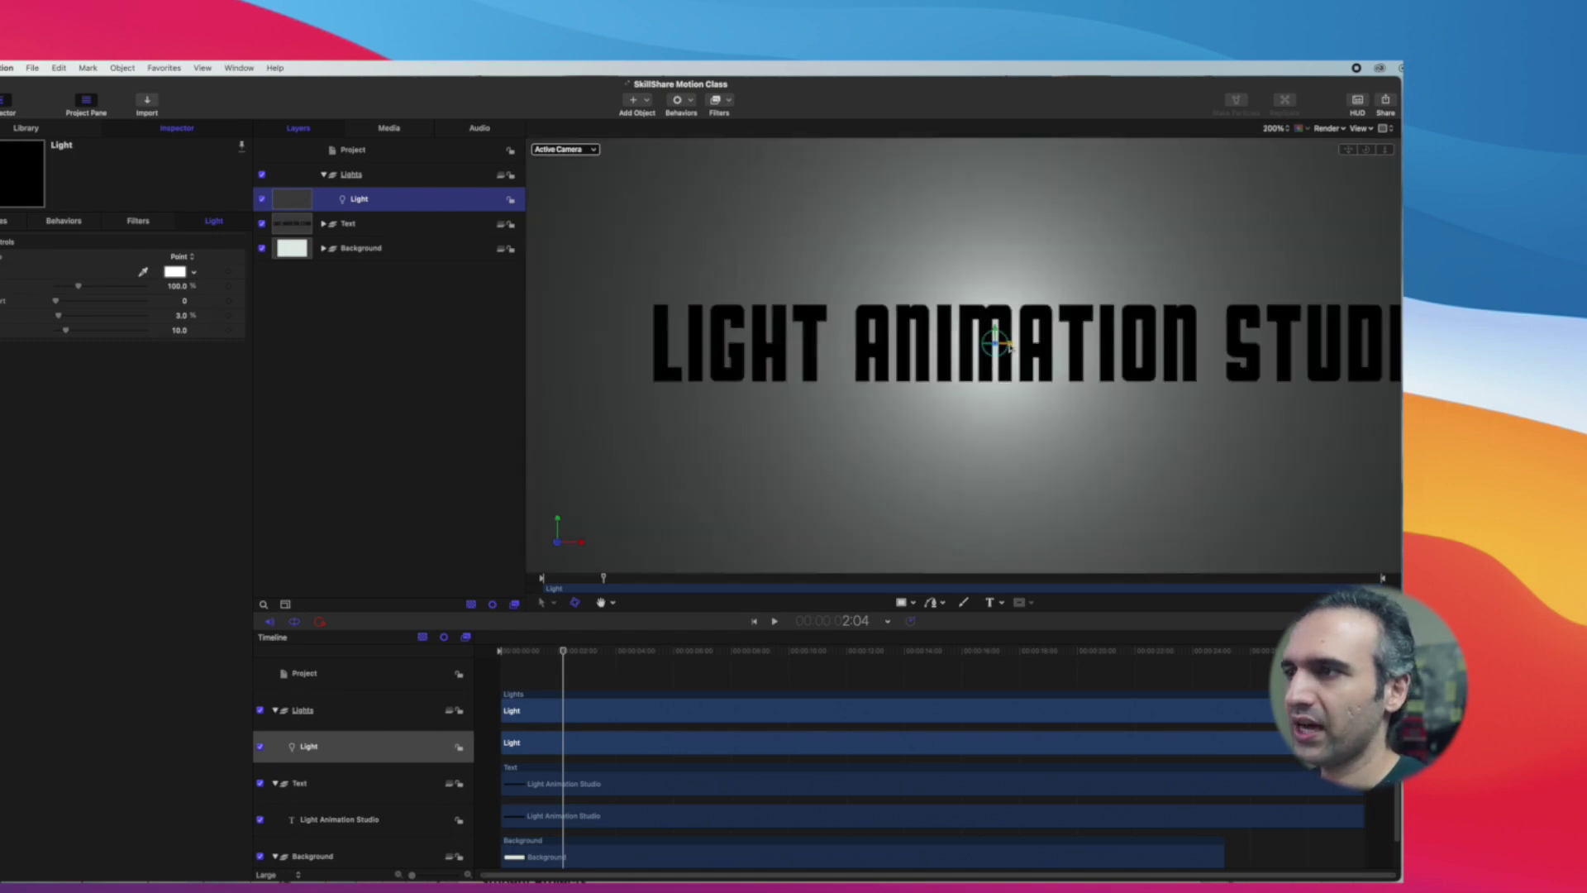
{"action": "left_click_drag", "start_coordinate": [1010, 347], "coordinate": [797, 354]}
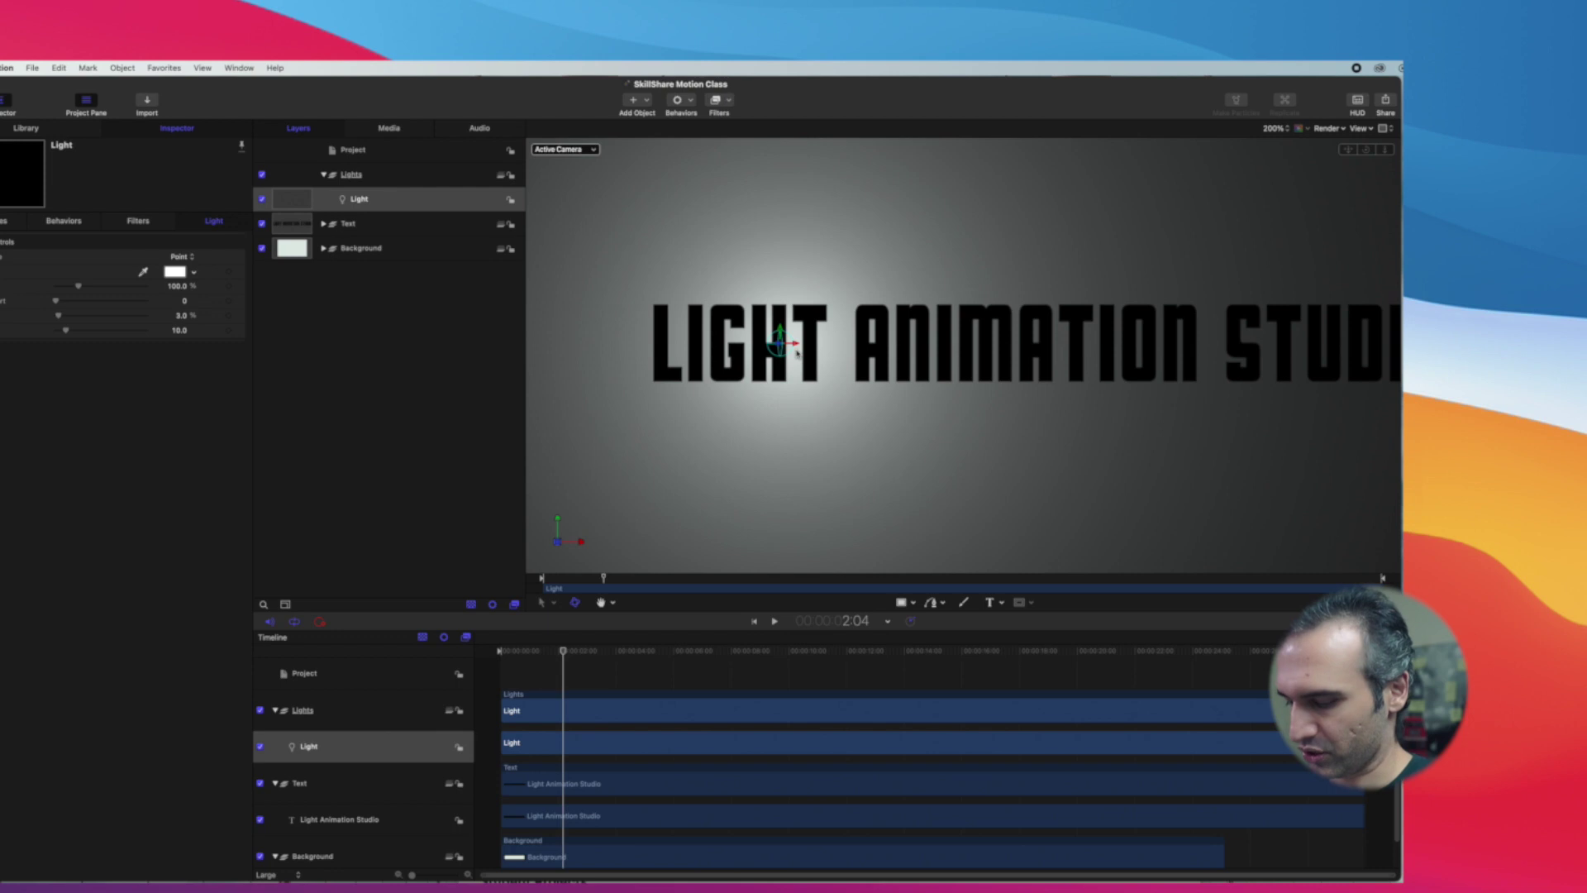
{"action": "key", "text": "shift+z"}
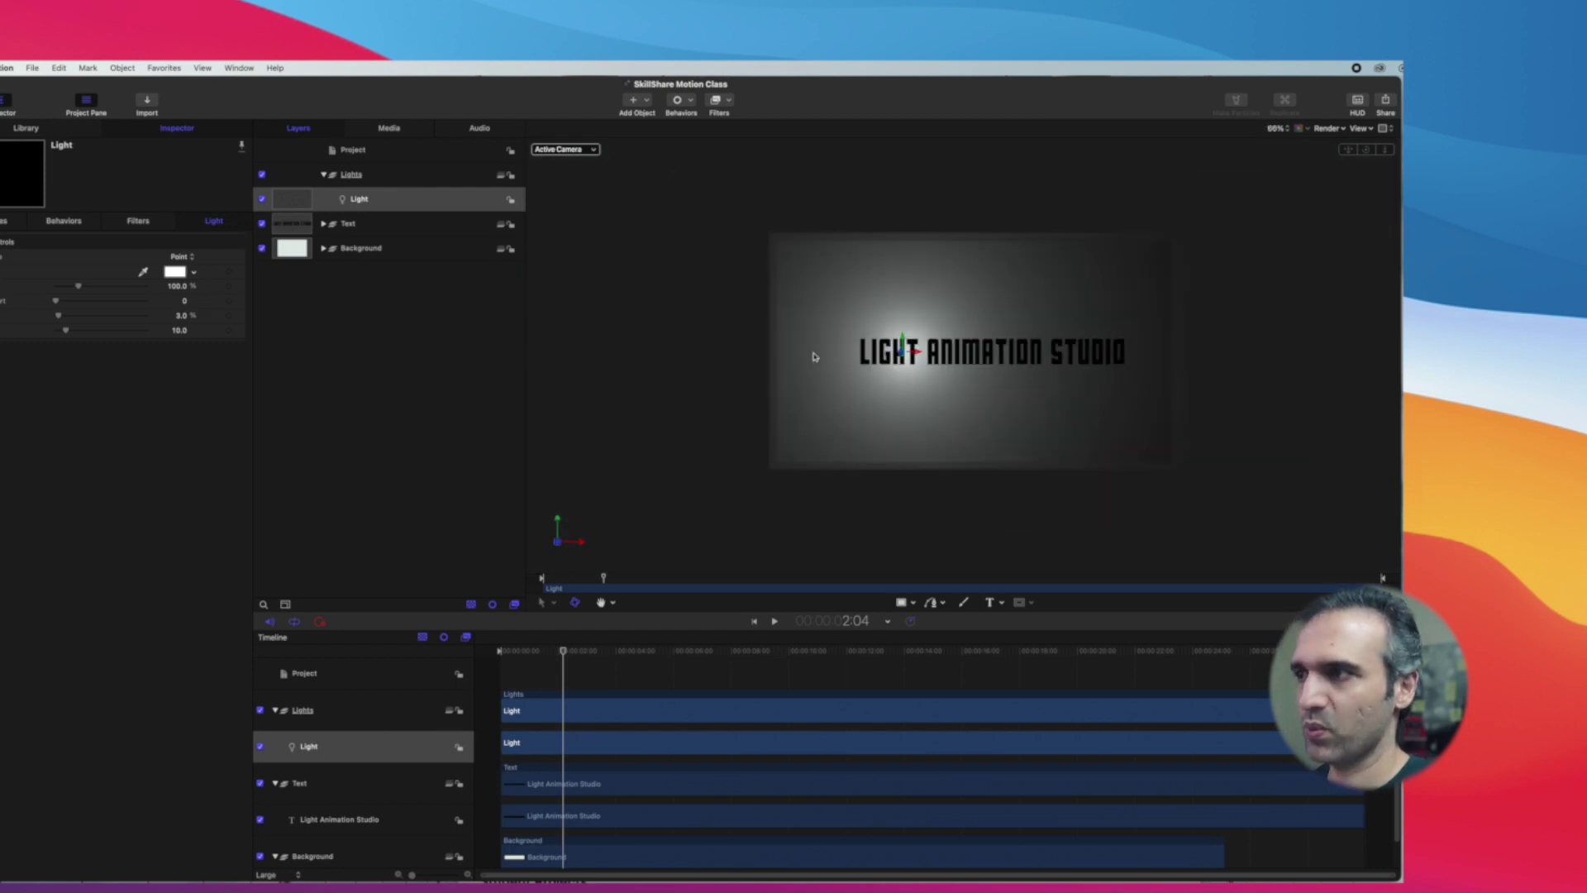
{"action": "left_click_drag", "start_coordinate": [917, 355], "coordinate": [820, 354]}
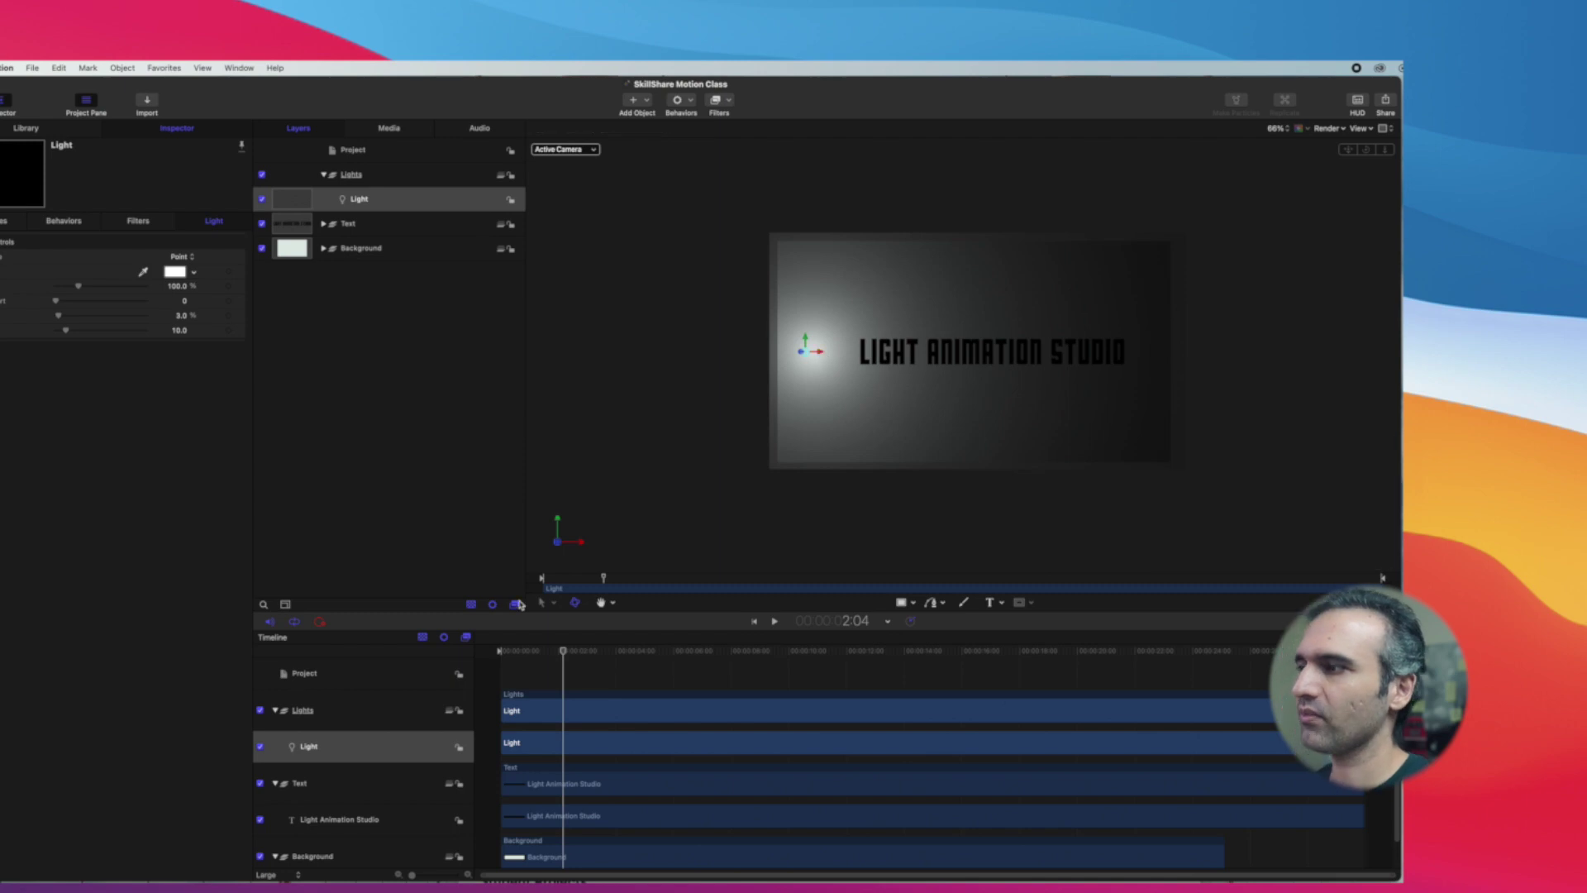
{"action": "left_click", "coordinate": [504, 663]}
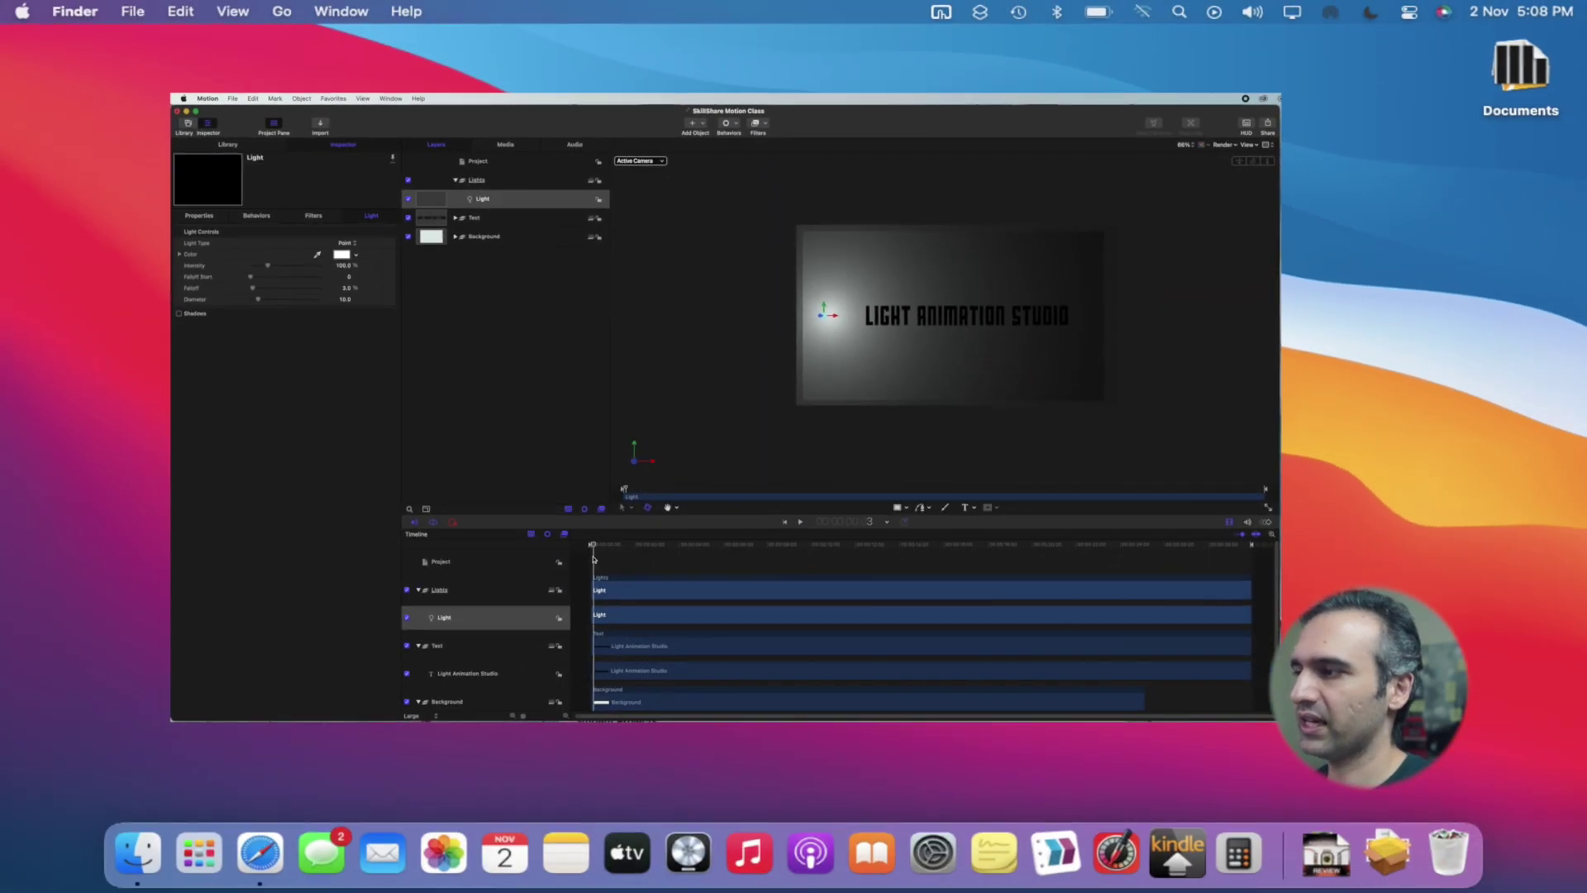
{"action": "left_click_drag", "start_coordinate": [593, 560], "coordinate": [593, 559]}
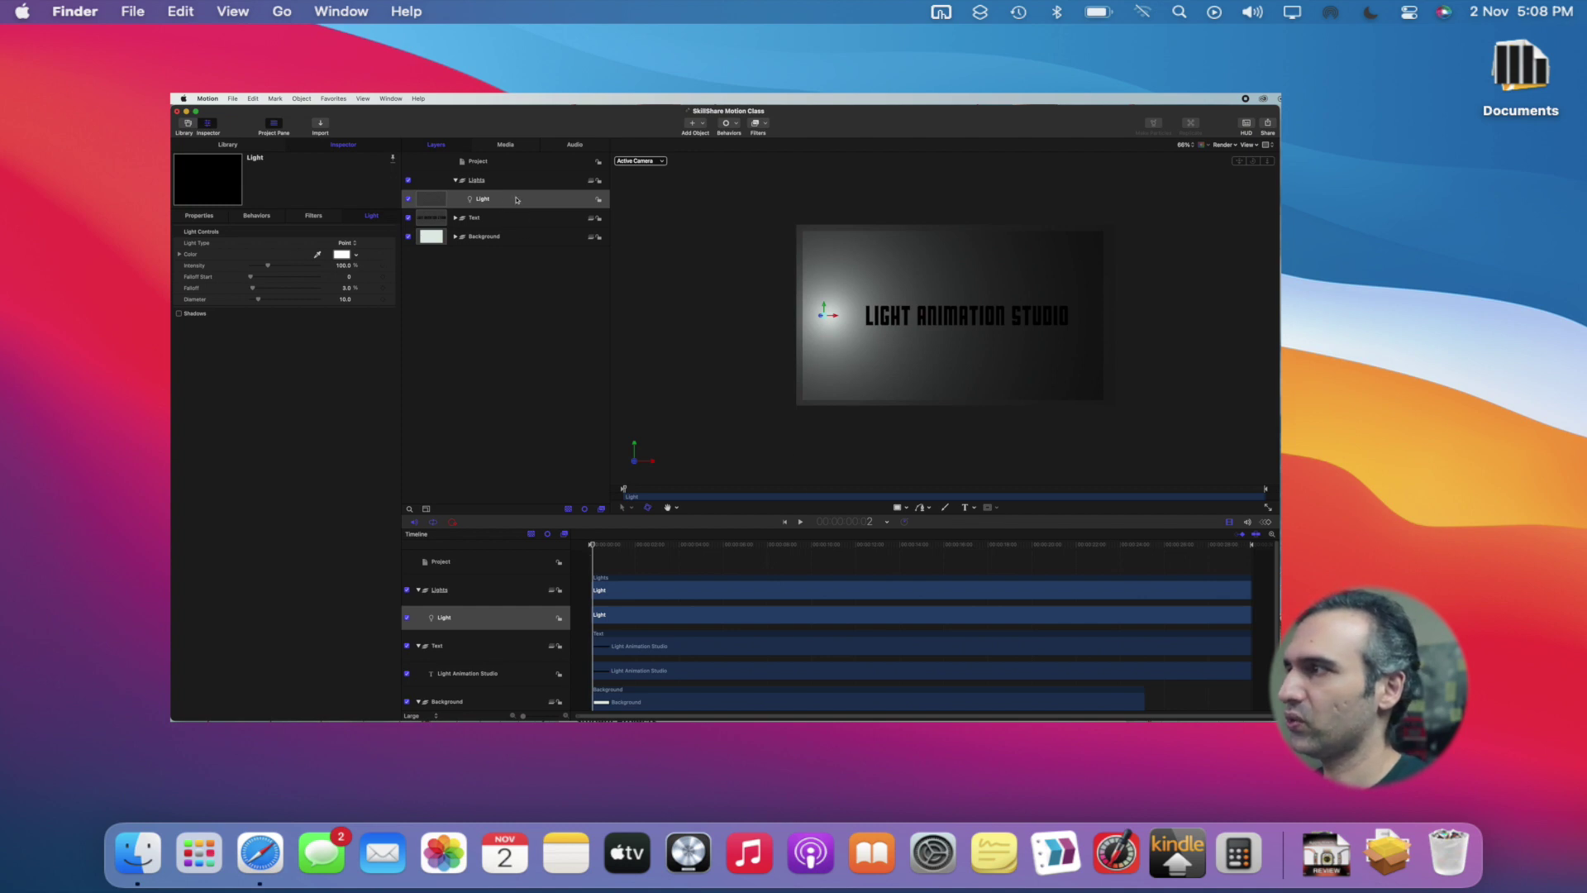
Keyframe the light's position at the timeline start and about two seconds in, moved to the title's right end, and preview the sweep
{"action": "left_click", "coordinate": [199, 215]}
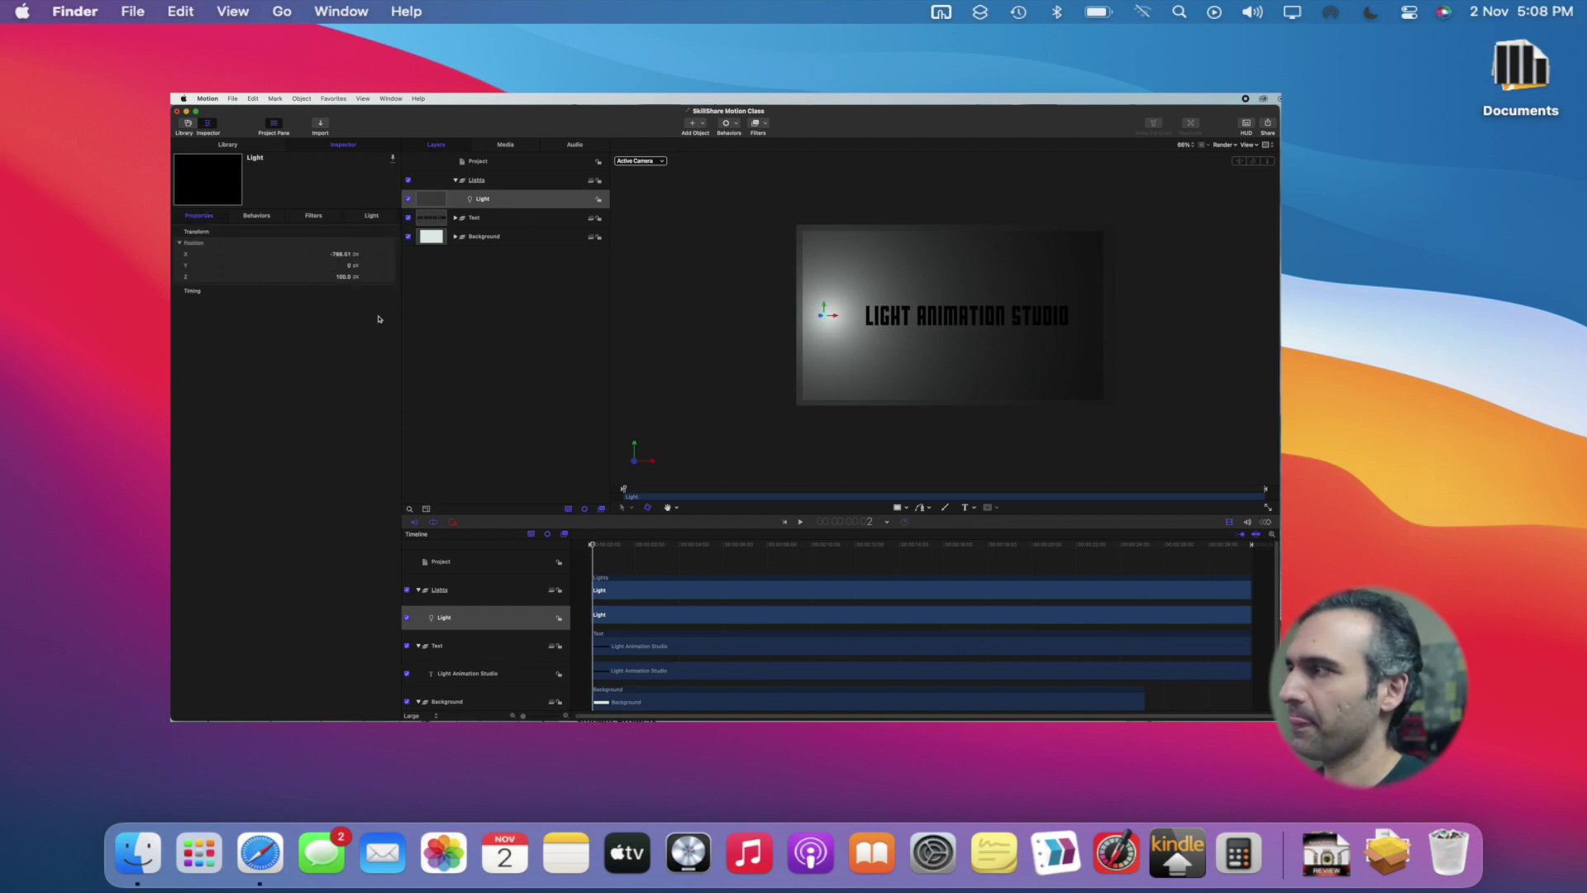
{"action": "left_click", "coordinate": [382, 256]}
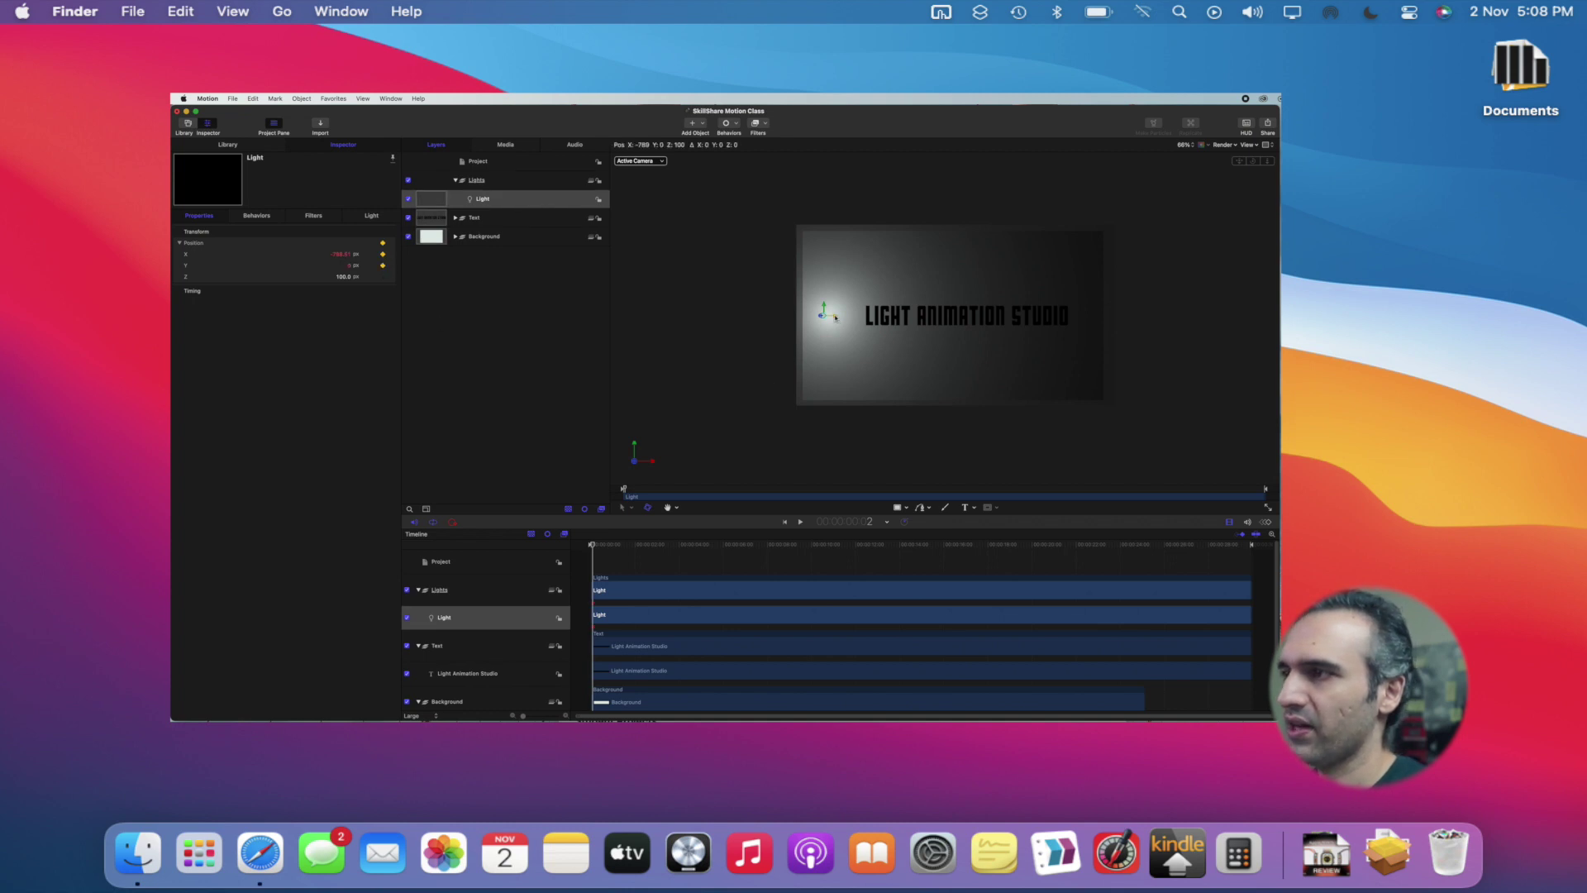
{"action": "left_click", "coordinate": [595, 545]}
{"action": "left_click_drag", "start_coordinate": [598, 546], "coordinate": [637, 546]}
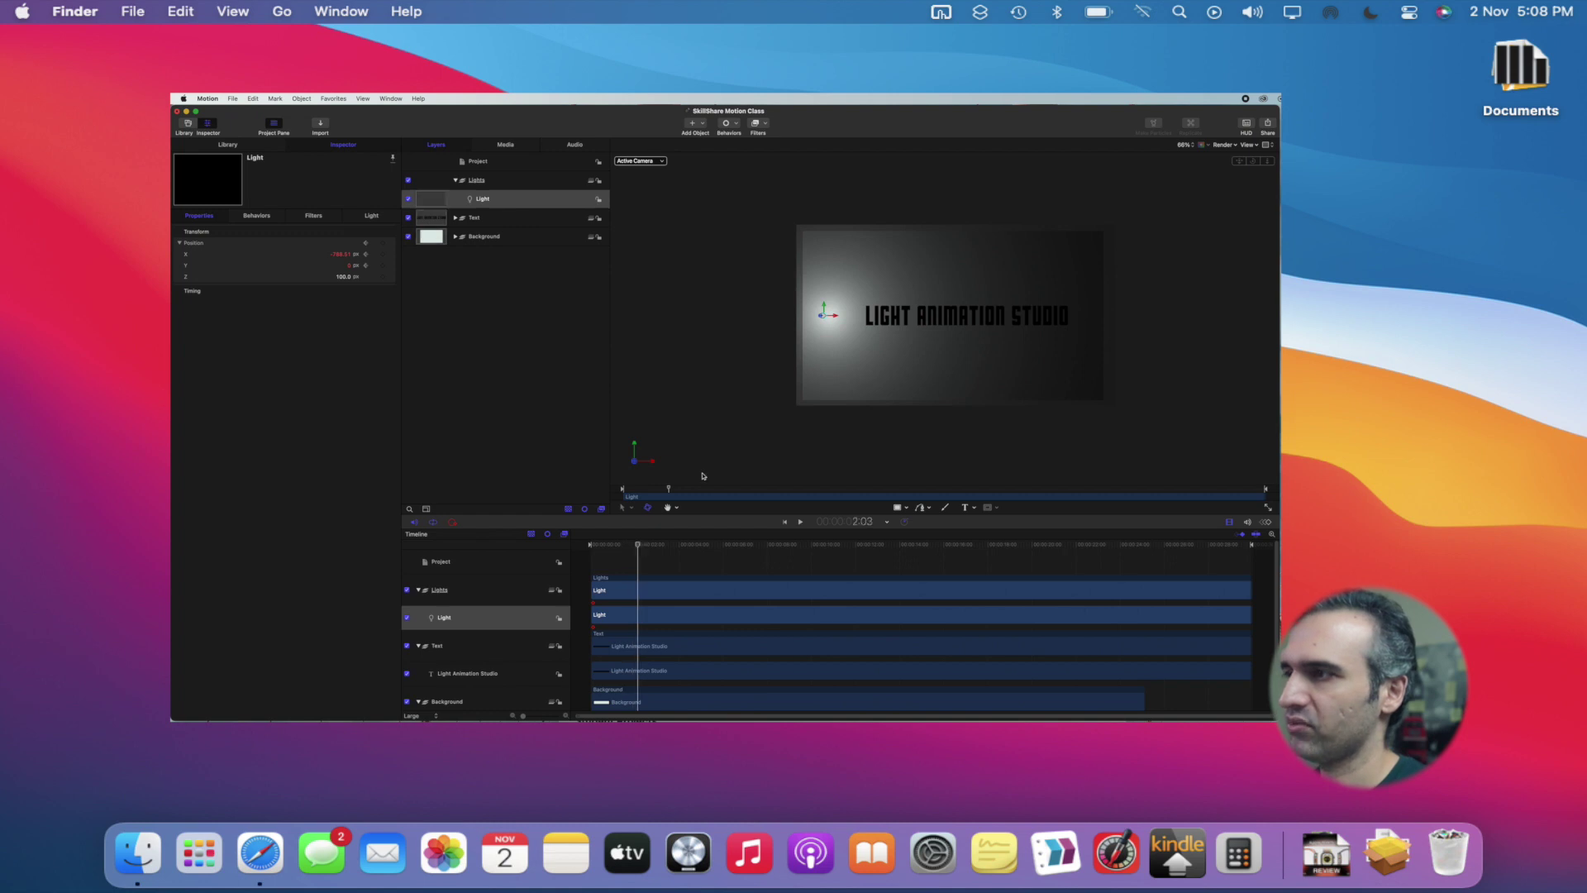
{"action": "left_click_drag", "start_coordinate": [833, 327], "coordinate": [1105, 323]}
{"action": "key", "text": "Home"}
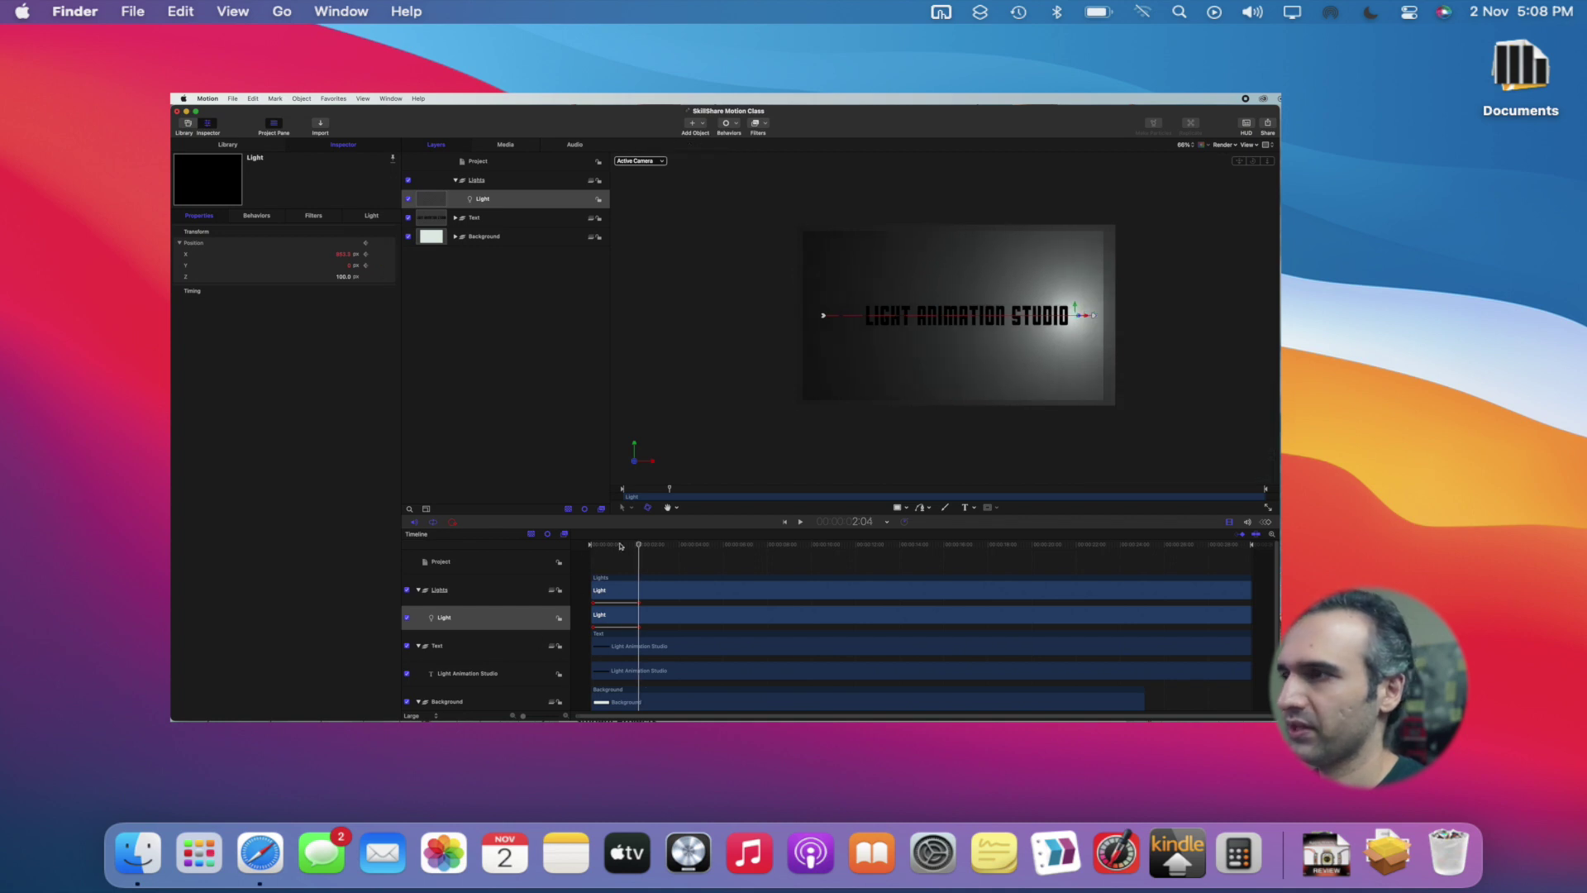
{"action": "key", "text": "space"}
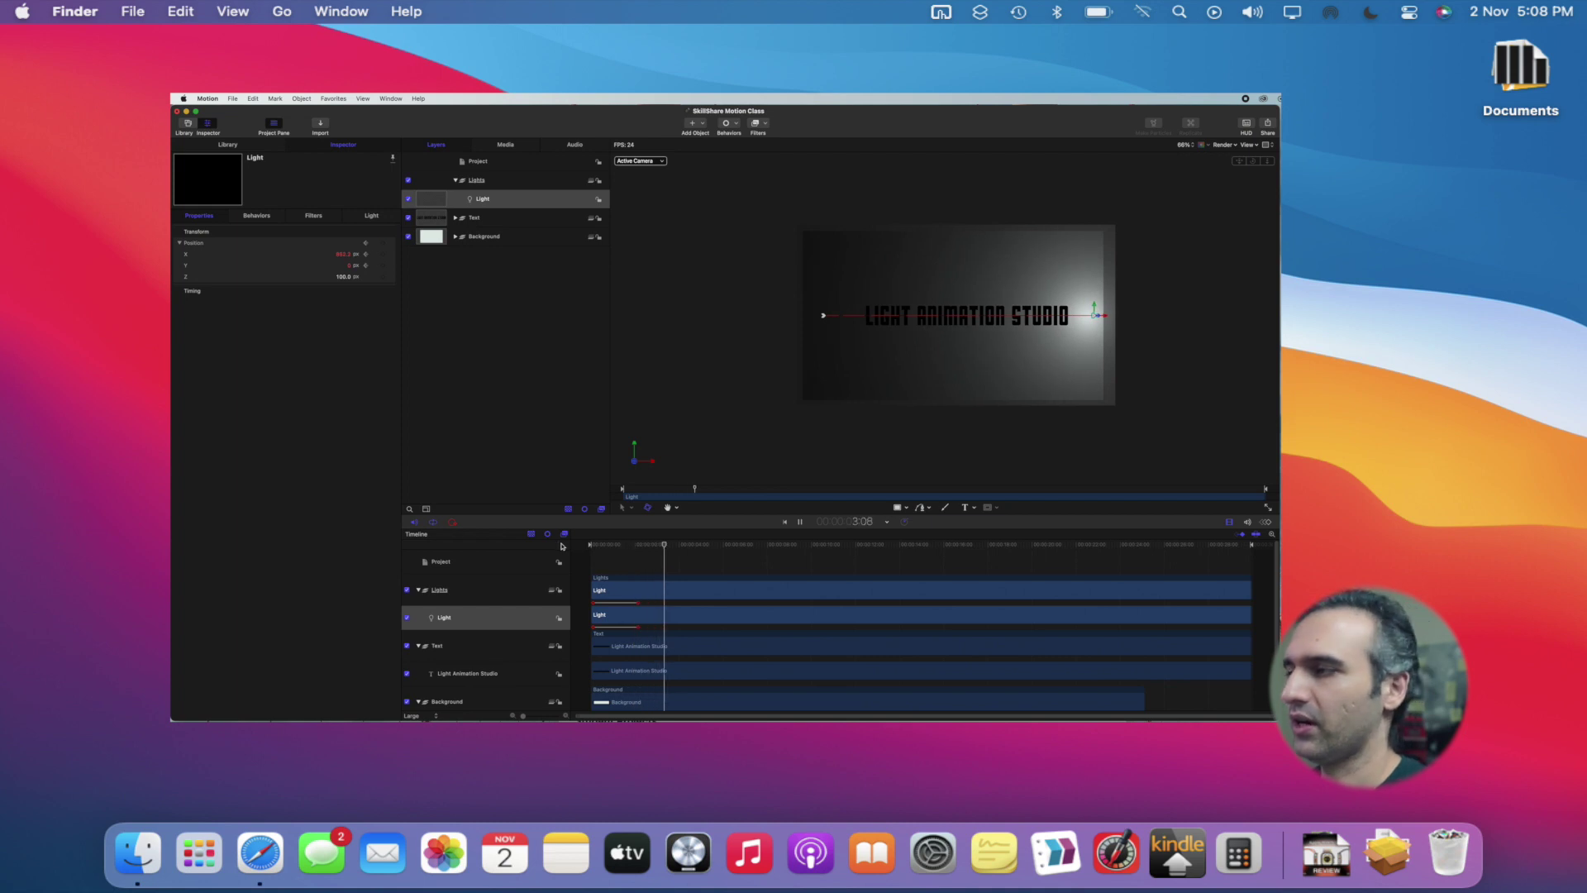
{"action": "key", "text": "Home"}
{"action": "key", "text": "space"}
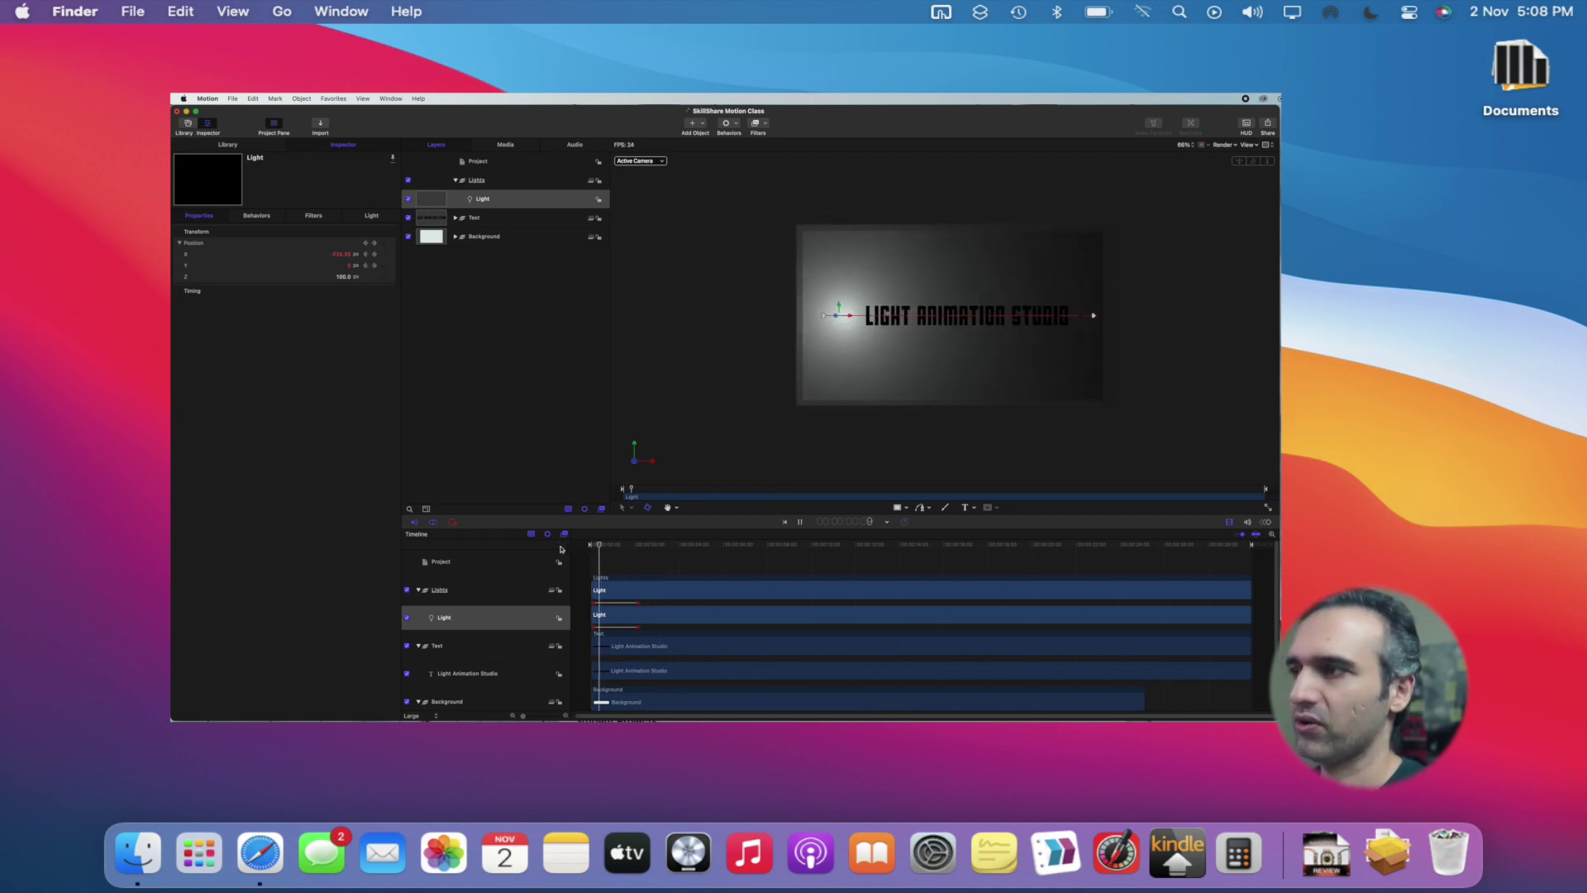
{"action": "key", "text": "space"}
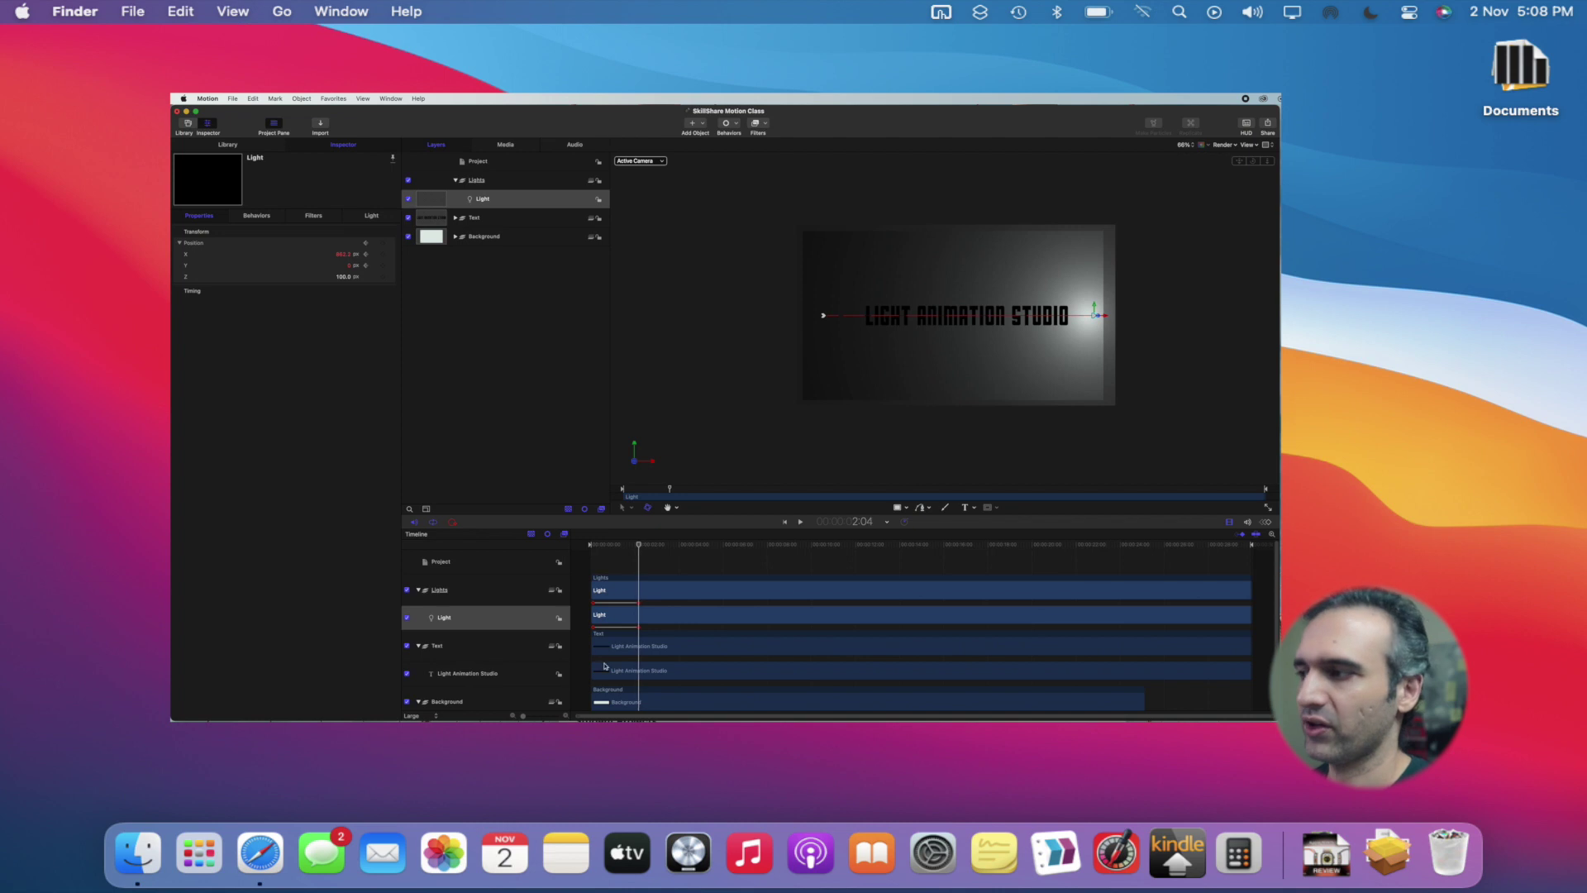
Move the light's end position keyframes later in the timeline to slow the sweep, and preview the animation
{"action": "left_click_drag", "start_coordinate": [639, 605], "coordinate": [711, 606]}
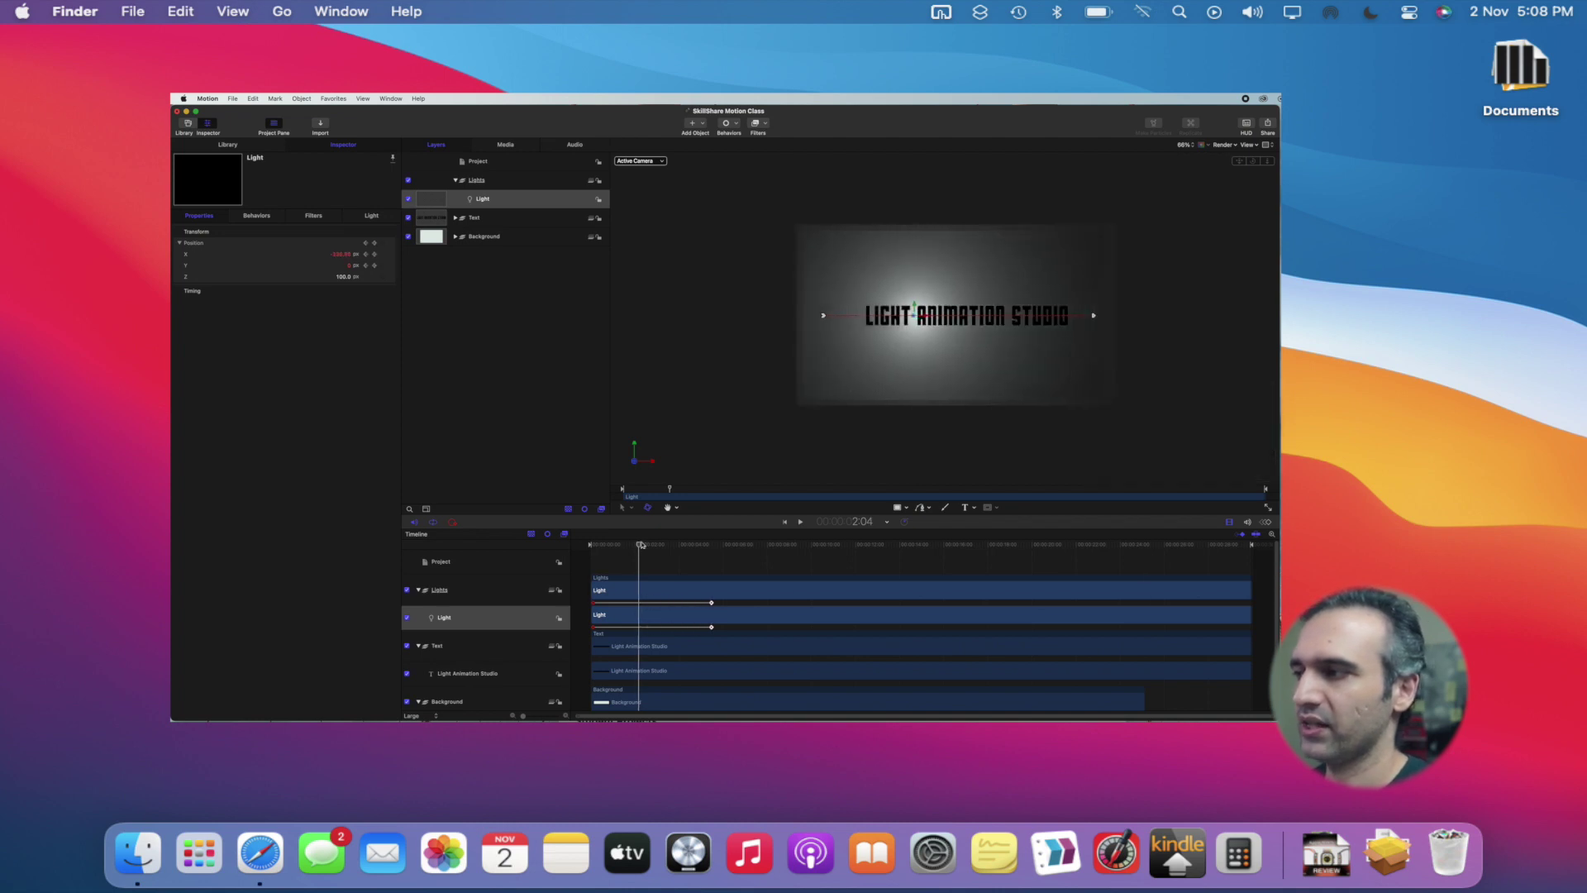
{"action": "key", "text": "Home"}
{"action": "key", "text": "space"}
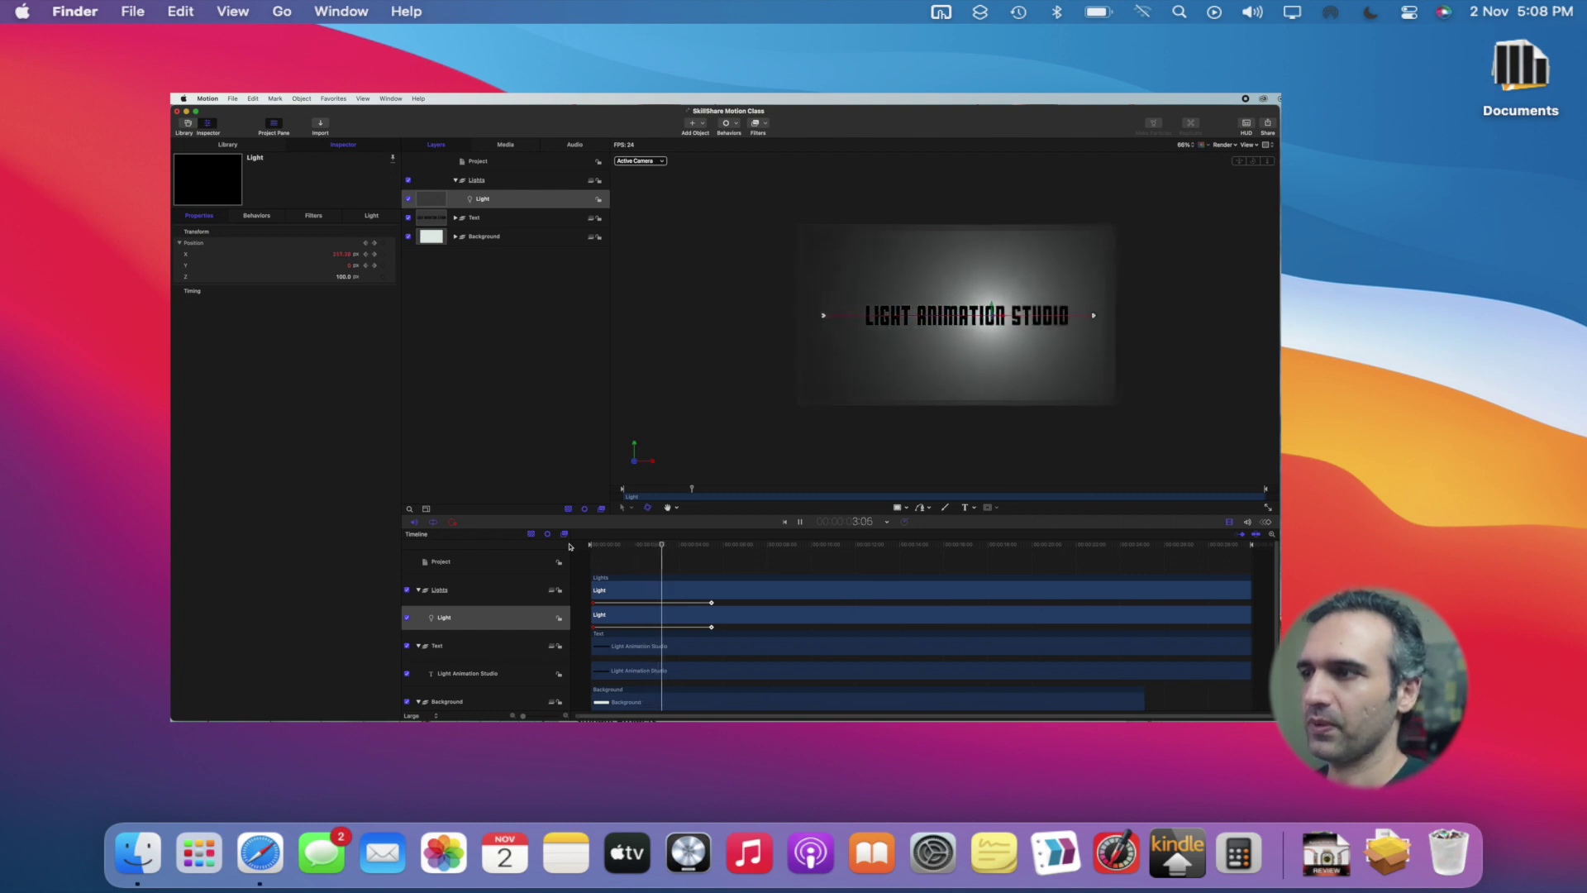
{"action": "key", "text": "space"}
{"action": "left_click", "coordinate": [844, 450]}
{"action": "left_click_drag", "start_coordinate": [668, 545], "coordinate": [646, 552]}
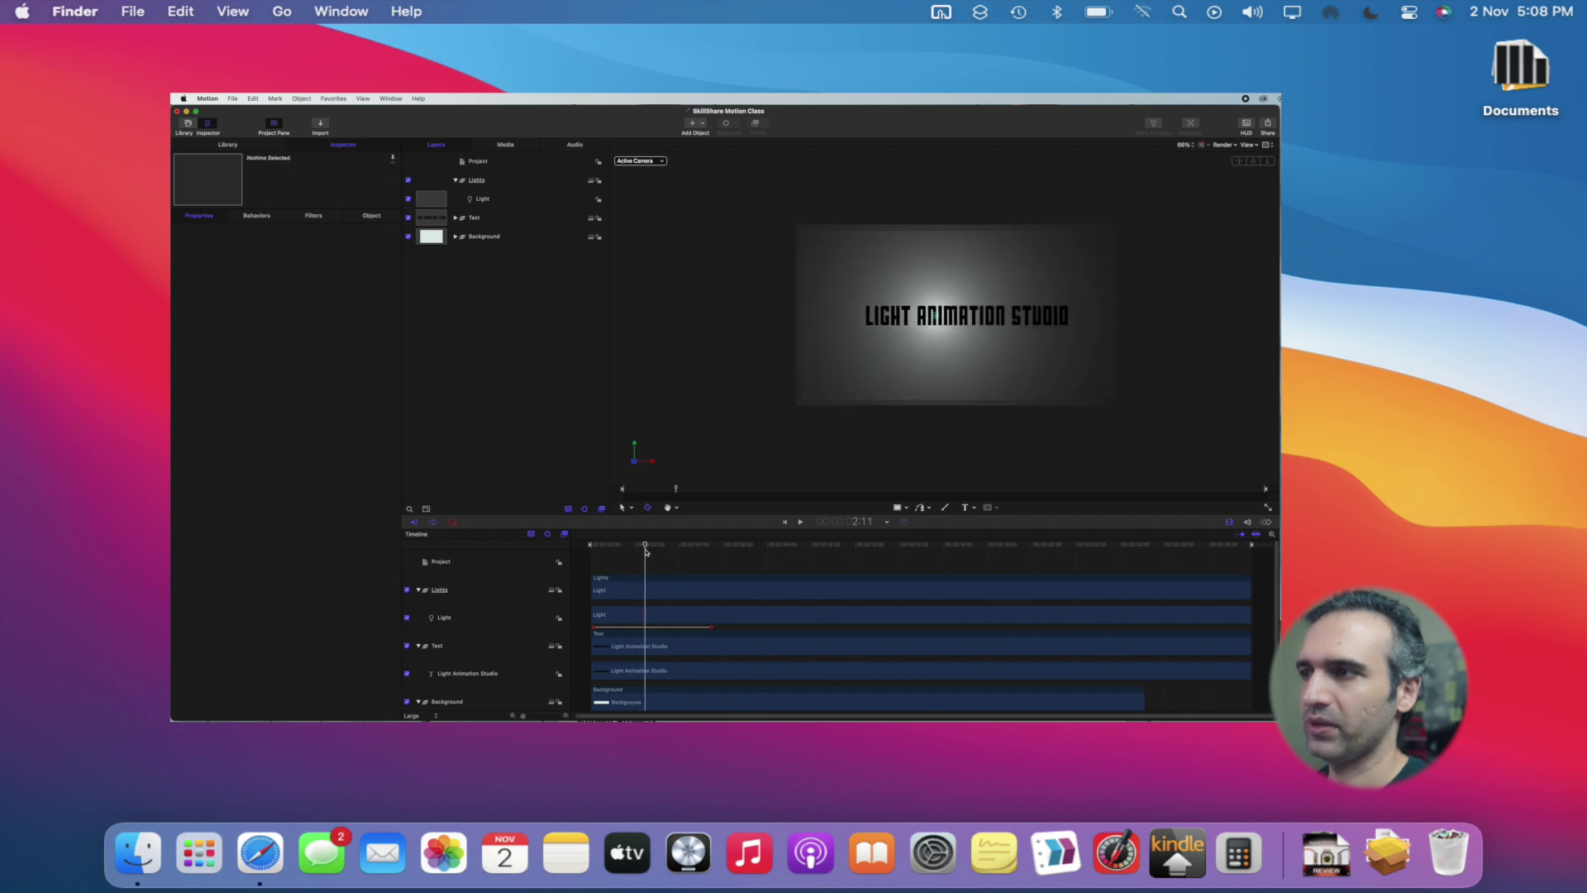
Export the project as a movie named "Lights" in the exports folder, play the exported movie and close it
{"action": "left_click", "coordinate": [1269, 123]}
{"action": "left_click", "coordinate": [1233, 143]}
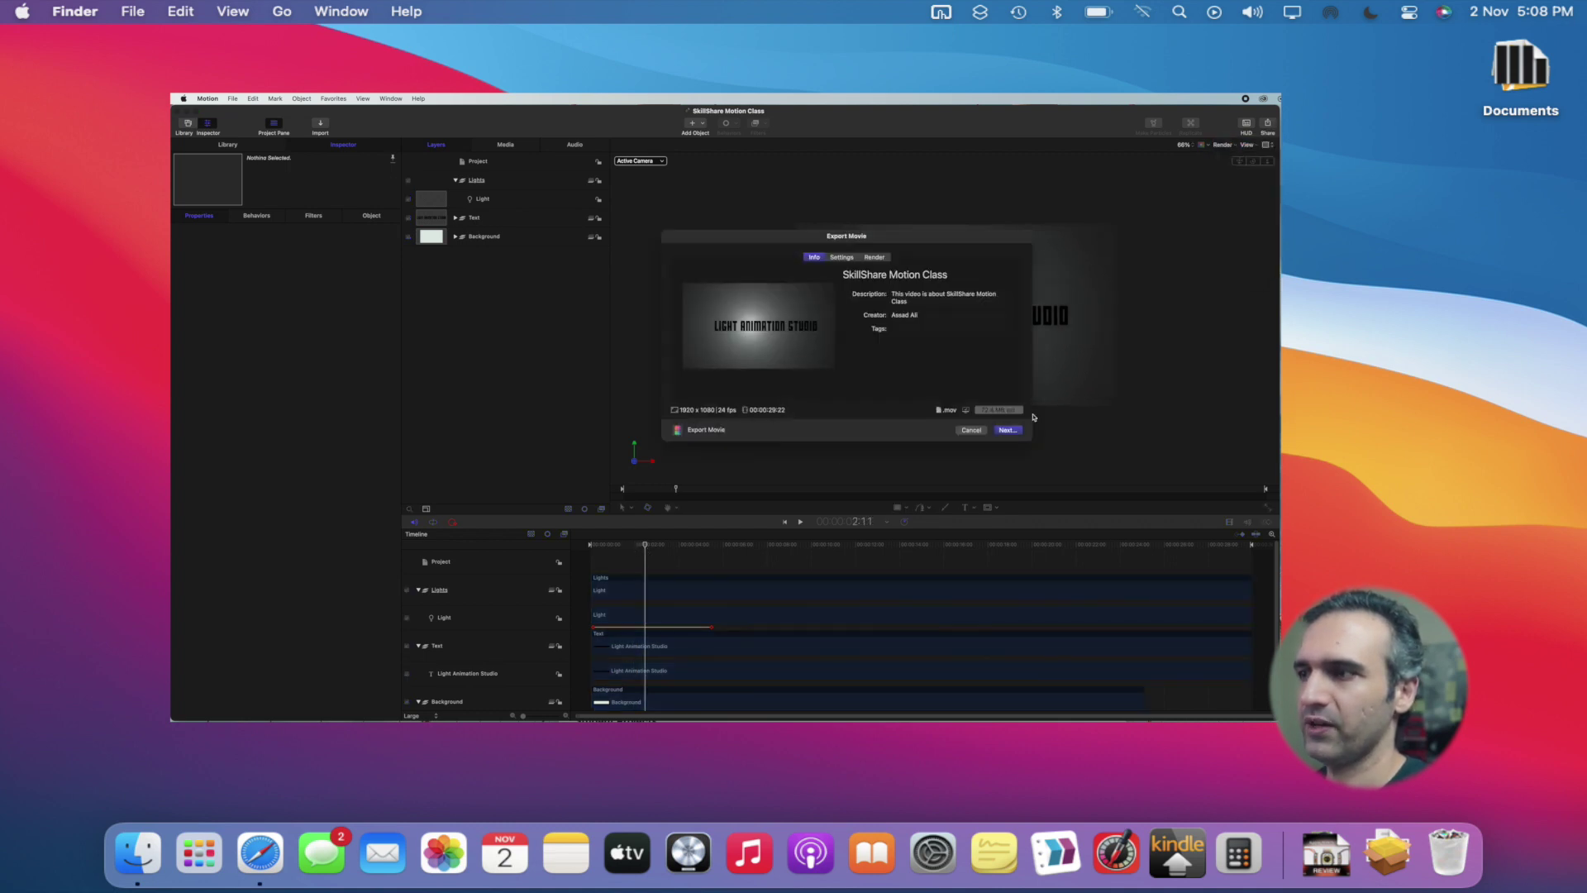
{"action": "key", "text": "Return"}
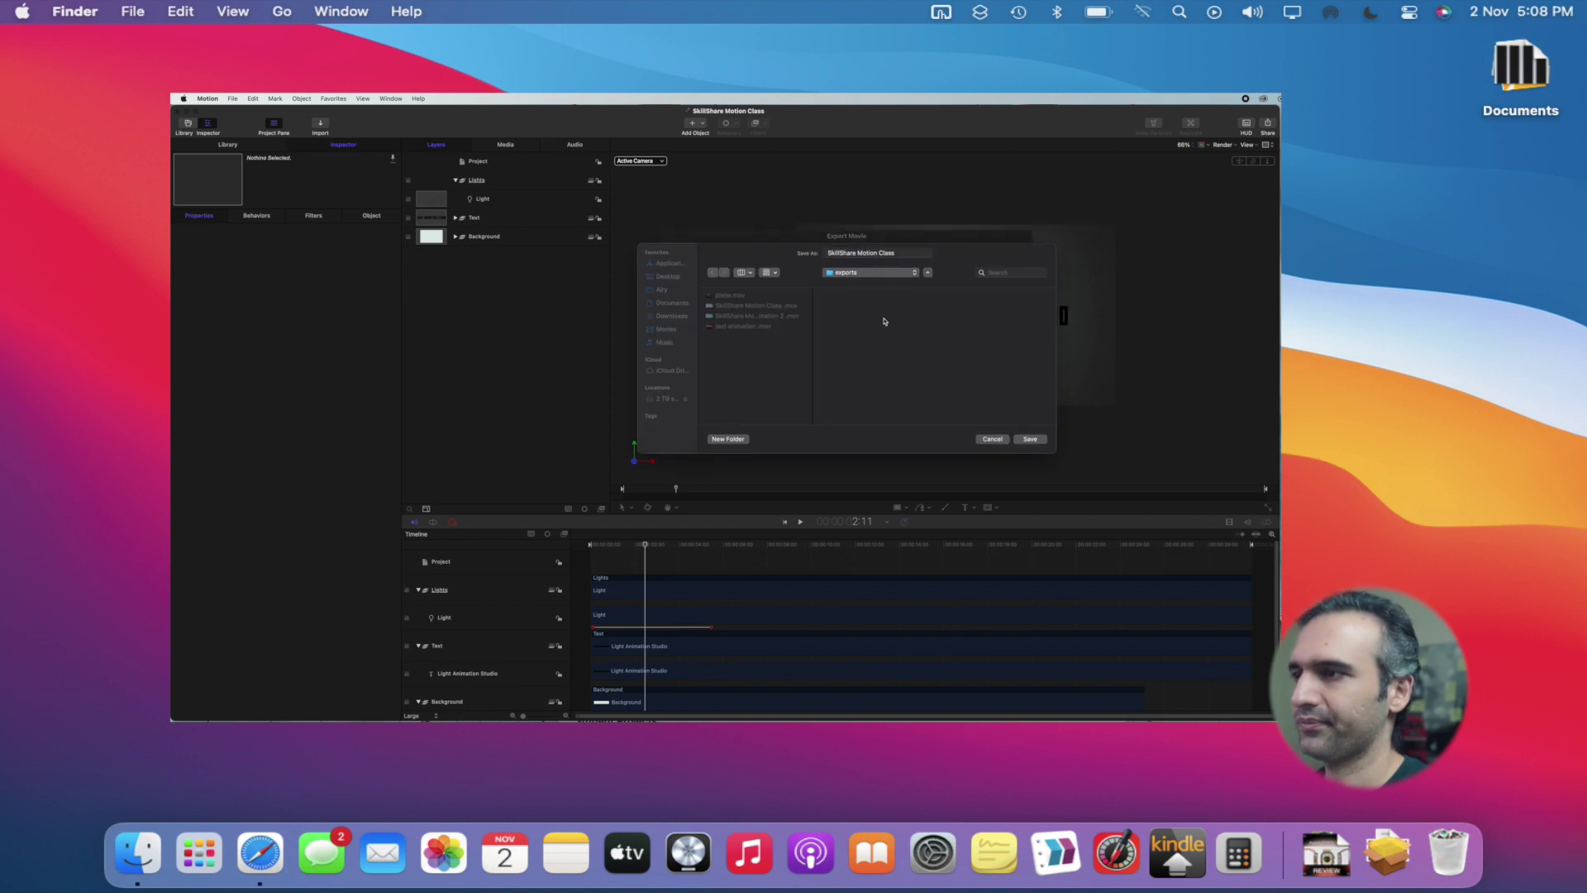
{"action": "type", "text": "L"}
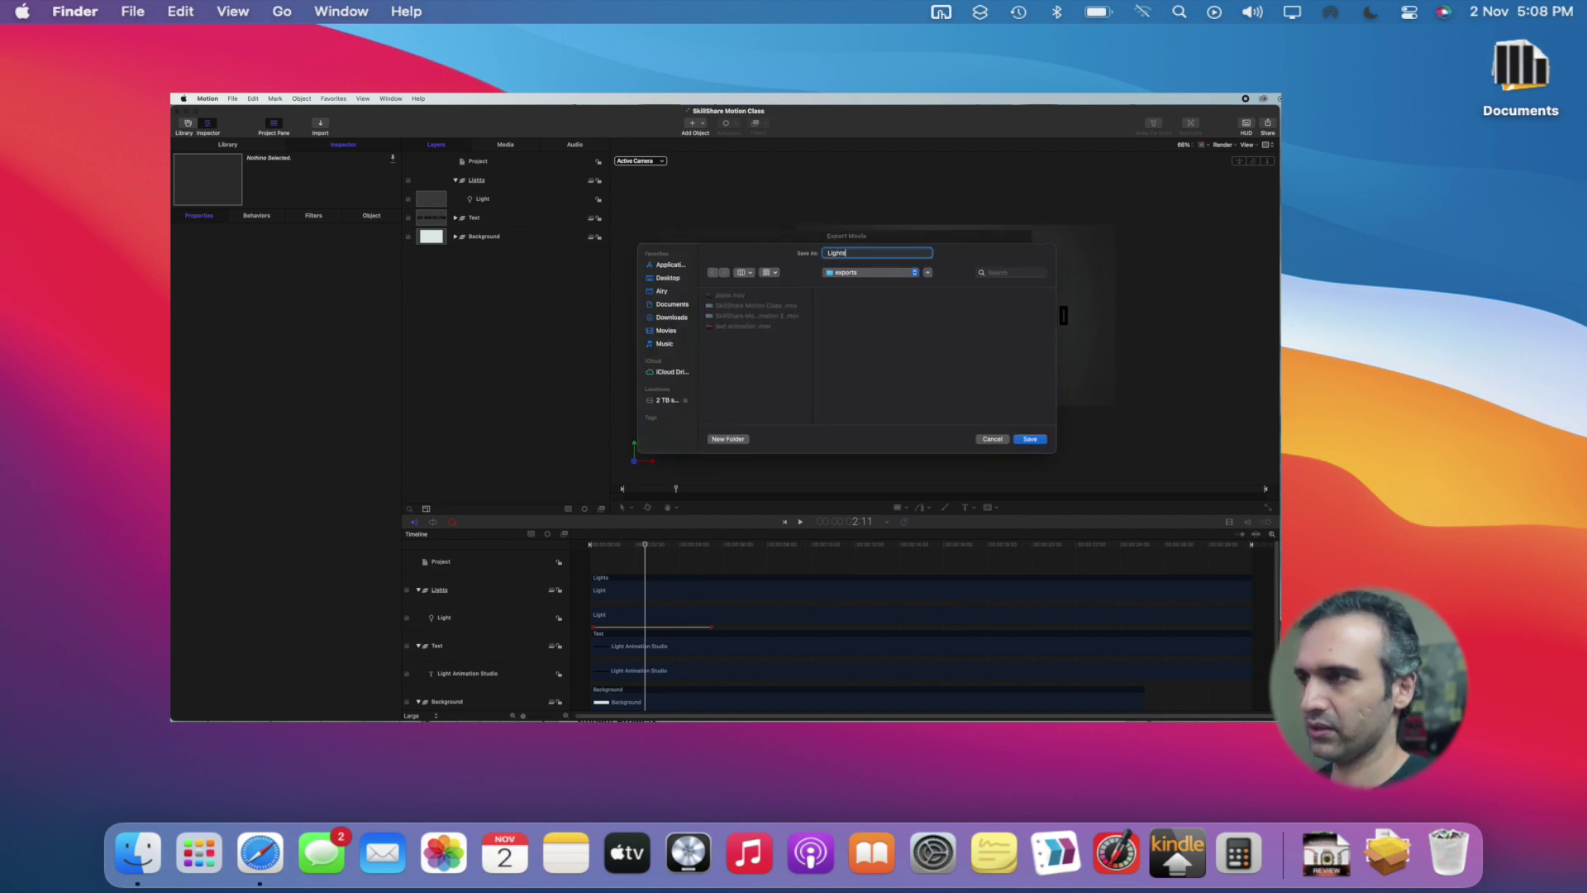
{"action": "type", "text": "ights"}
{"action": "key", "text": "Return"}
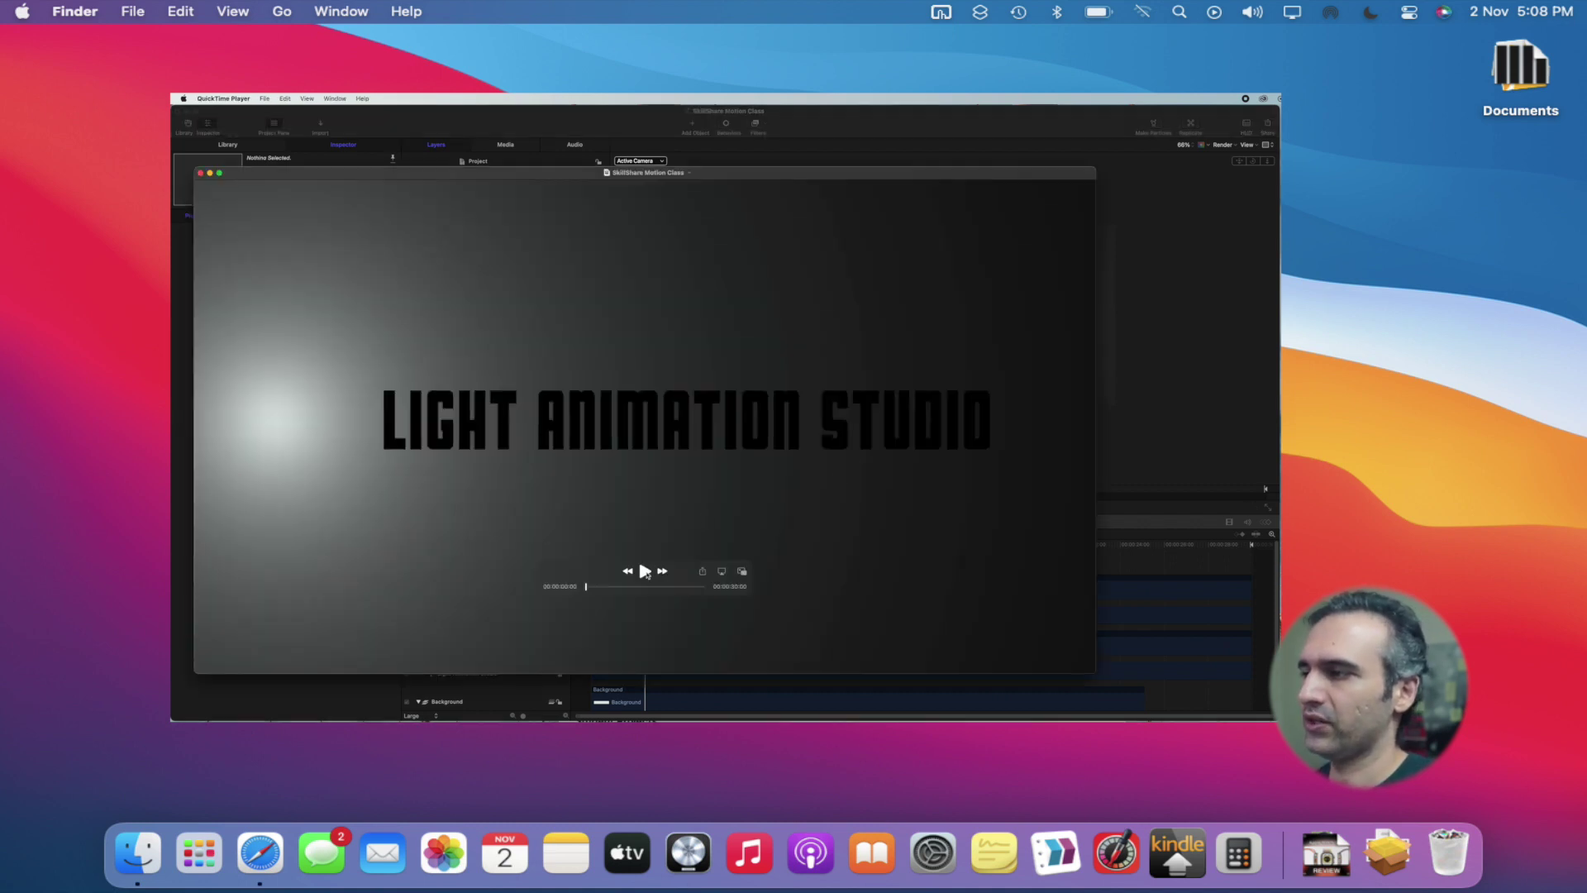
{"action": "left_click", "coordinate": [645, 571]}
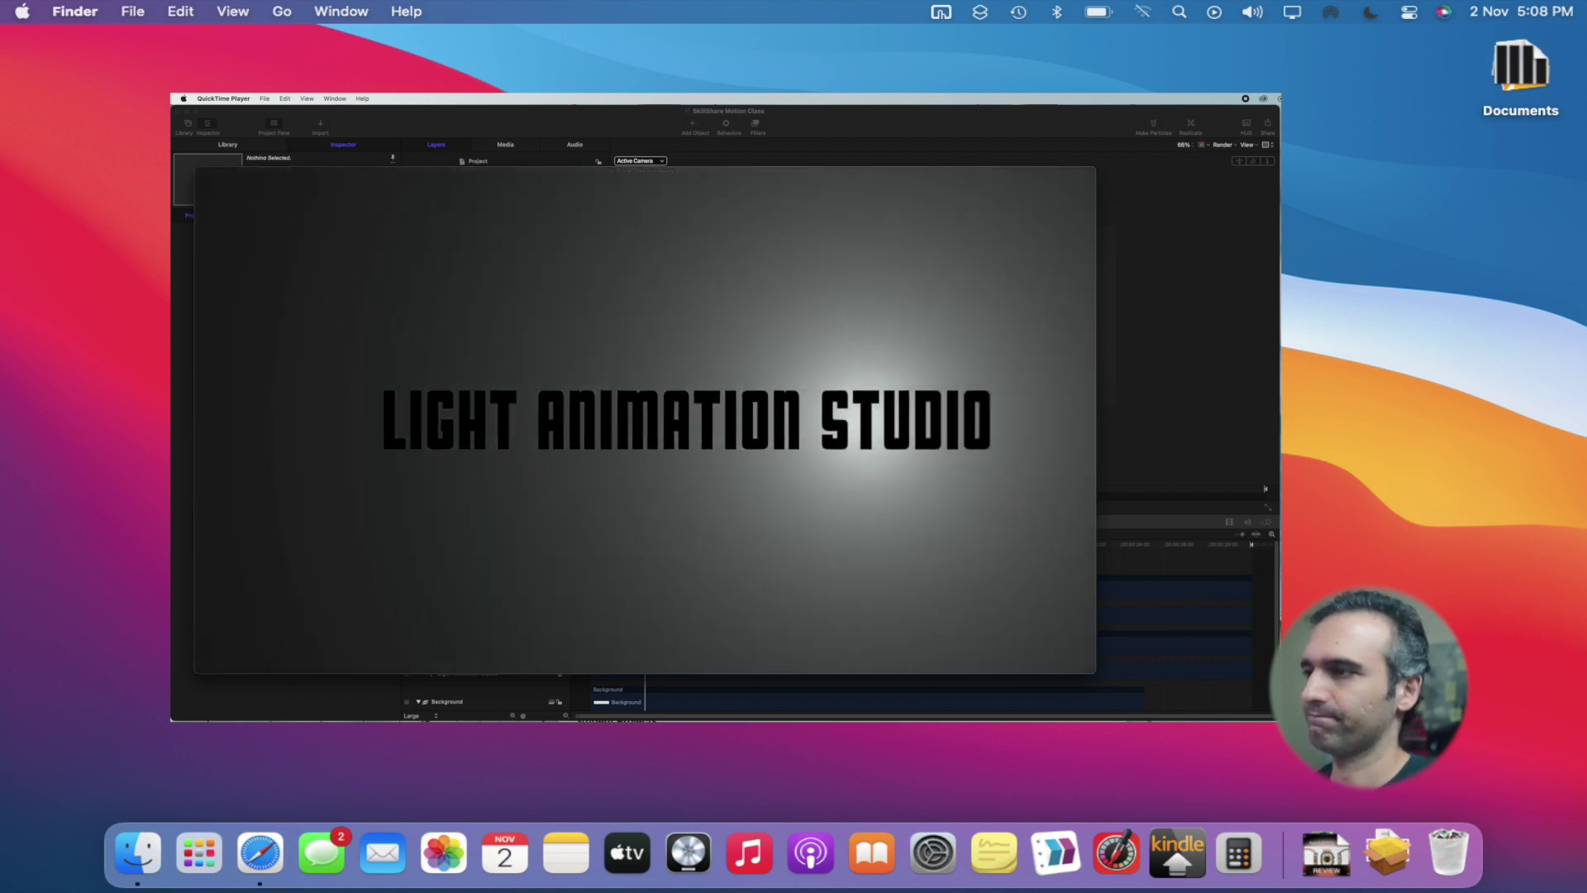
{"action": "key", "text": "super+w"}
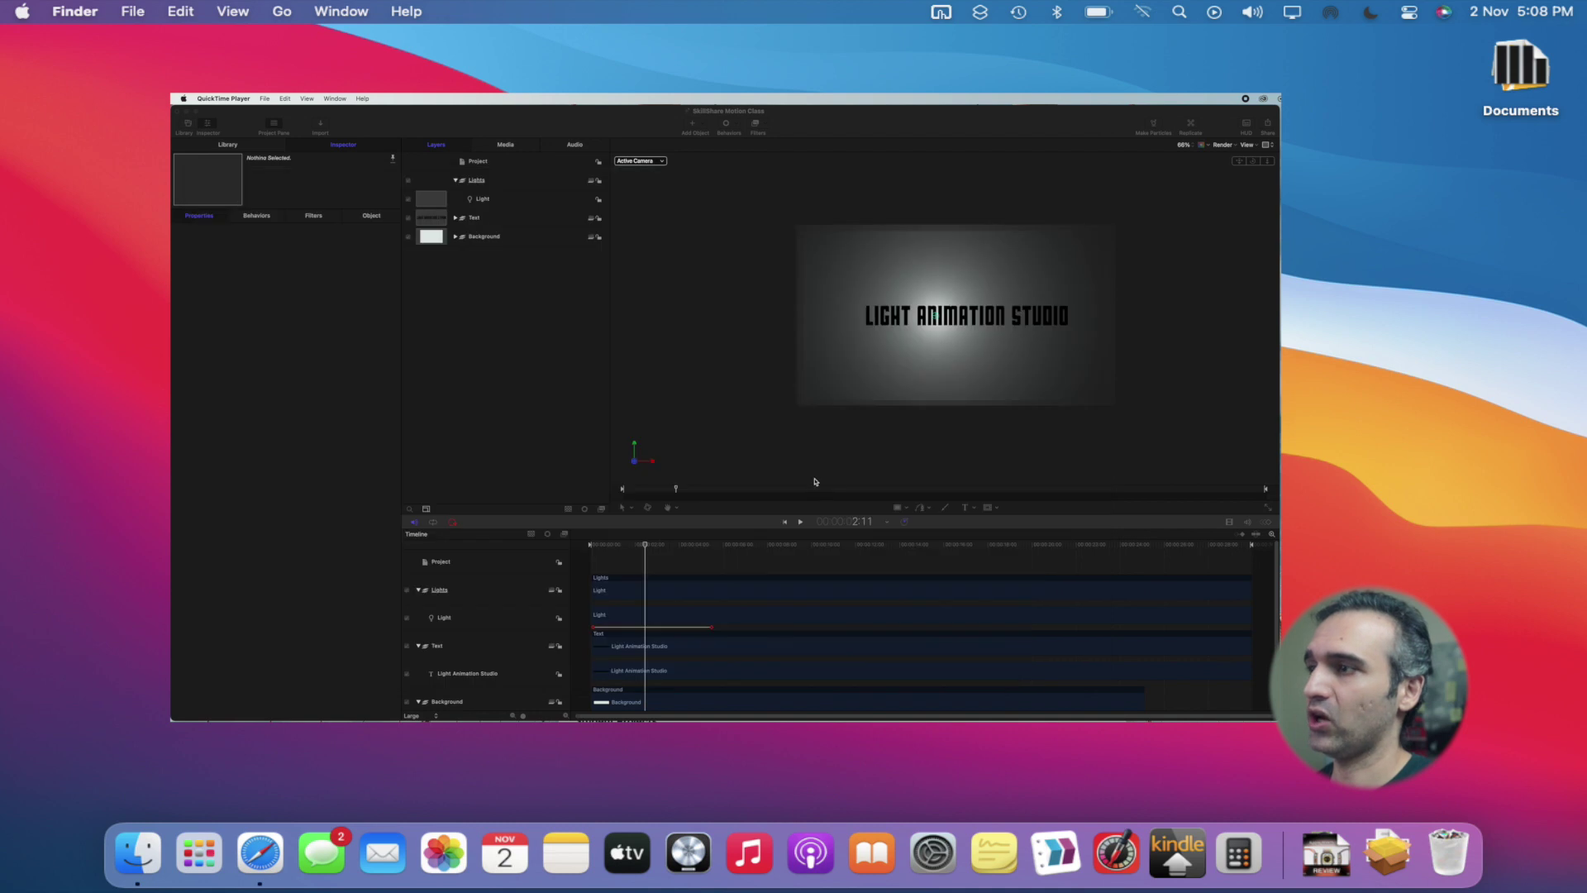
Move the light's end keyframes back to the timeline start to remove the sweep, and centre the light horizontally on the title
{"action": "left_click", "coordinate": [714, 634]}
{"action": "left_click", "coordinate": [711, 631]}
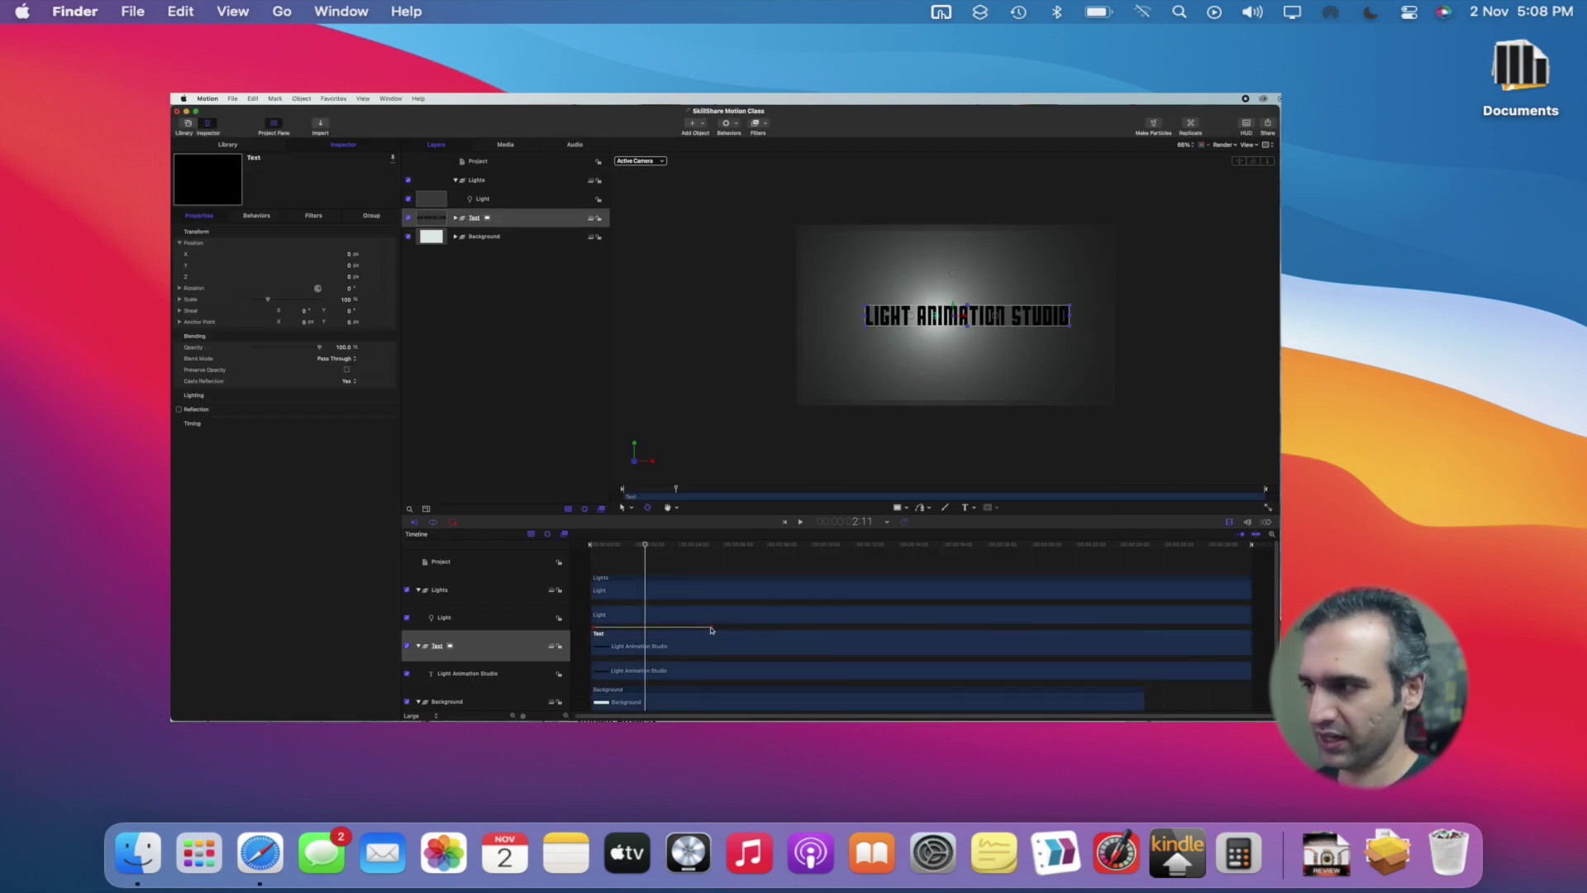
{"action": "left_click_drag", "start_coordinate": [713, 630], "coordinate": [603, 630]}
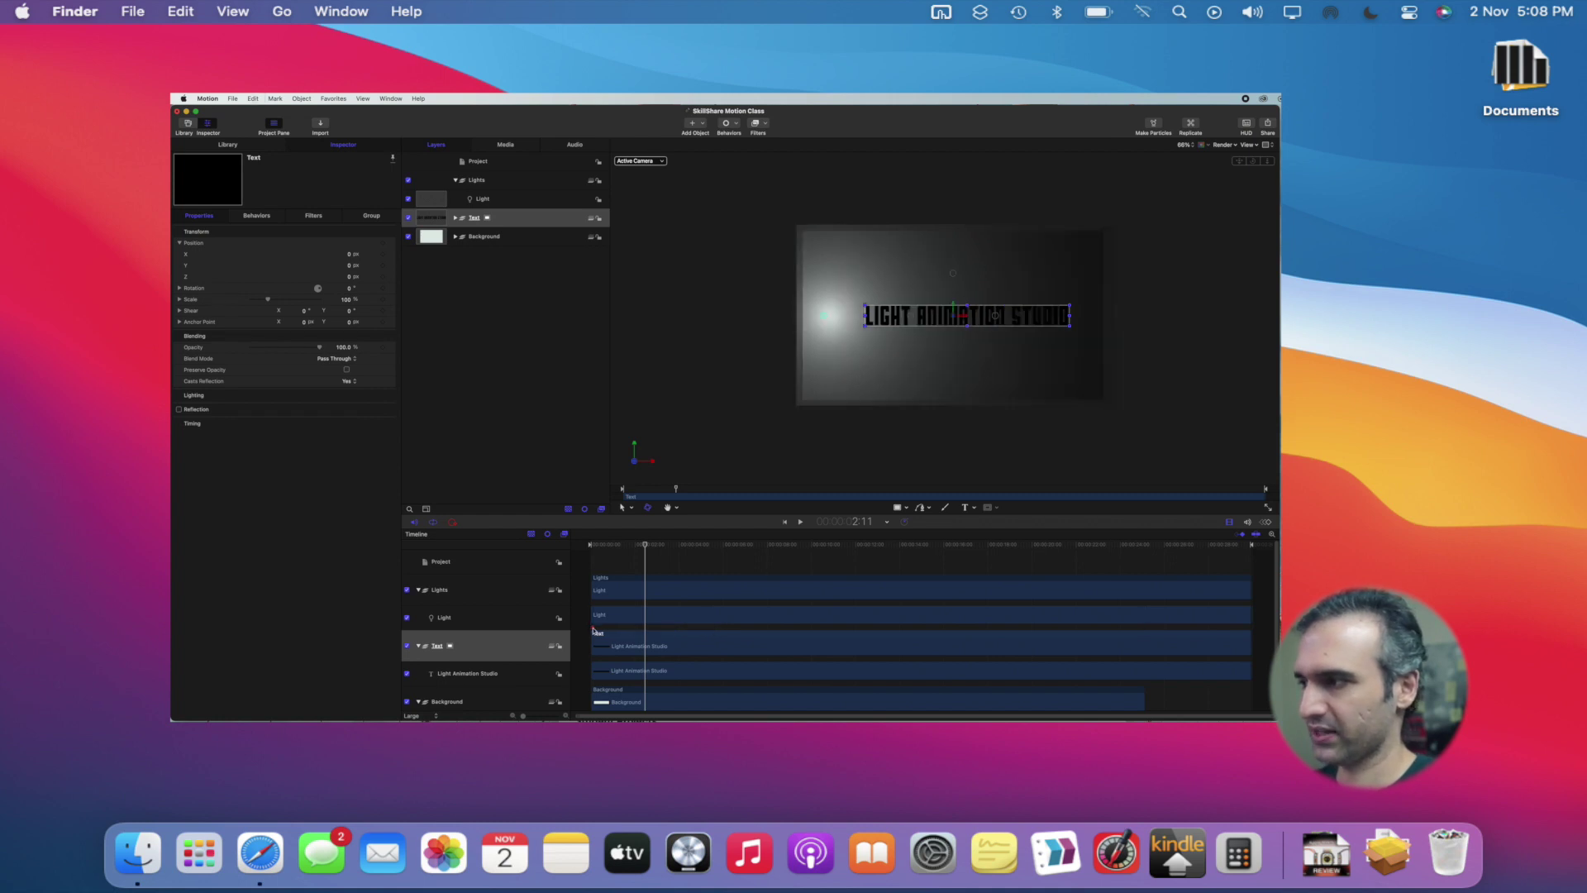
{"action": "key", "text": "Home"}
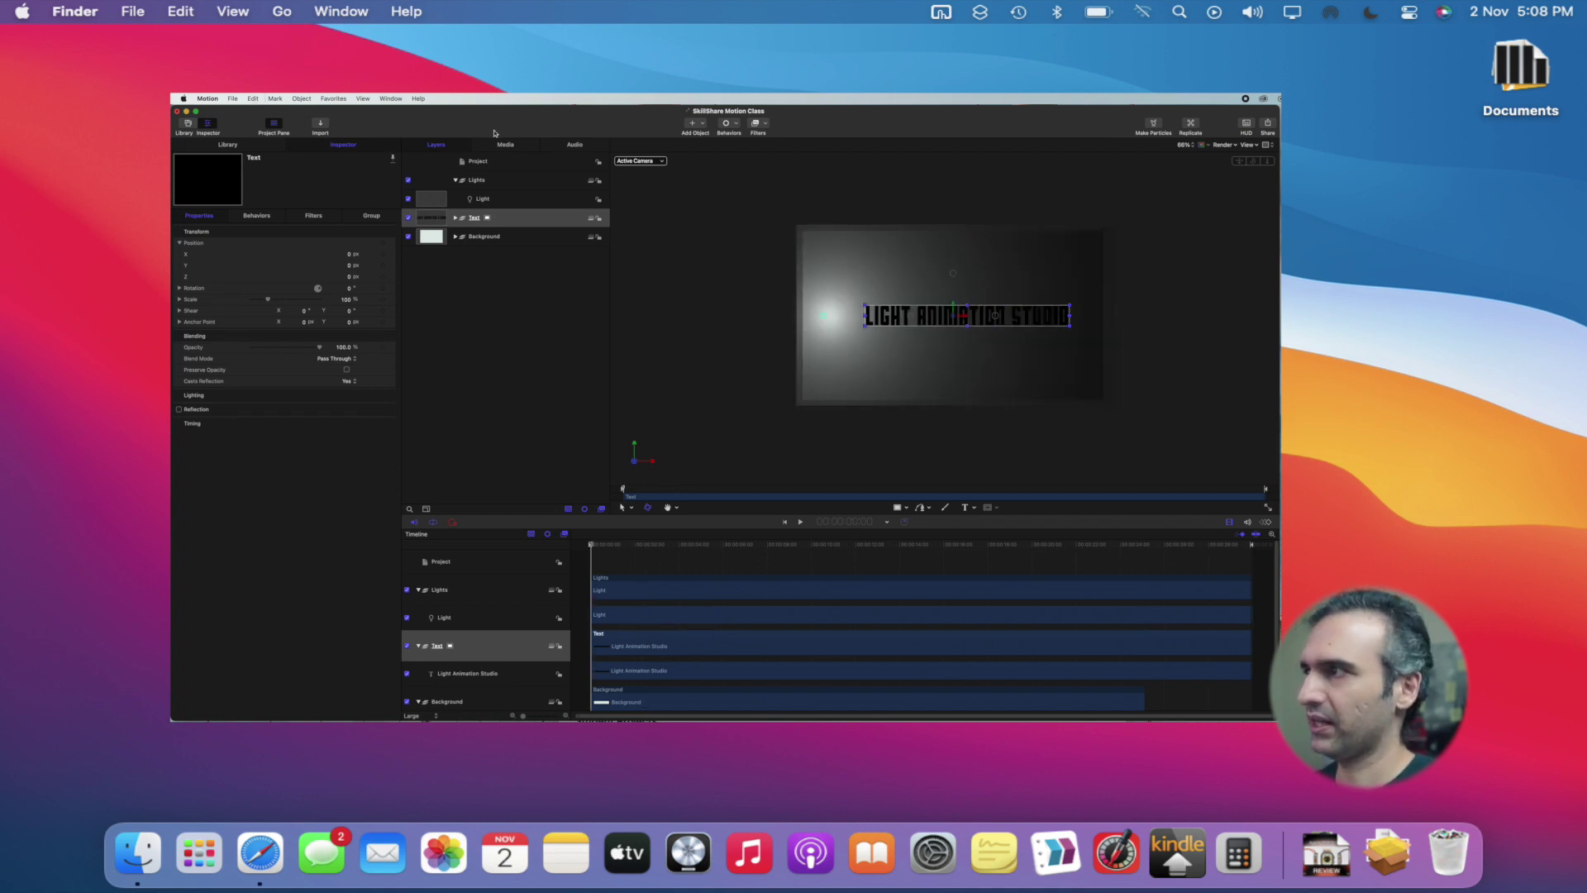
{"action": "left_click", "coordinate": [501, 200]}
{"action": "left_click_drag", "start_coordinate": [835, 316], "coordinate": [955, 315]}
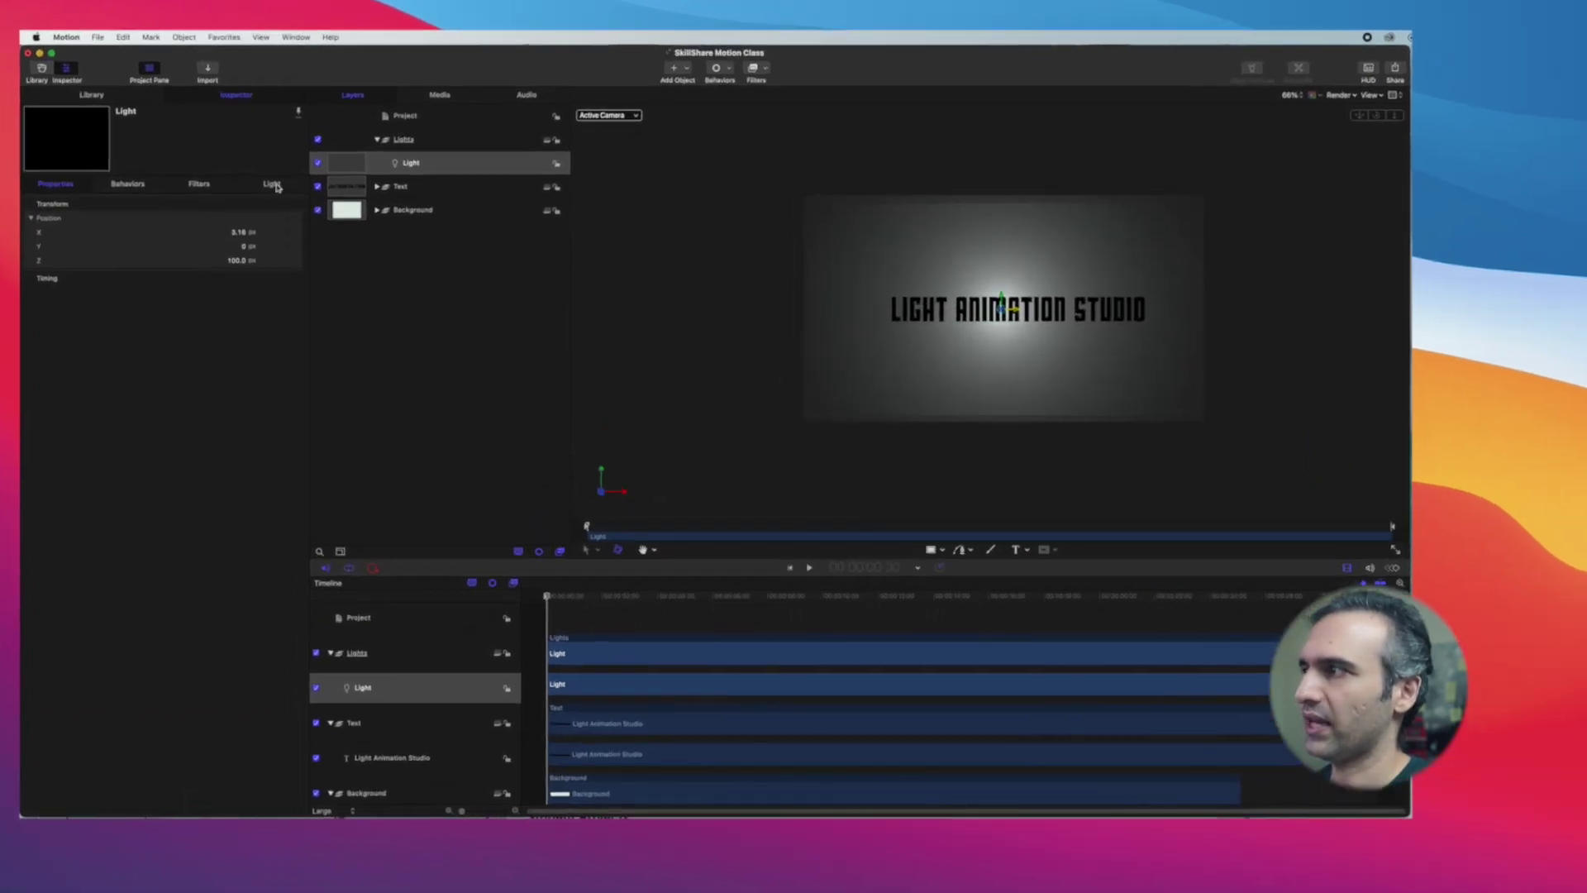
Try a pink light color with Intensity about 209%, Falloff Start 440 and Falloff 100%
{"action": "left_click", "coordinate": [272, 185]}
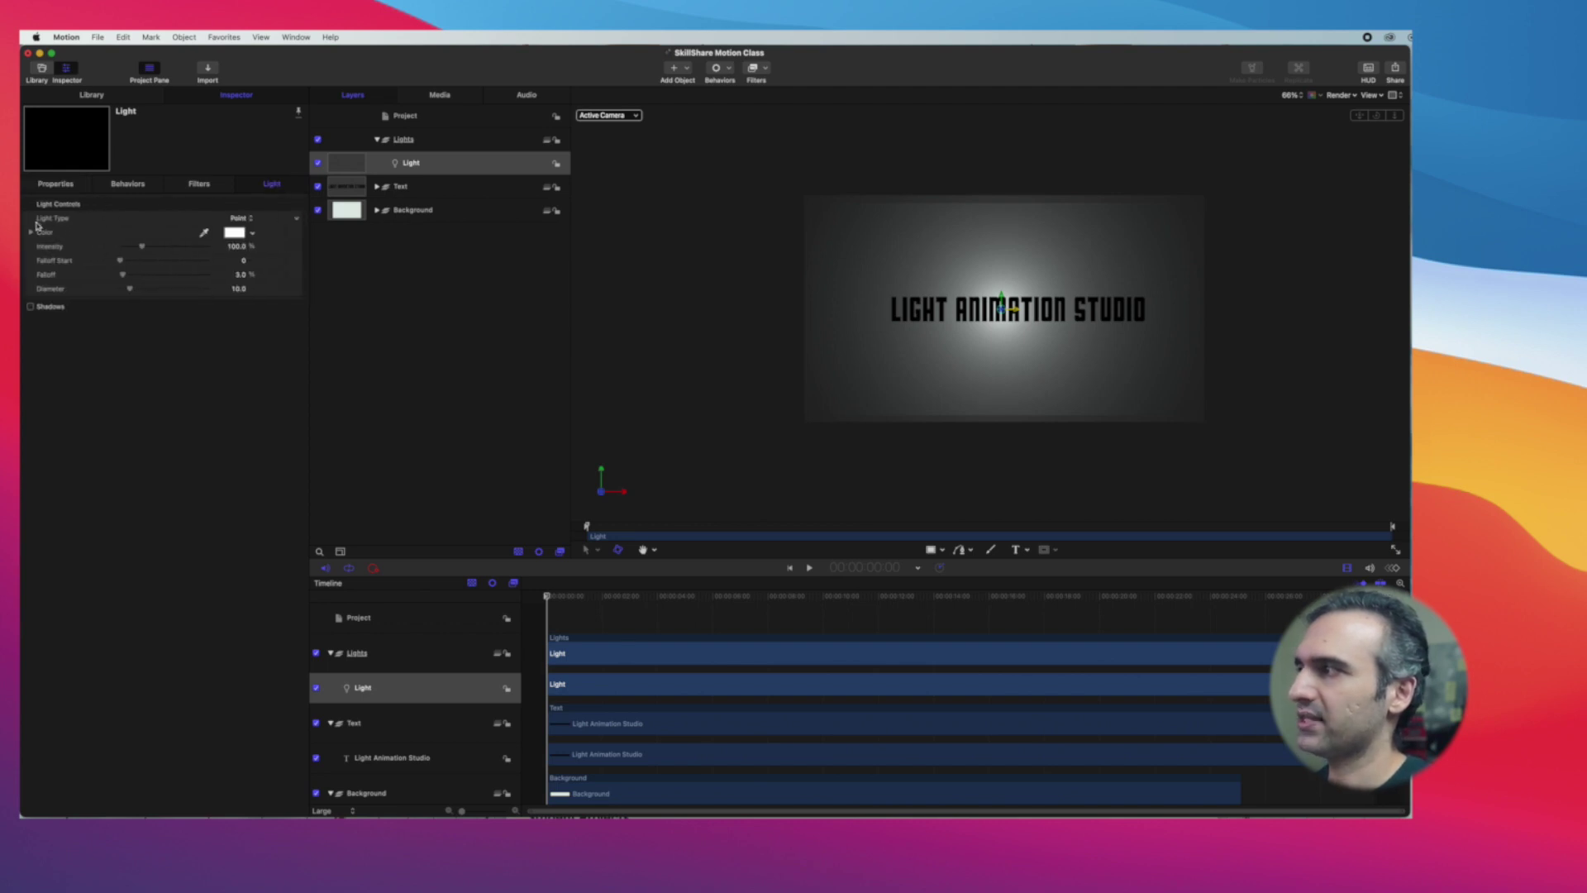
{"action": "left_click", "coordinate": [234, 233]}
{"action": "left_click_drag", "start_coordinate": [285, 666], "coordinate": [246, 676]}
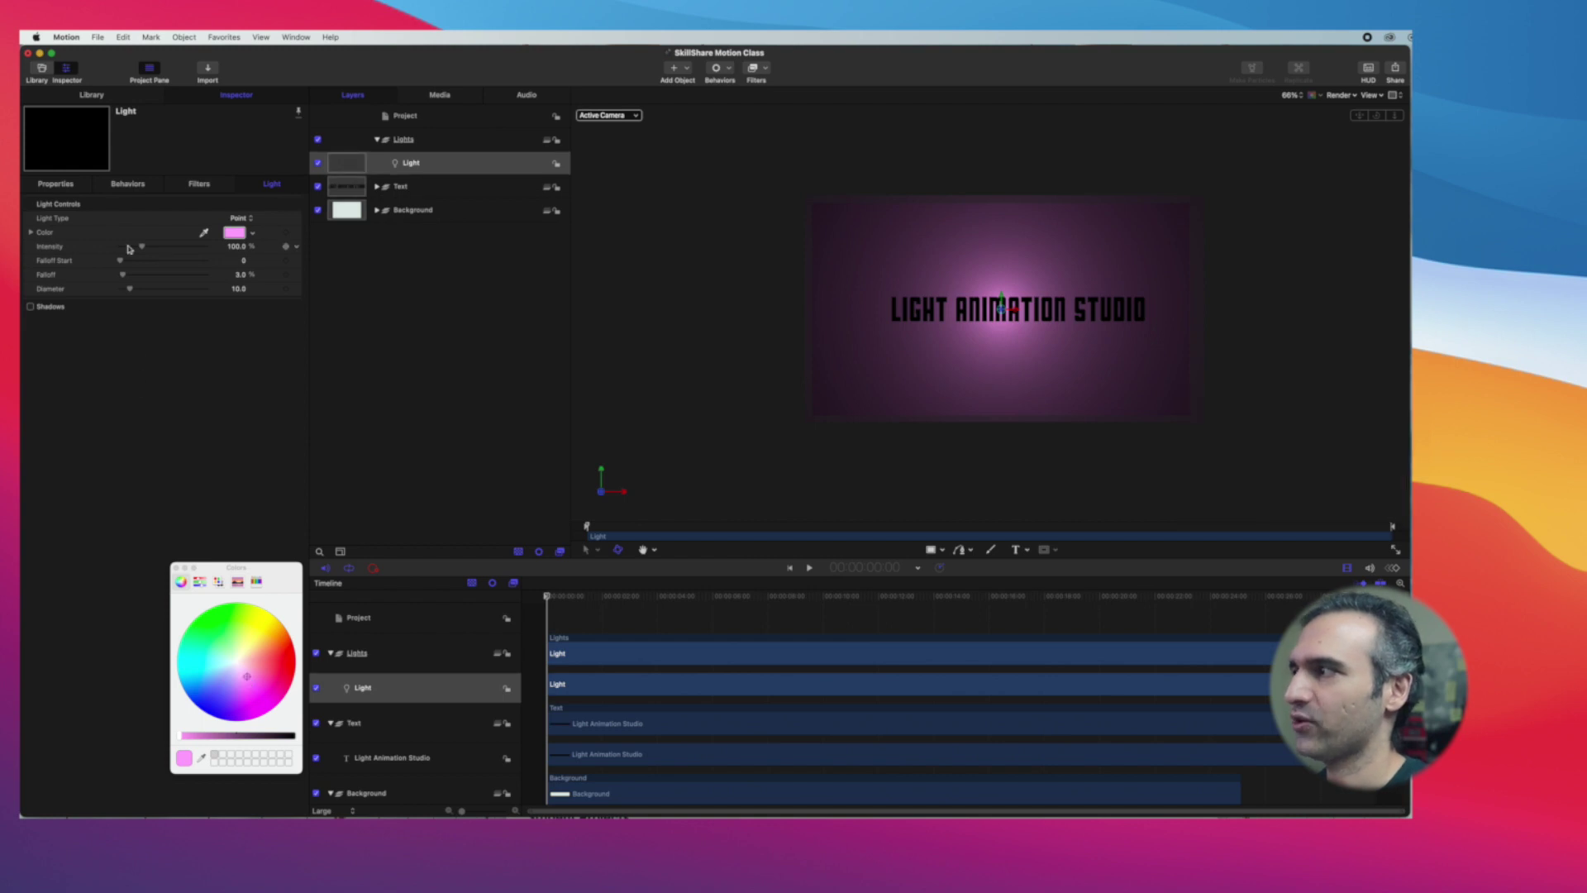
{"action": "mouse_move", "coordinate": [144, 248]}
{"action": "left_mouse_down"}
{"action": "mouse_move", "coordinate": [216, 248]}
{"action": "mouse_move", "coordinate": [121, 248]}
{"action": "mouse_move", "coordinate": [199, 261]}
{"action": "mouse_move", "coordinate": [94, 267]}
{"action": "mouse_move", "coordinate": [157, 263]}
{"action": "left_mouse_up"}
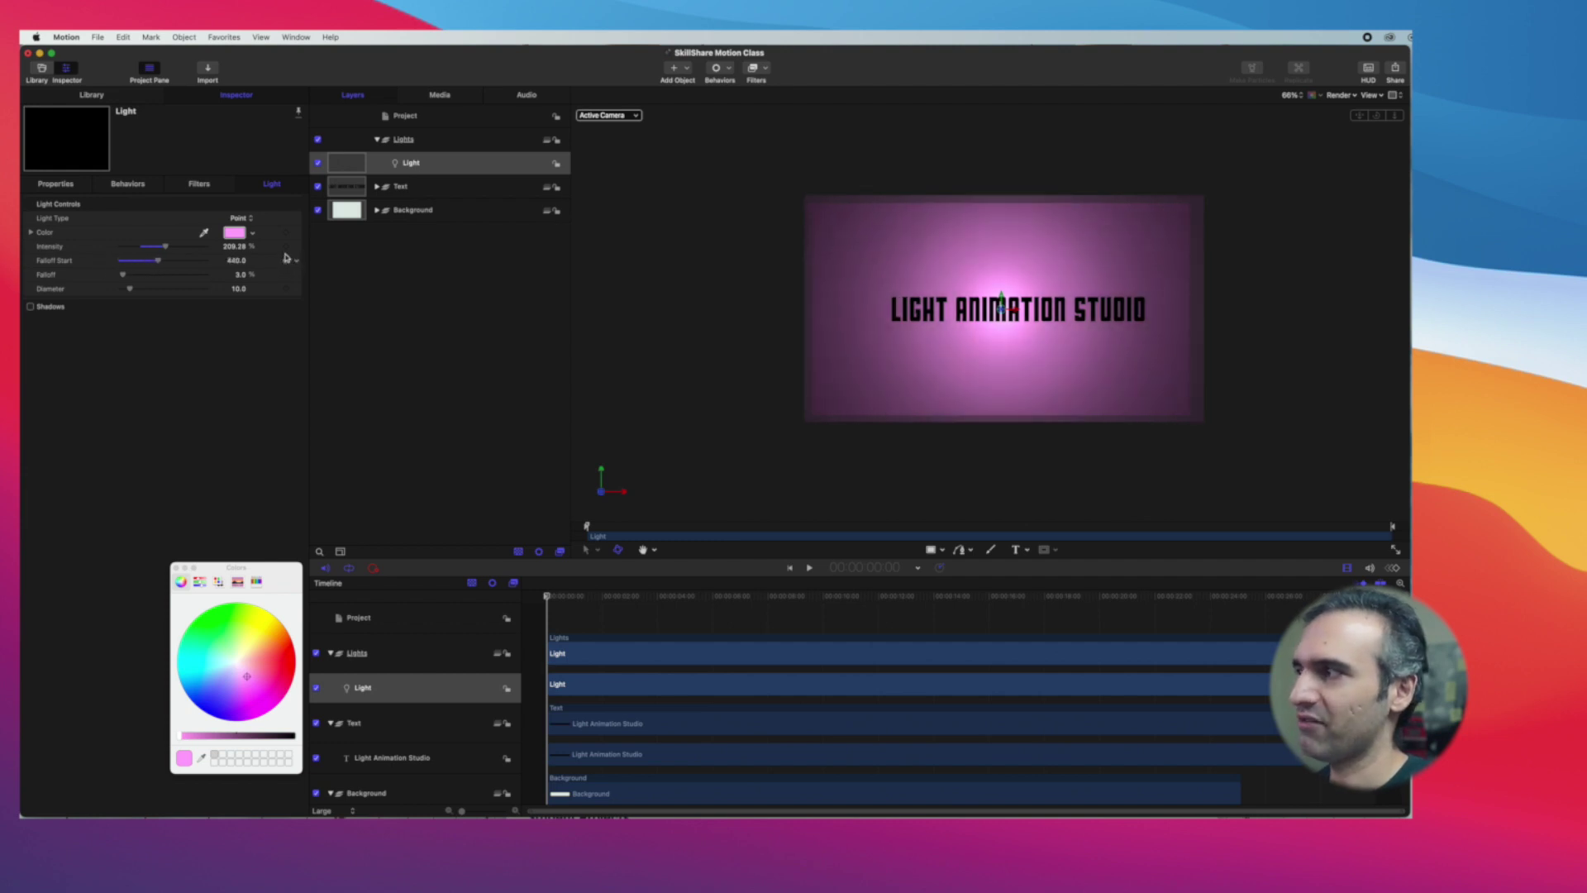
{"action": "left_click_drag", "start_coordinate": [123, 276], "coordinate": [270, 280]}
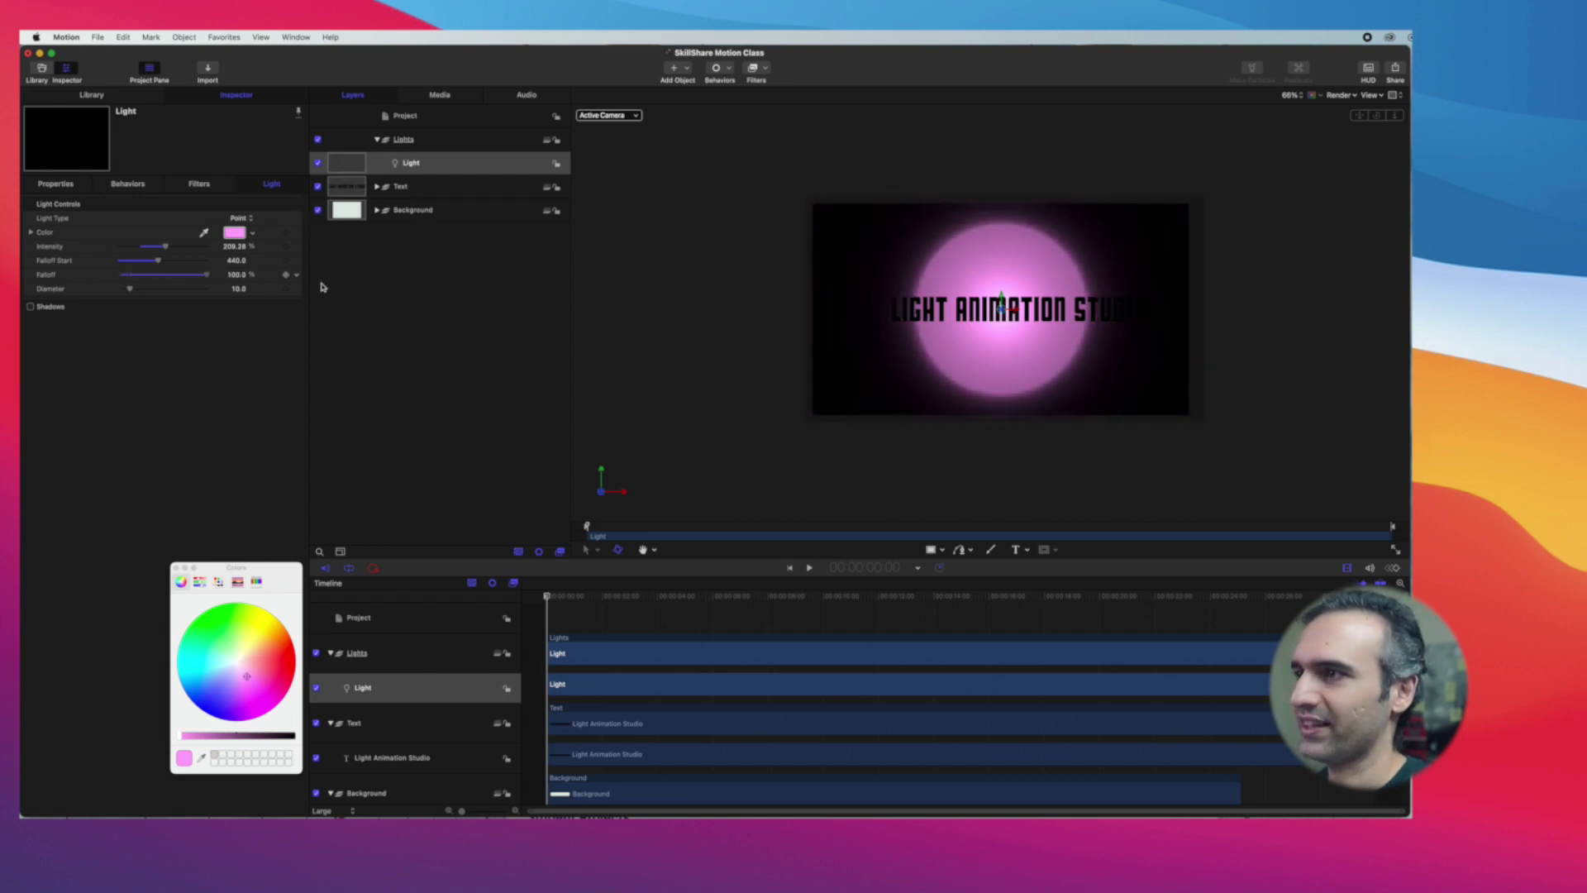
Try the light with Falloff Start and Falloff at 0 and Diameter at 25, and reset all its light controls to defaults
{"action": "mouse_move", "coordinate": [1002, 298]}
{"action": "left_mouse_down"}
{"action": "mouse_move", "coordinate": [939, 300]}
{"action": "mouse_move", "coordinate": [999, 301]}
{"action": "left_mouse_up"}
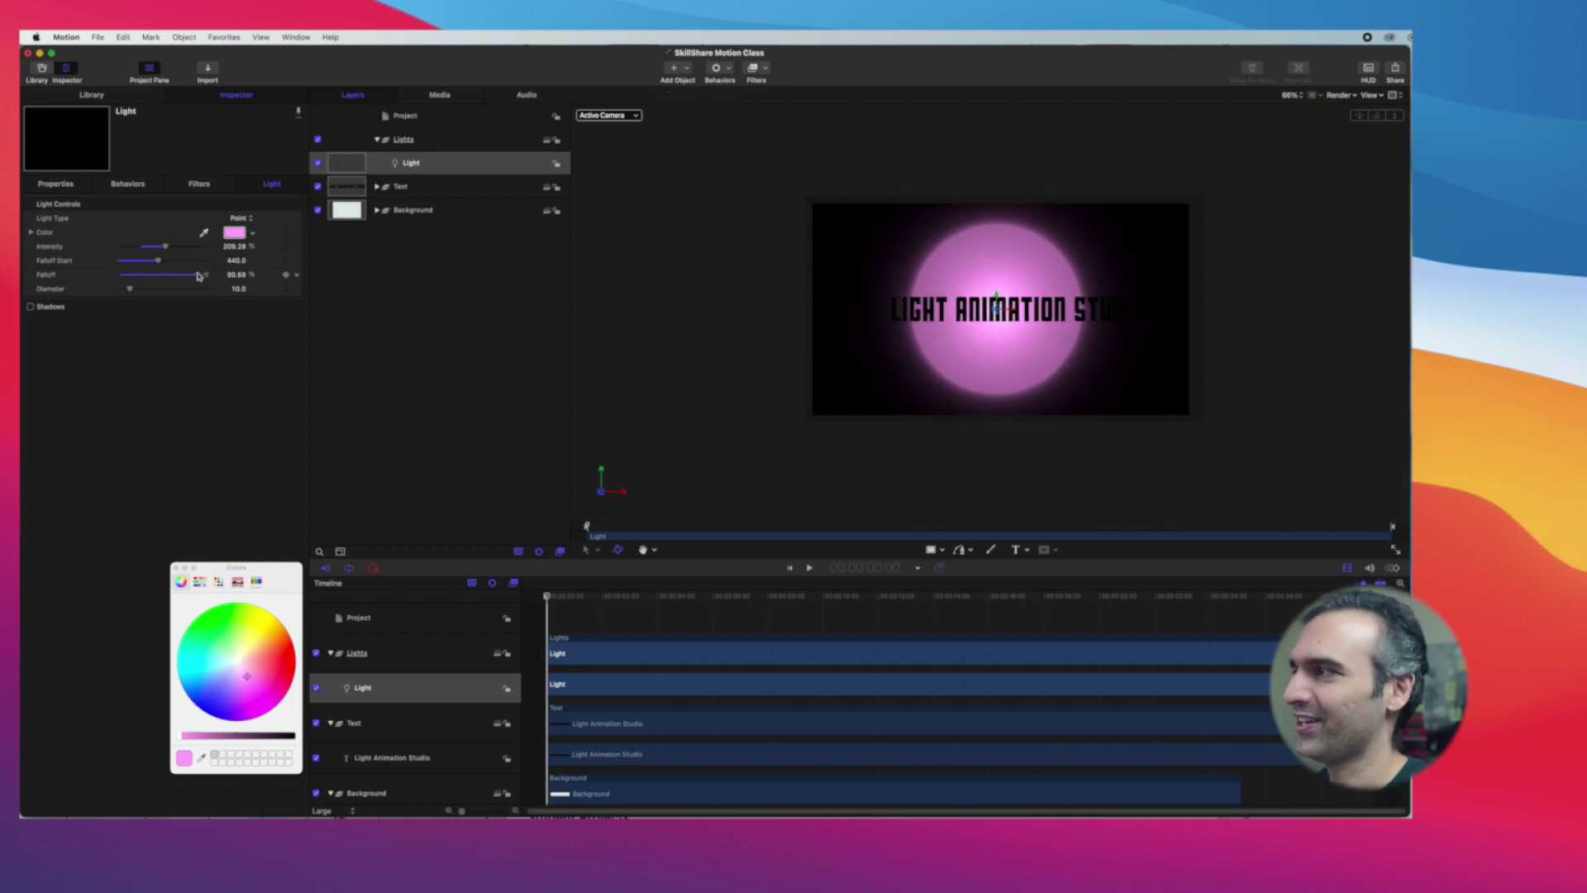
{"action": "left_click_drag", "start_coordinate": [206, 275], "coordinate": [145, 295]}
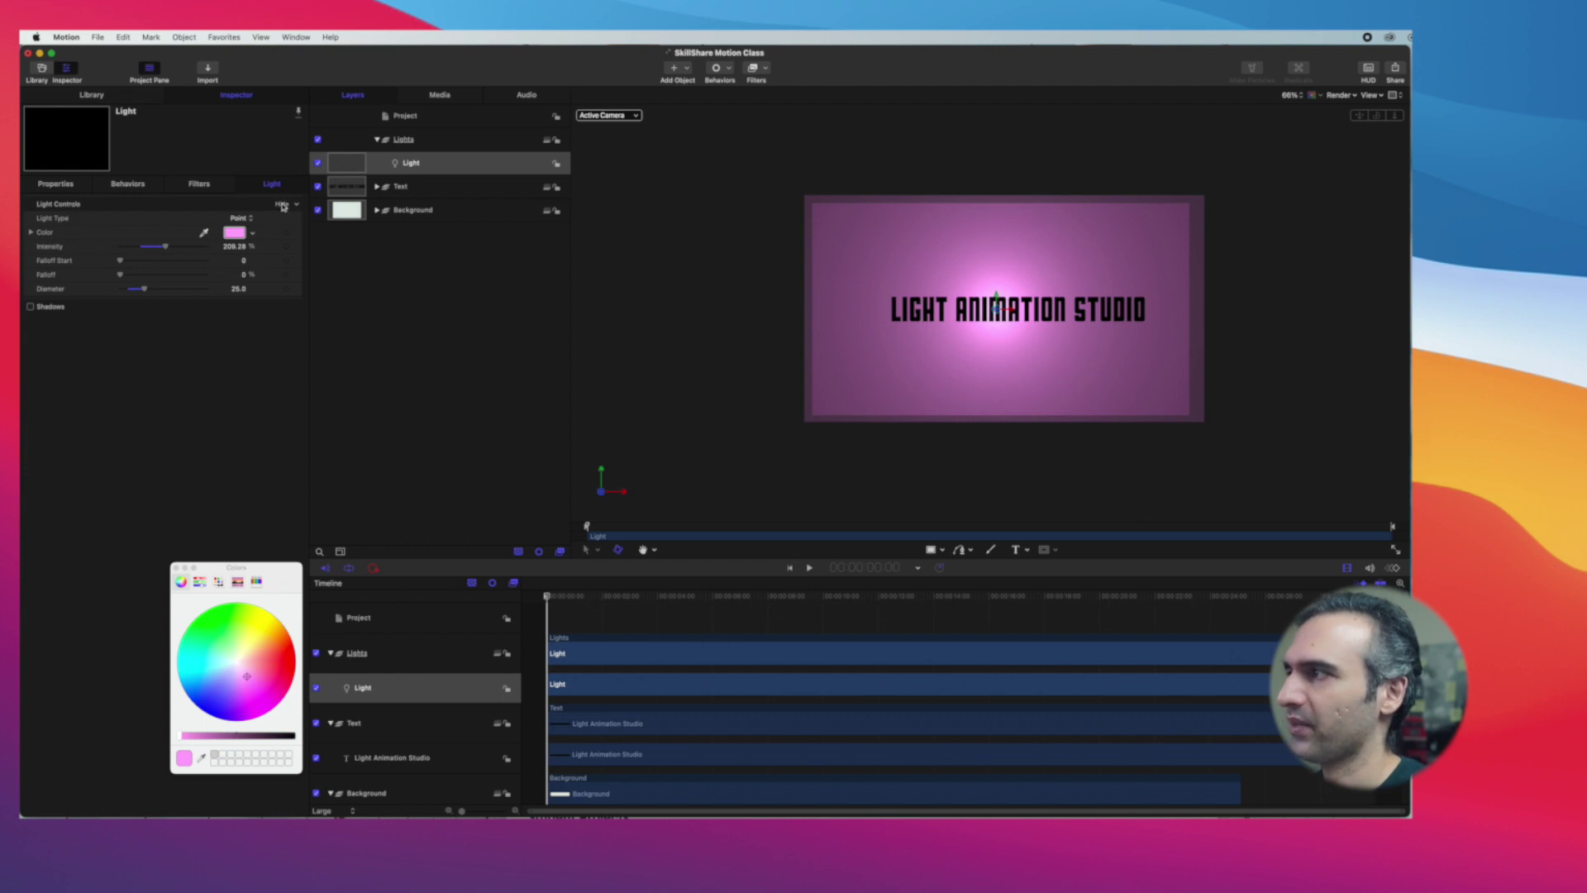
{"action": "right_click", "coordinate": [261, 208]}
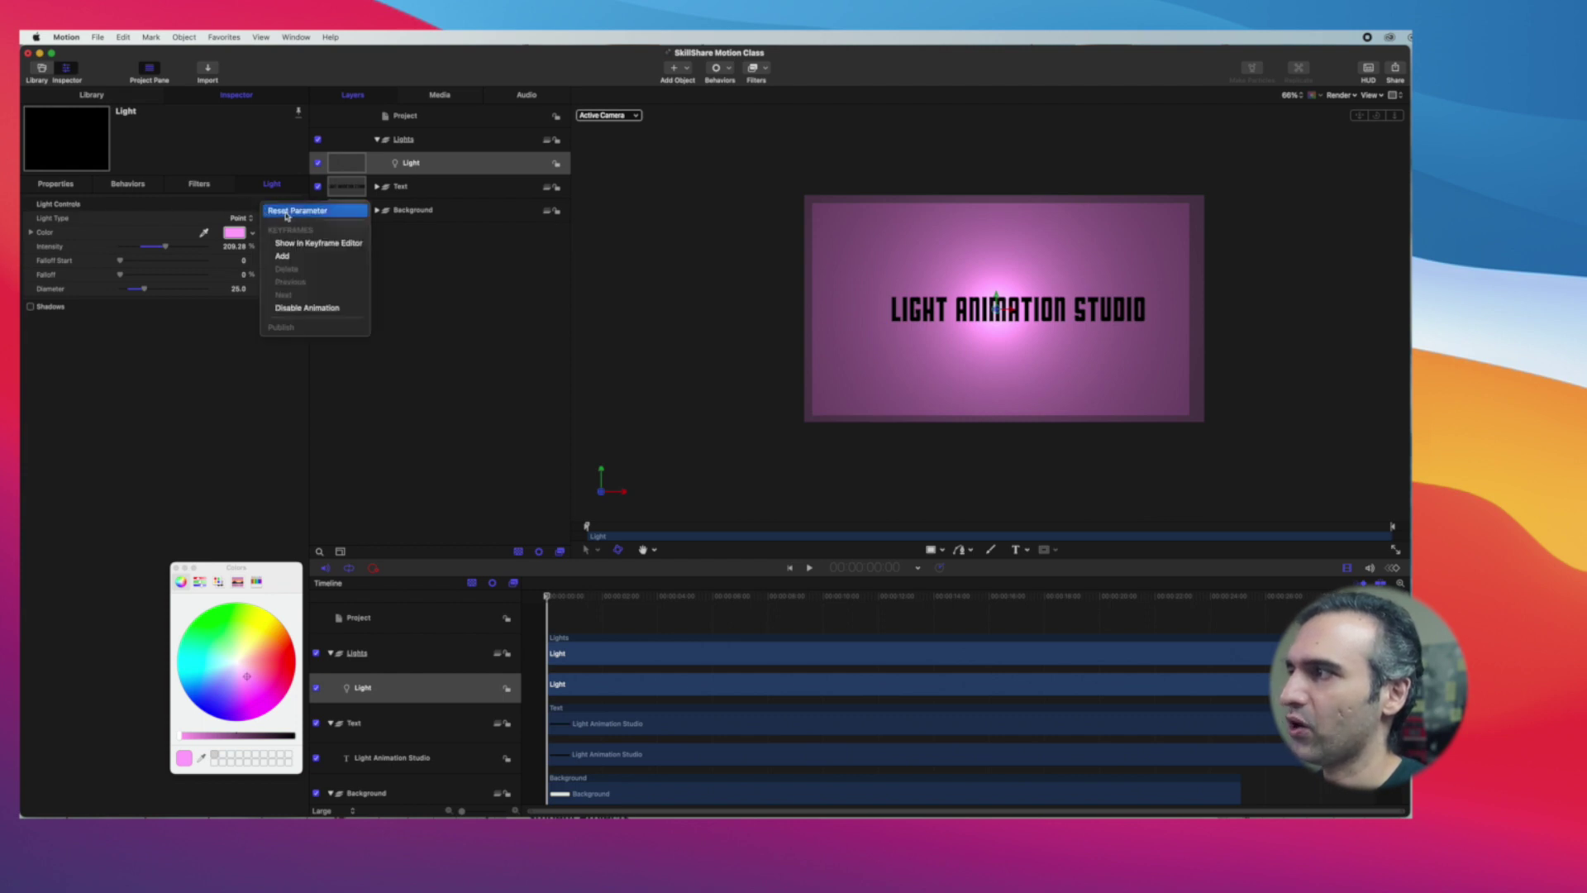
{"action": "left_click", "coordinate": [287, 210]}
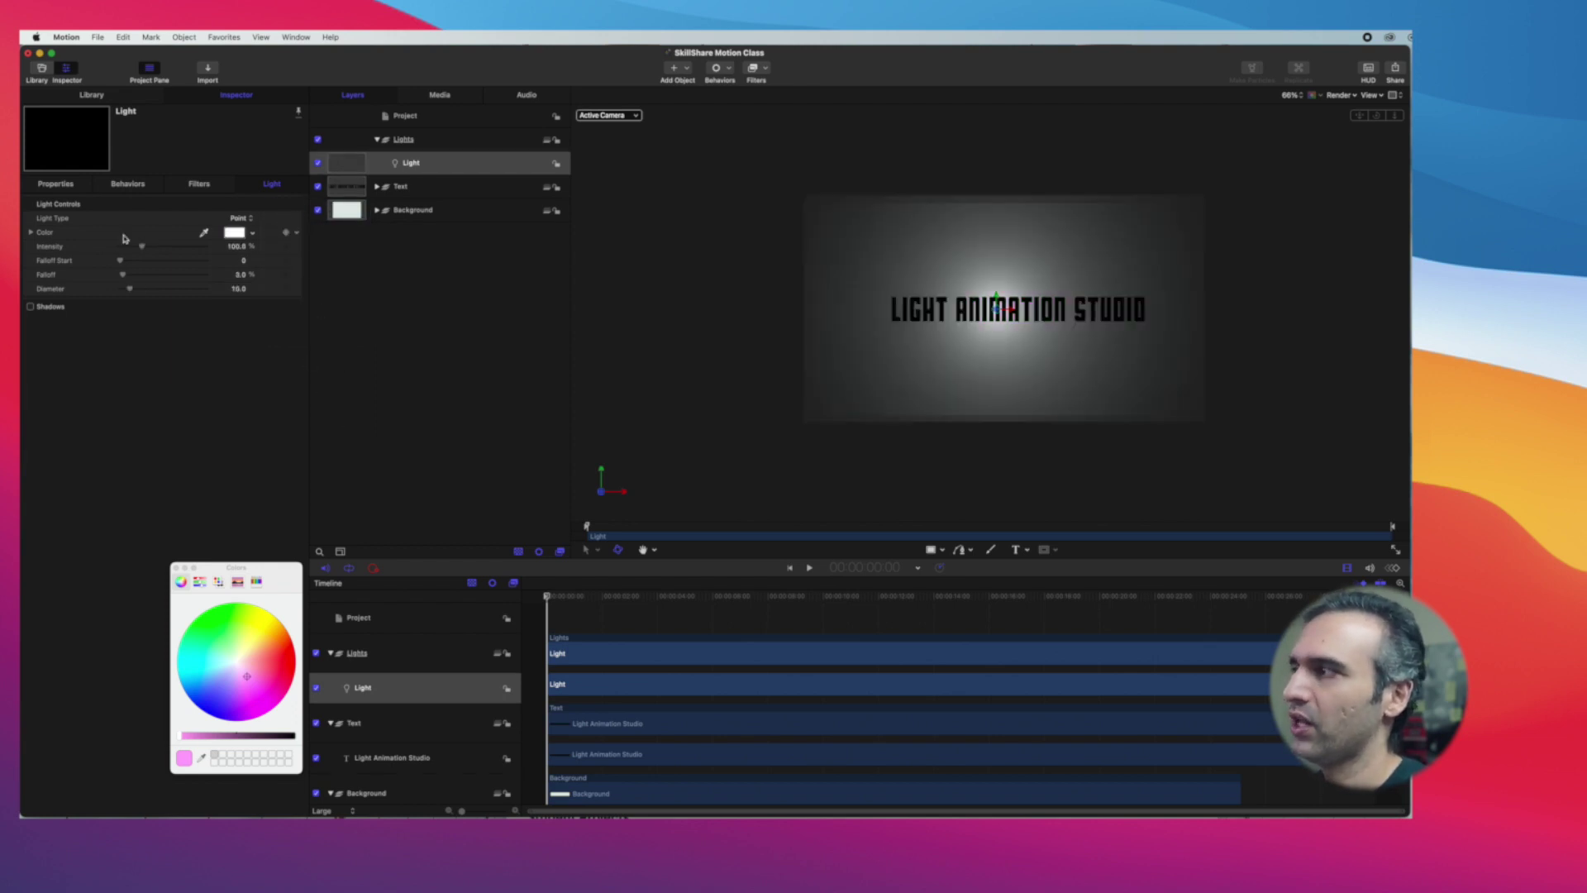
Change the light type to Spot and move the light to the area just left of the title
{"action": "left_click", "coordinate": [252, 220]}
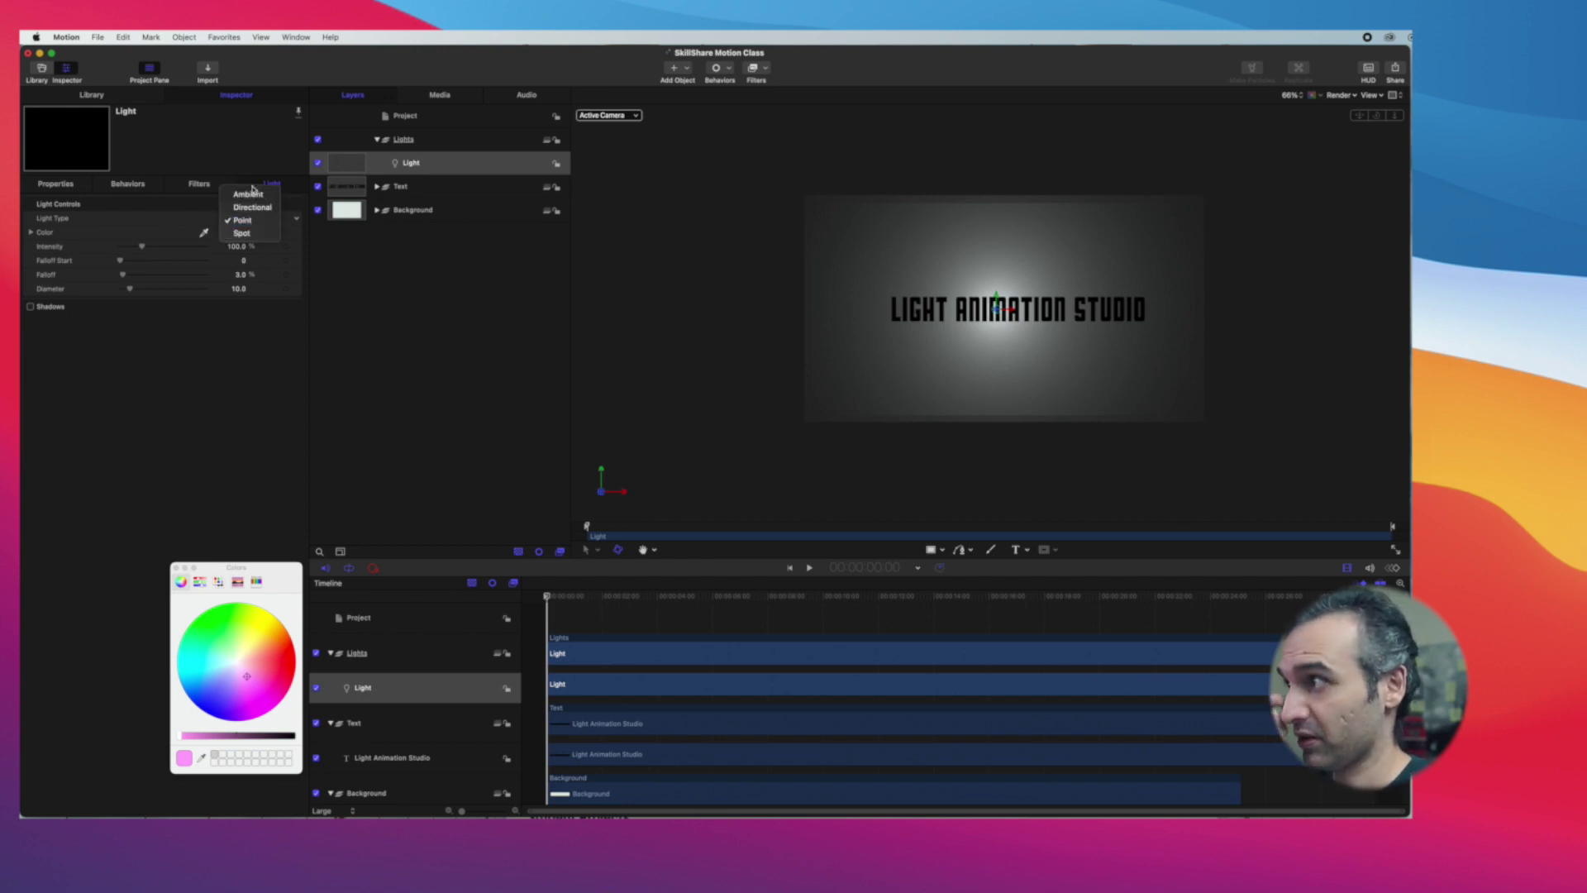
{"action": "left_click", "coordinate": [241, 234]}
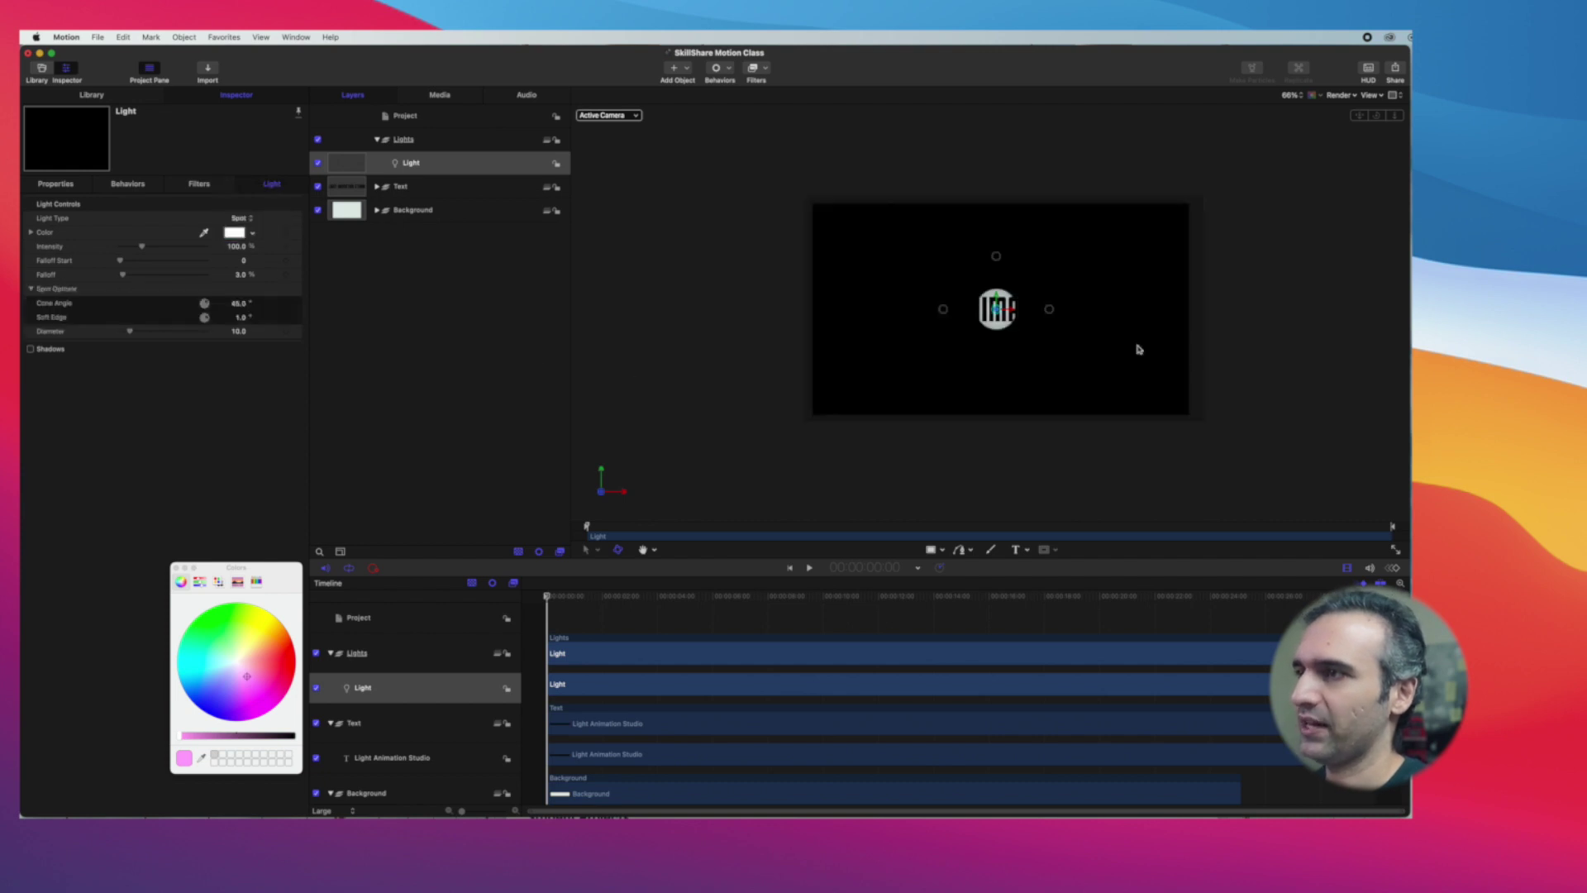
{"action": "left_click_drag", "start_coordinate": [1012, 314], "coordinate": [876, 322]}
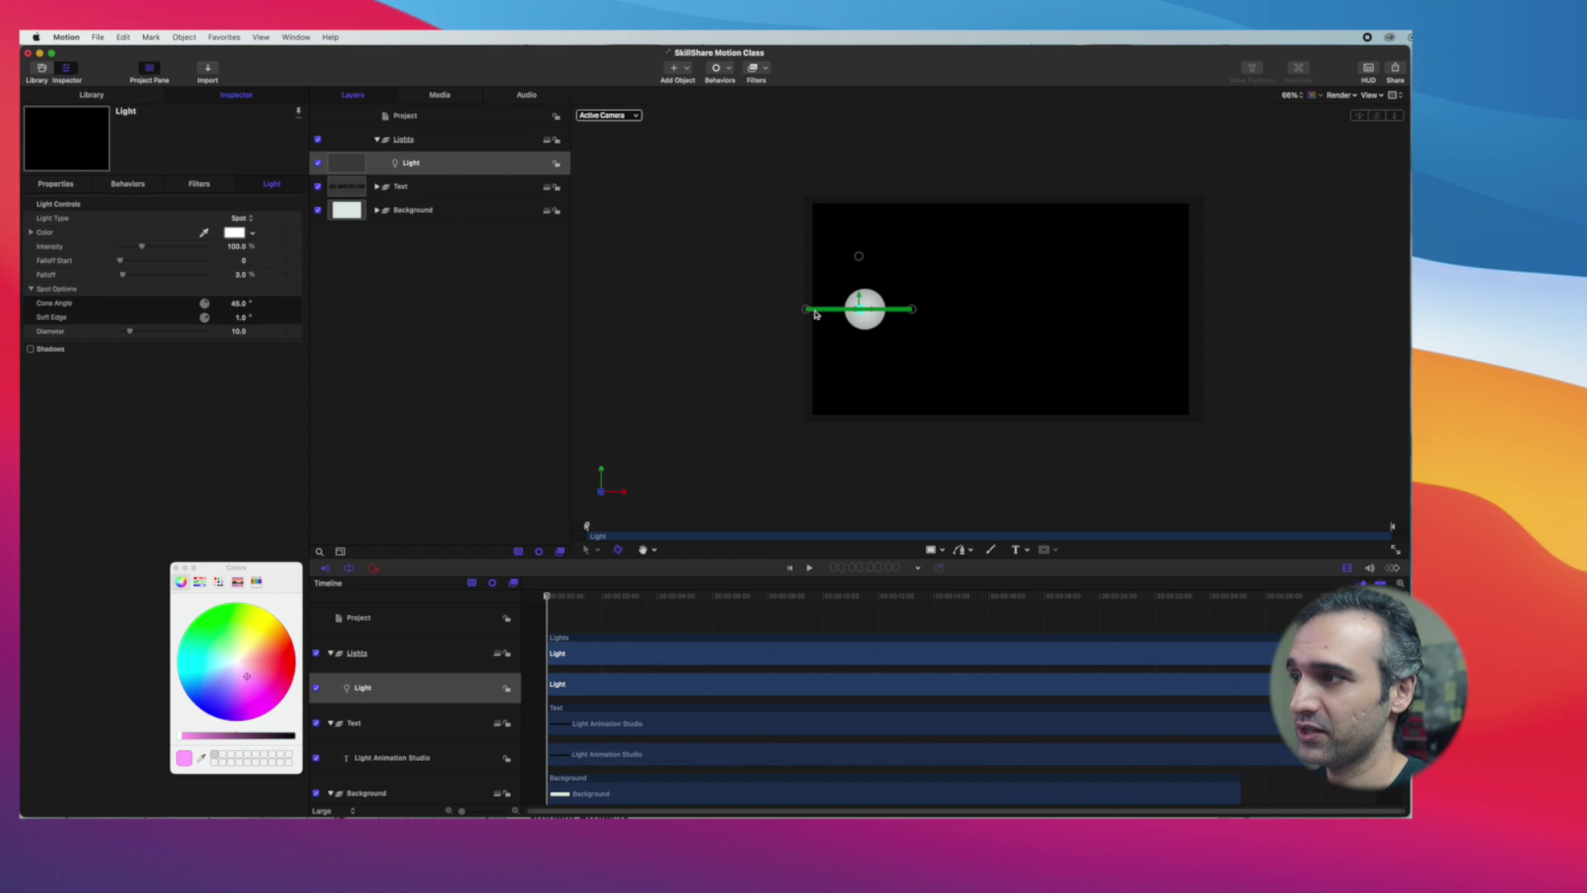
Rotate the spotlight so its beam shines rightward across the title, and raise its Intensity to 400%
{"action": "left_click_drag", "start_coordinate": [812, 313], "coordinate": [816, 313]}
{"action": "left_click_drag", "start_coordinate": [815, 312], "coordinate": [866, 309]}
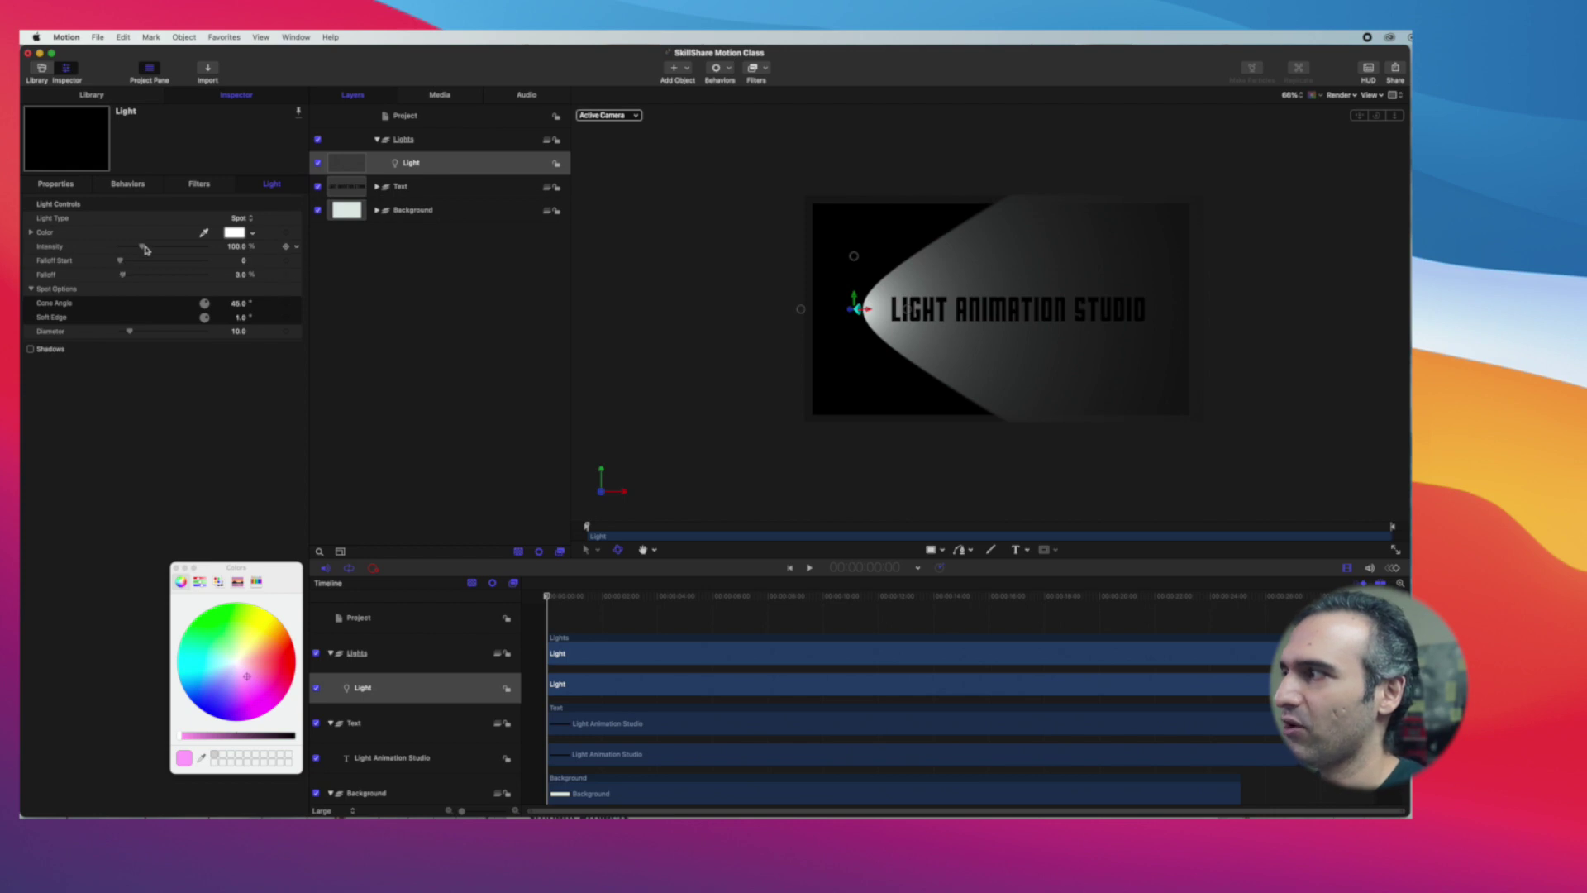
{"action": "left_click_drag", "start_coordinate": [145, 250], "coordinate": [232, 256]}
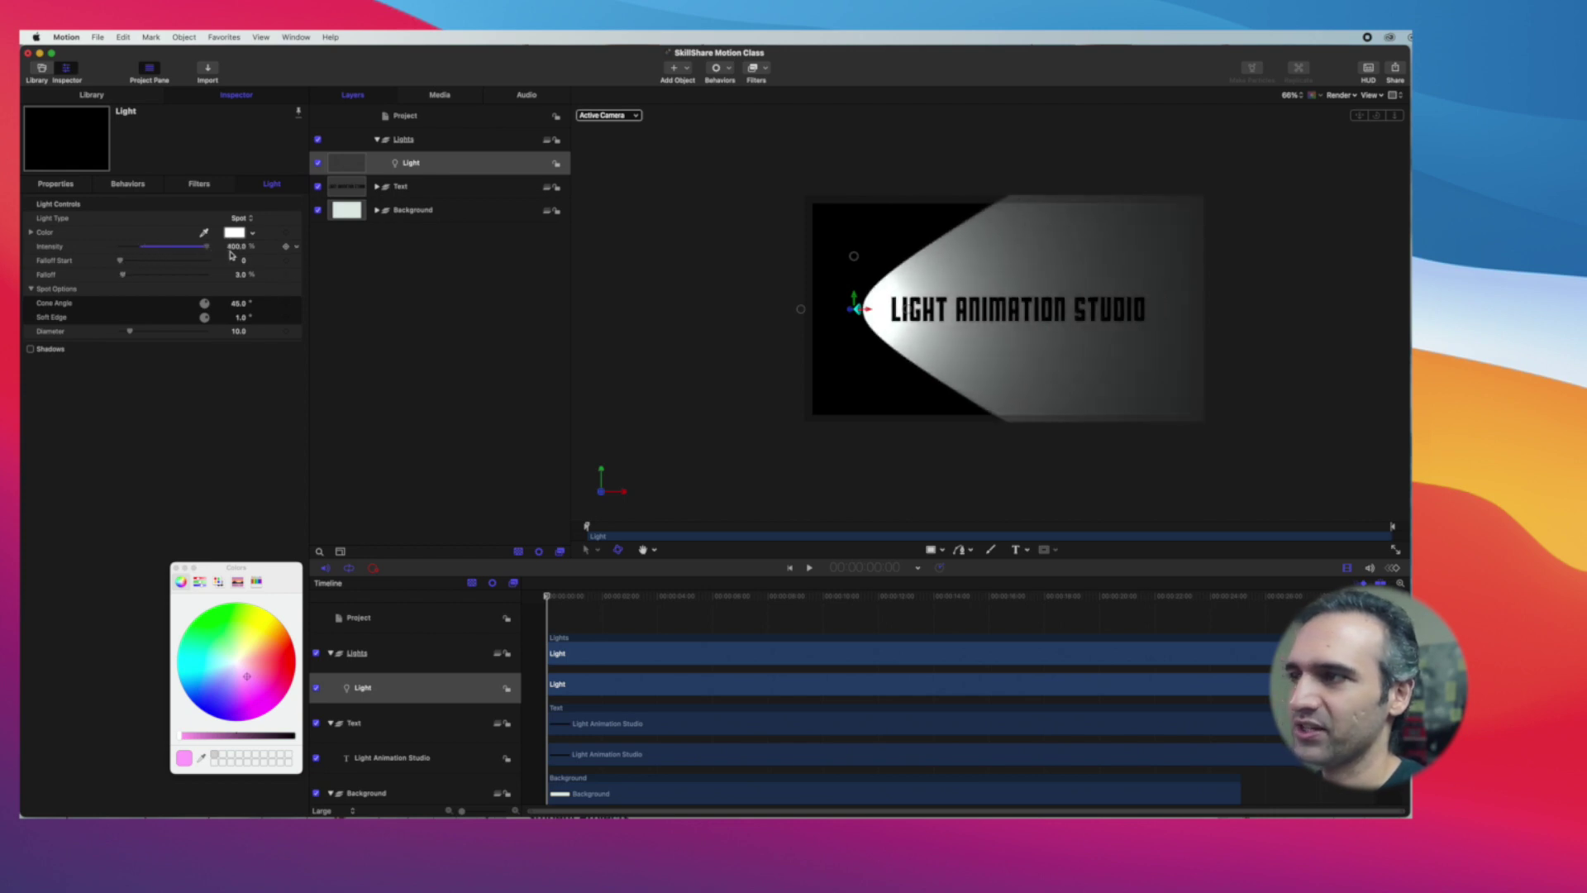